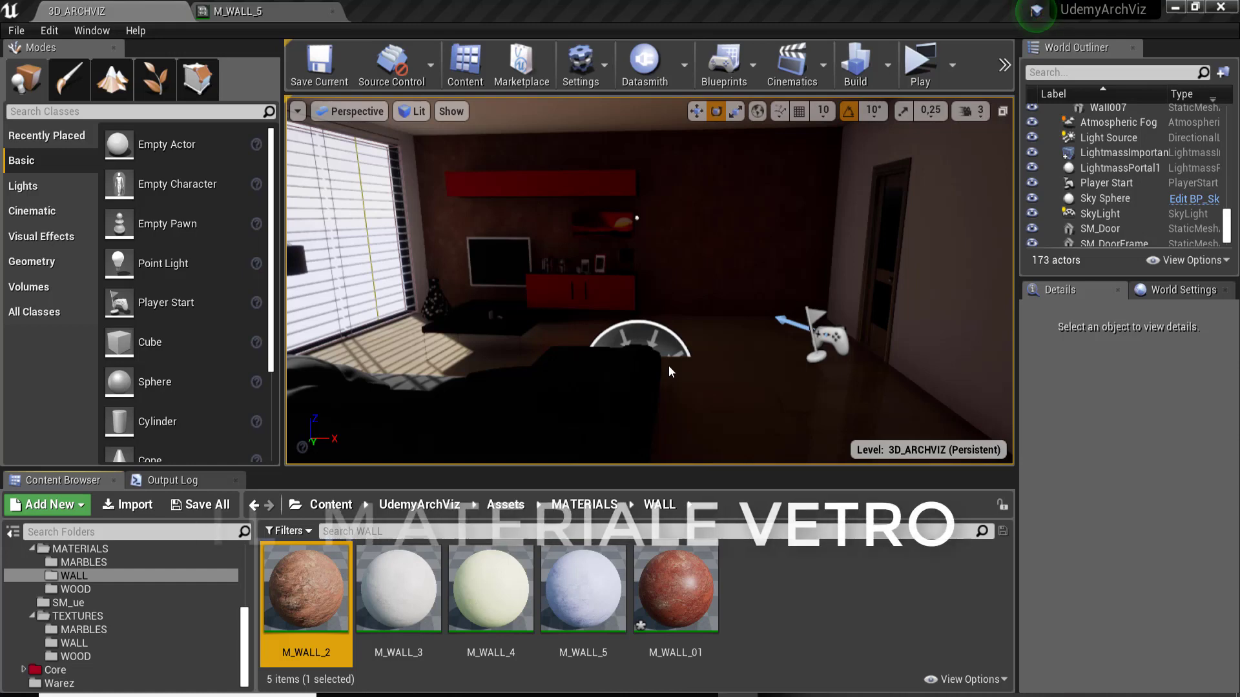
Reset the TV wall and floor meshes to their original Element 0 materials
mouse_move(668, 366)
right_down()
mouse_move(707, 375)
mouse_move(659, 414)
mouse_move(920, 407)
right_up()
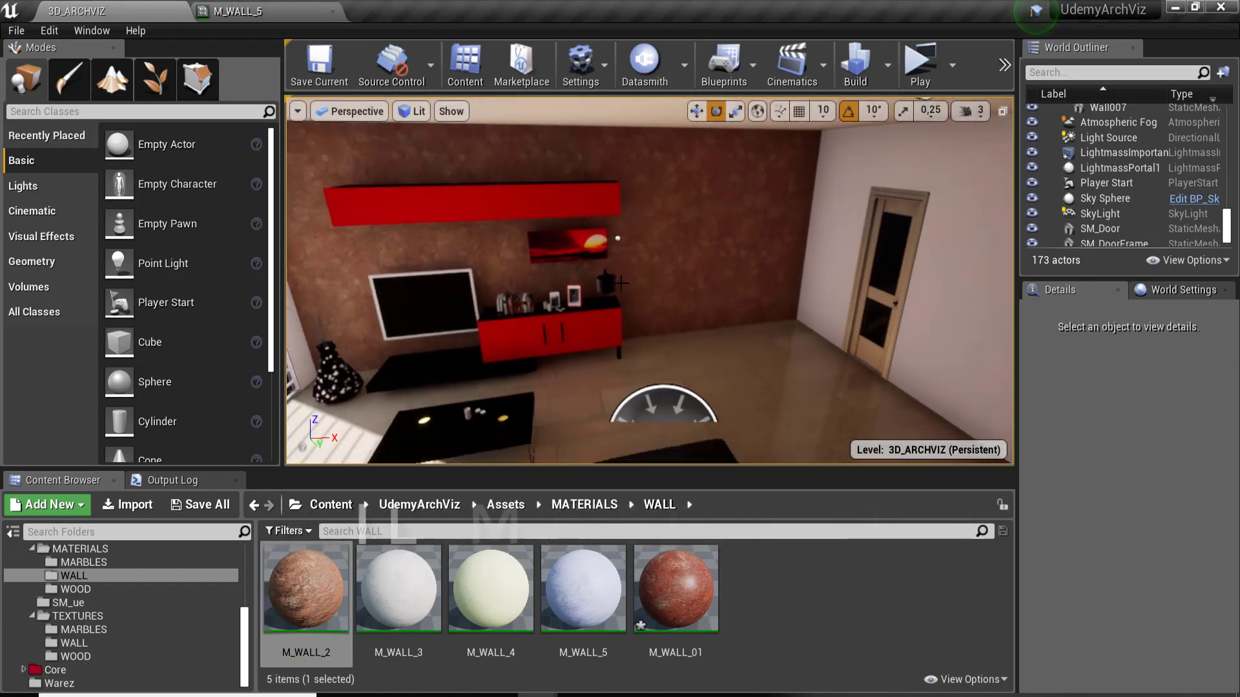
click(920, 407)
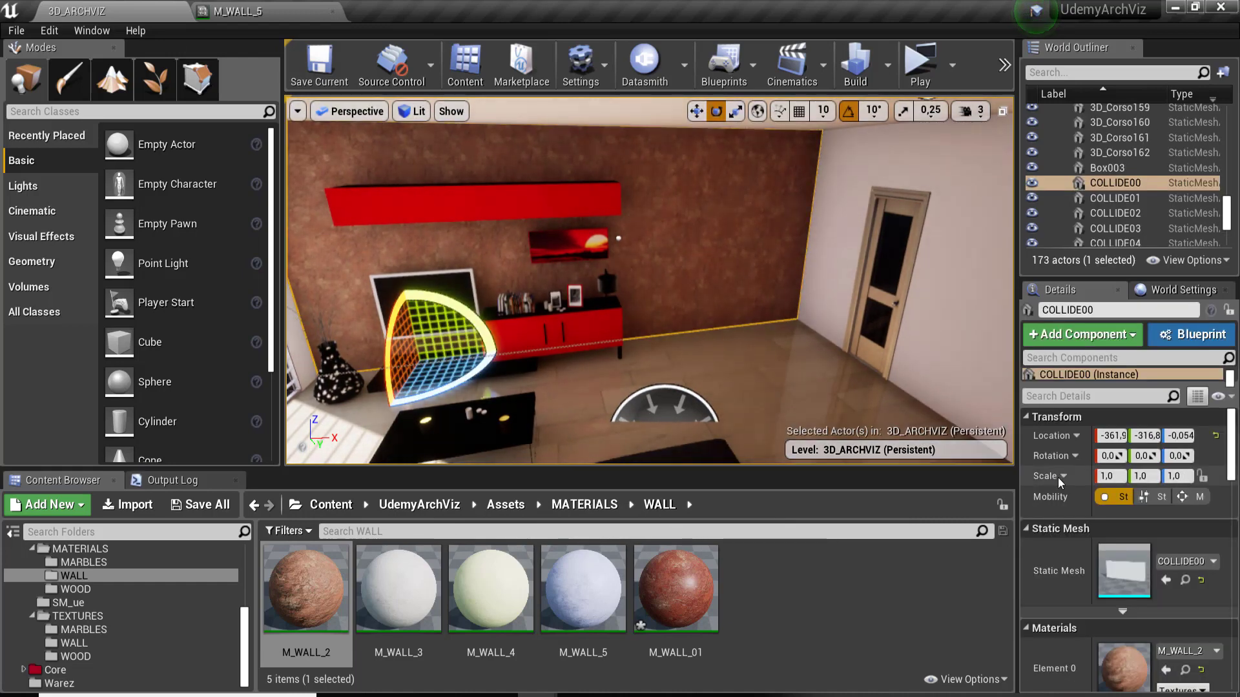
click(1202, 673)
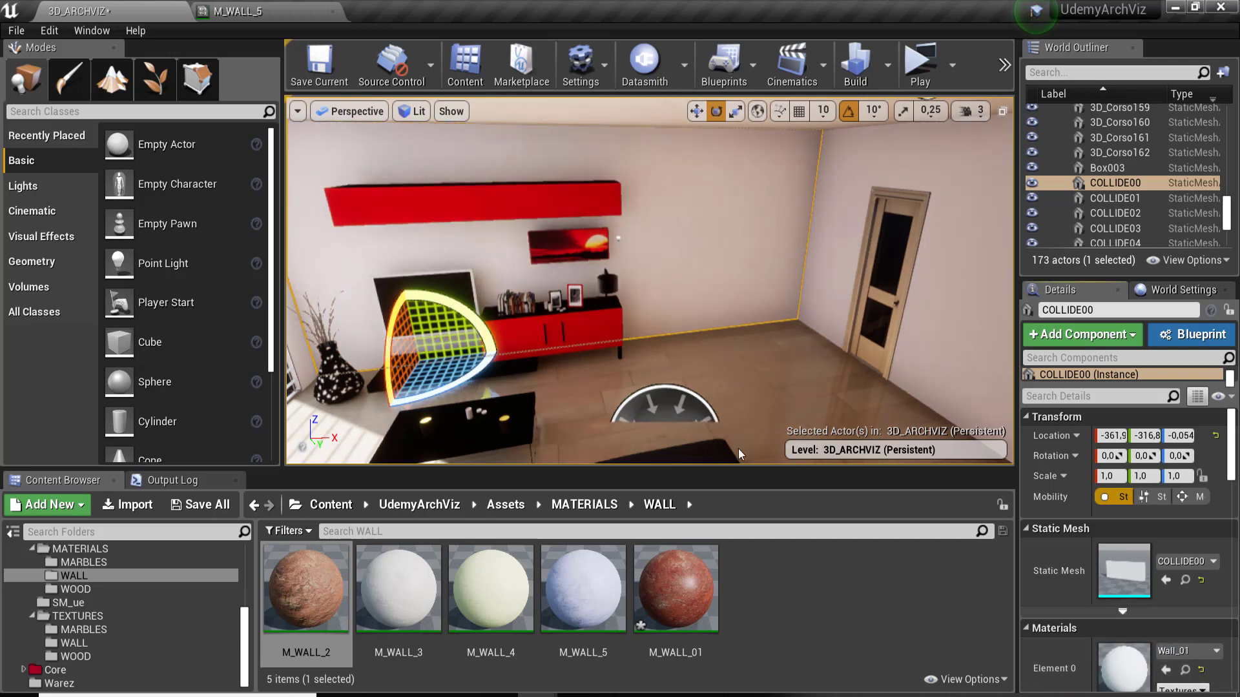
click(653, 345)
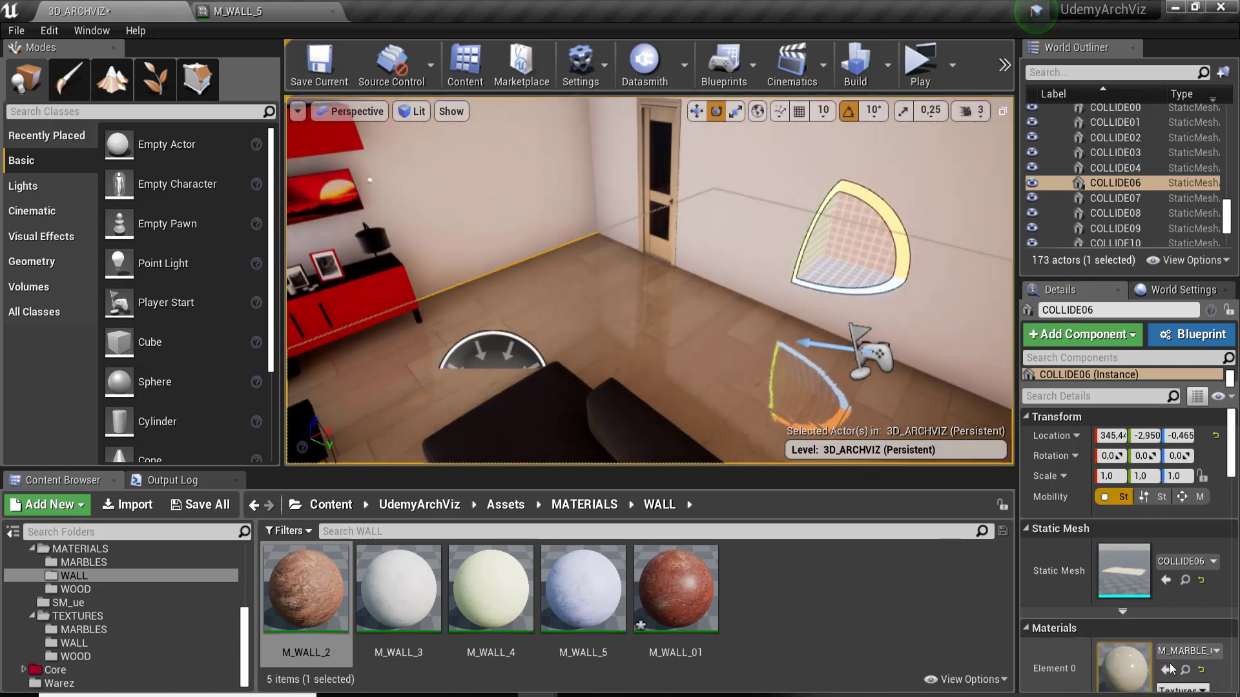
click(1202, 671)
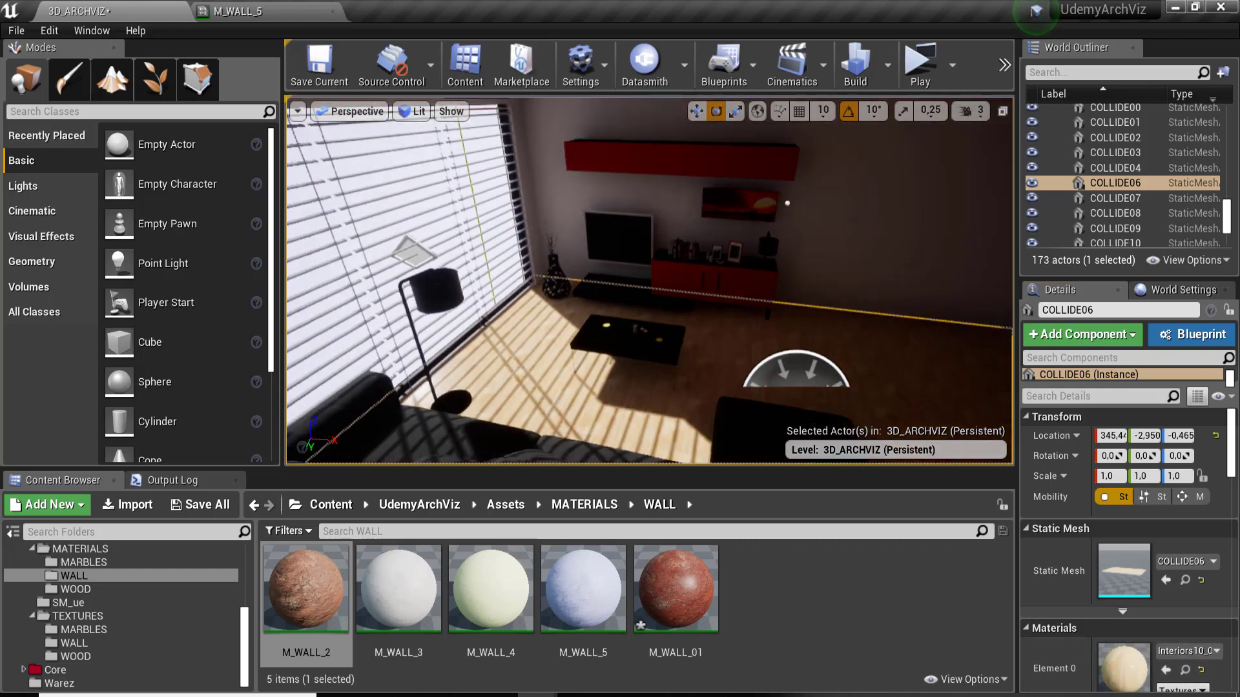
Orbit around the living room to inspect the TV wall, painting and red sideboard
mouse_move(778, 189)
right_down()
mouse_move(584, 200)
mouse_move(778, 194)
right_up()
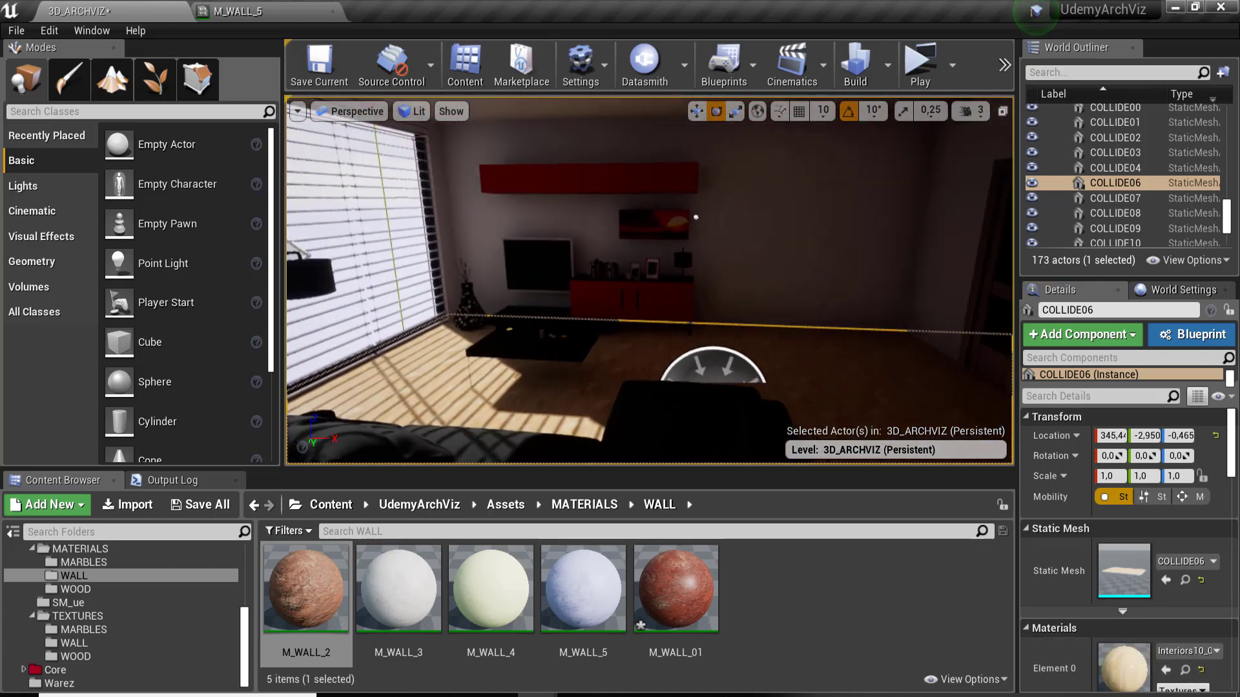
drag(728, 238, 704, 194)
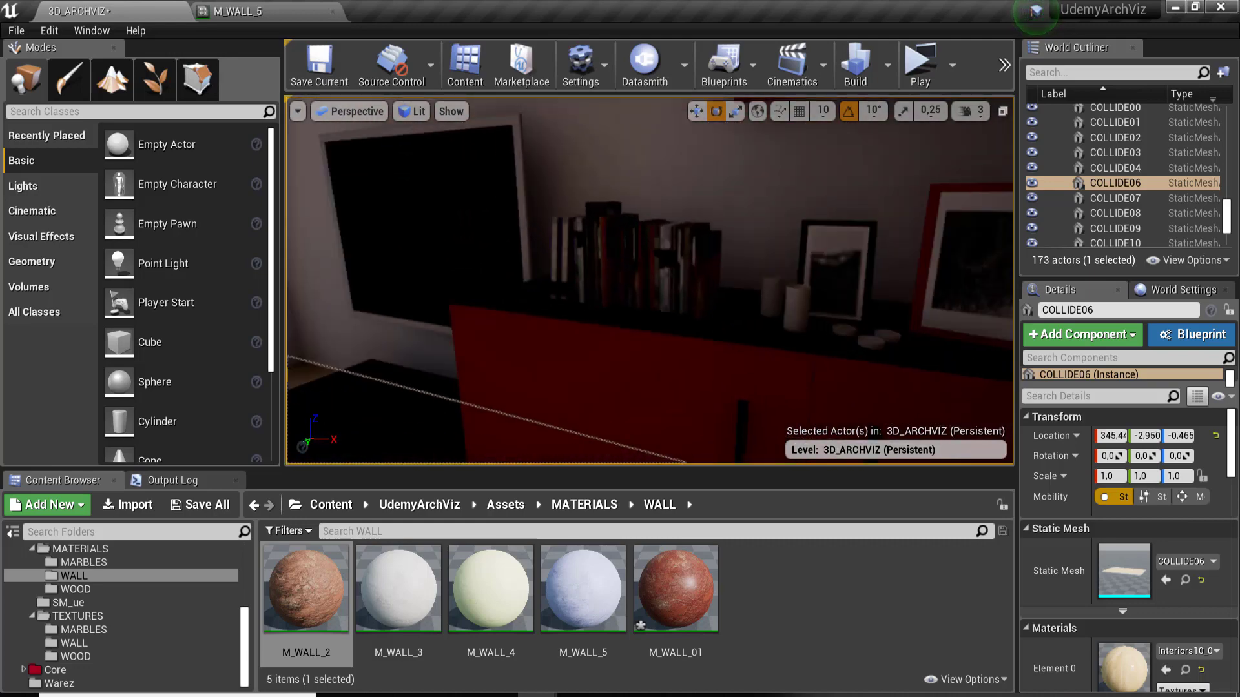
right_drag(704, 194, 743, 168)
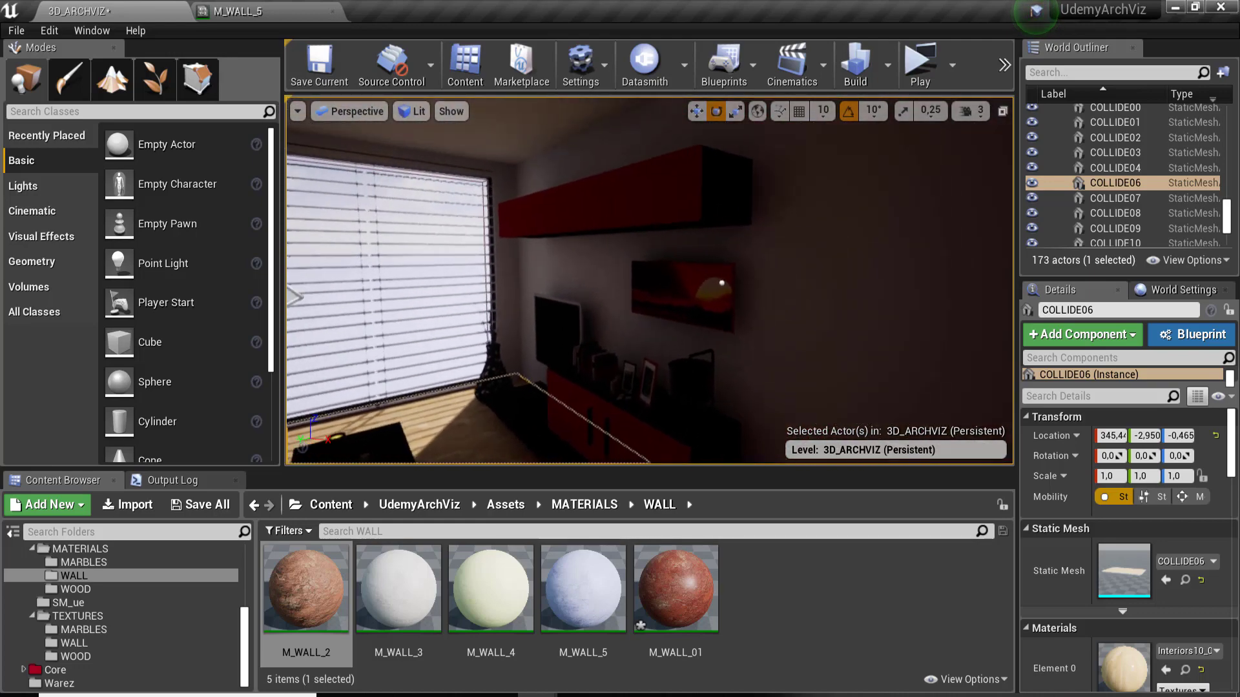
right_drag(649, 281, 649, 259)
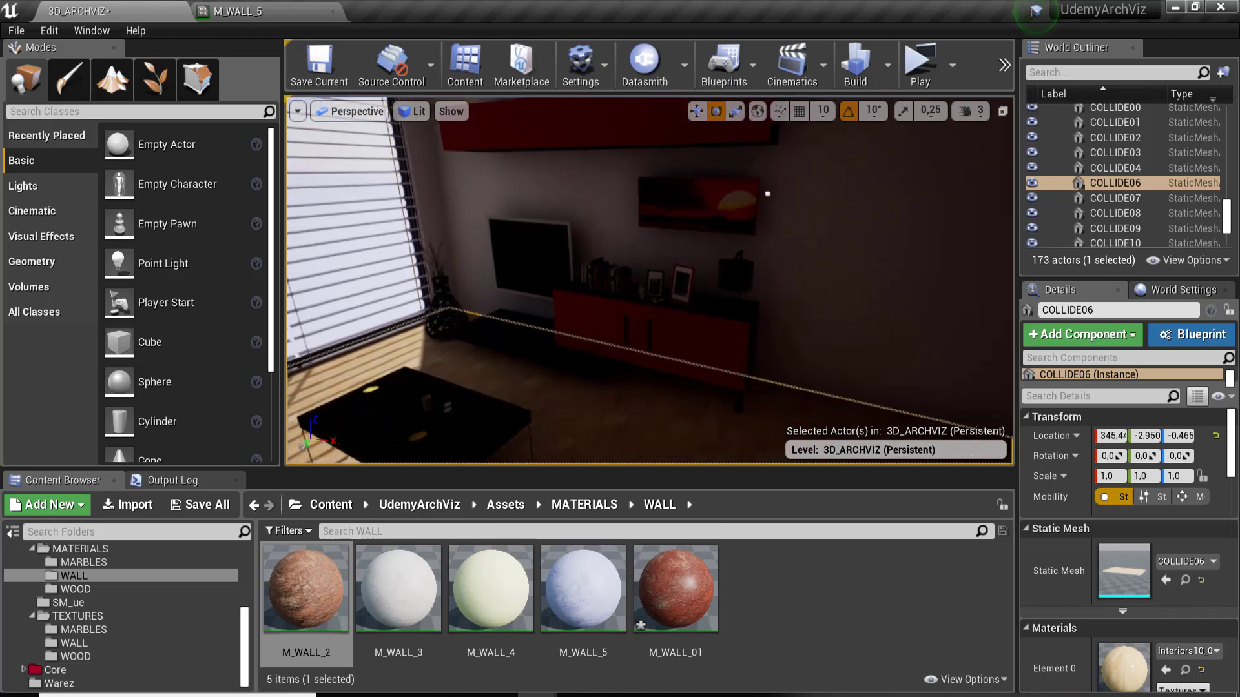
right_drag(758, 201, 786, 278)
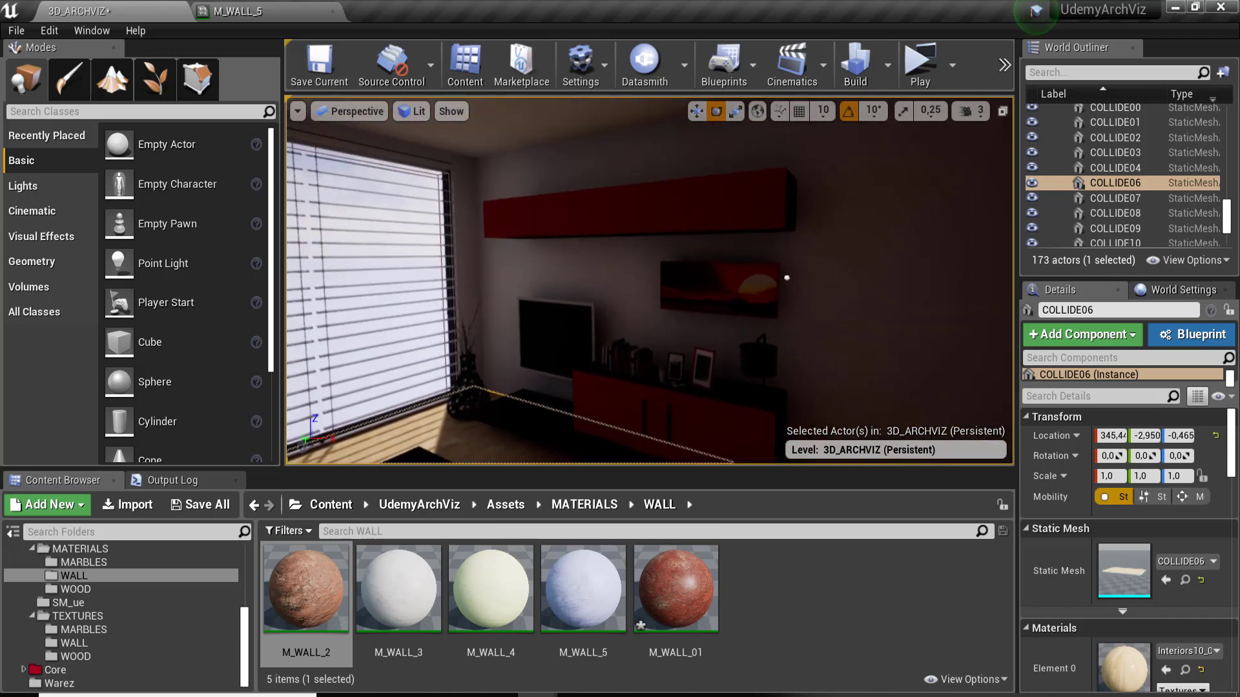
right_drag(646, 245, 626, 211)
right_drag(649, 258, 662, 304)
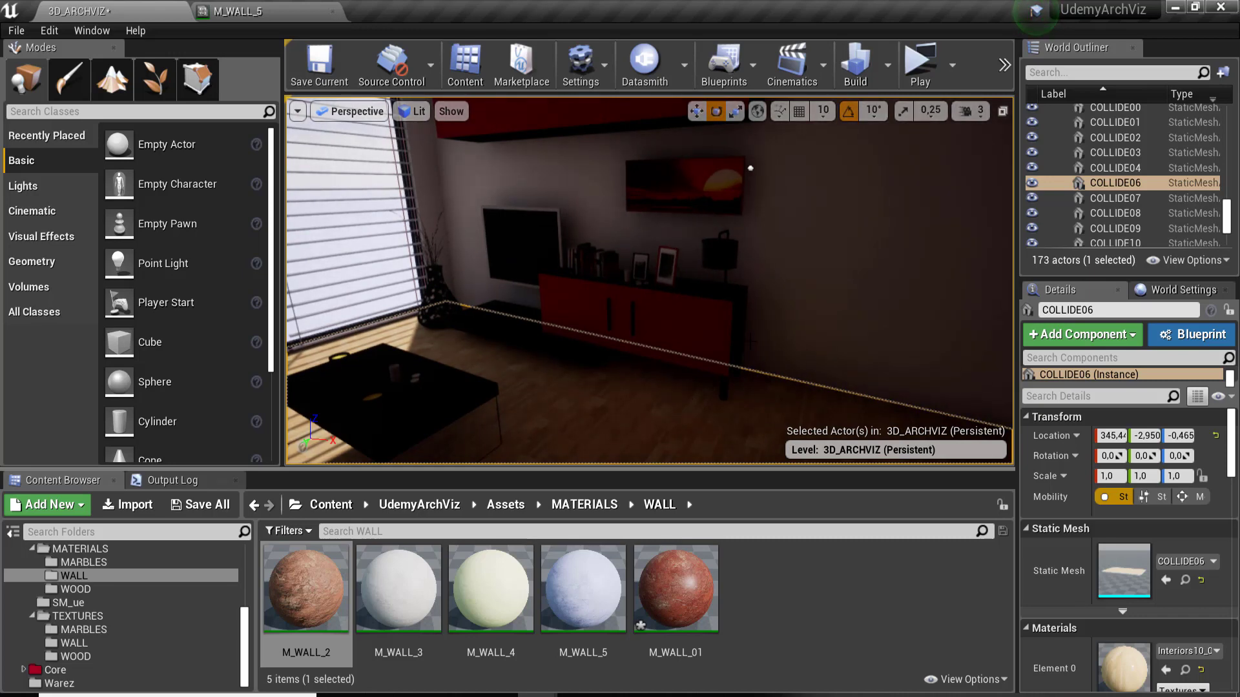
Create a new folder named GLASSES inside MATERIALS
click(92, 550)
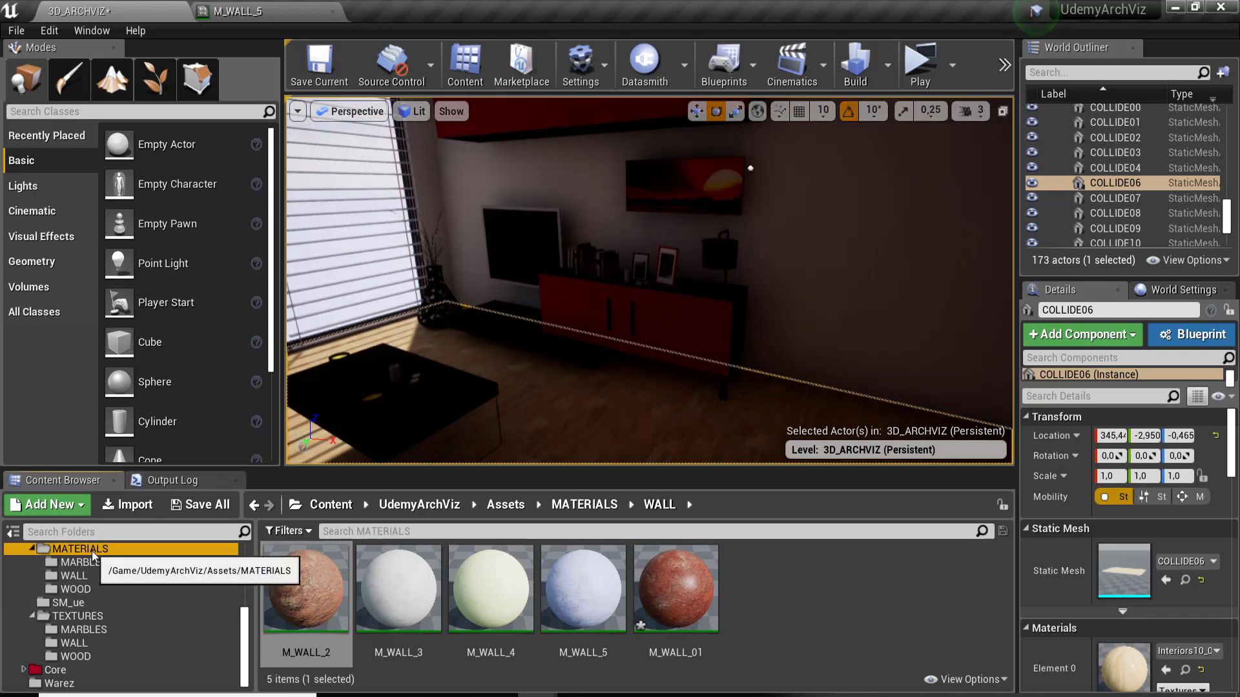
right_click(91, 551)
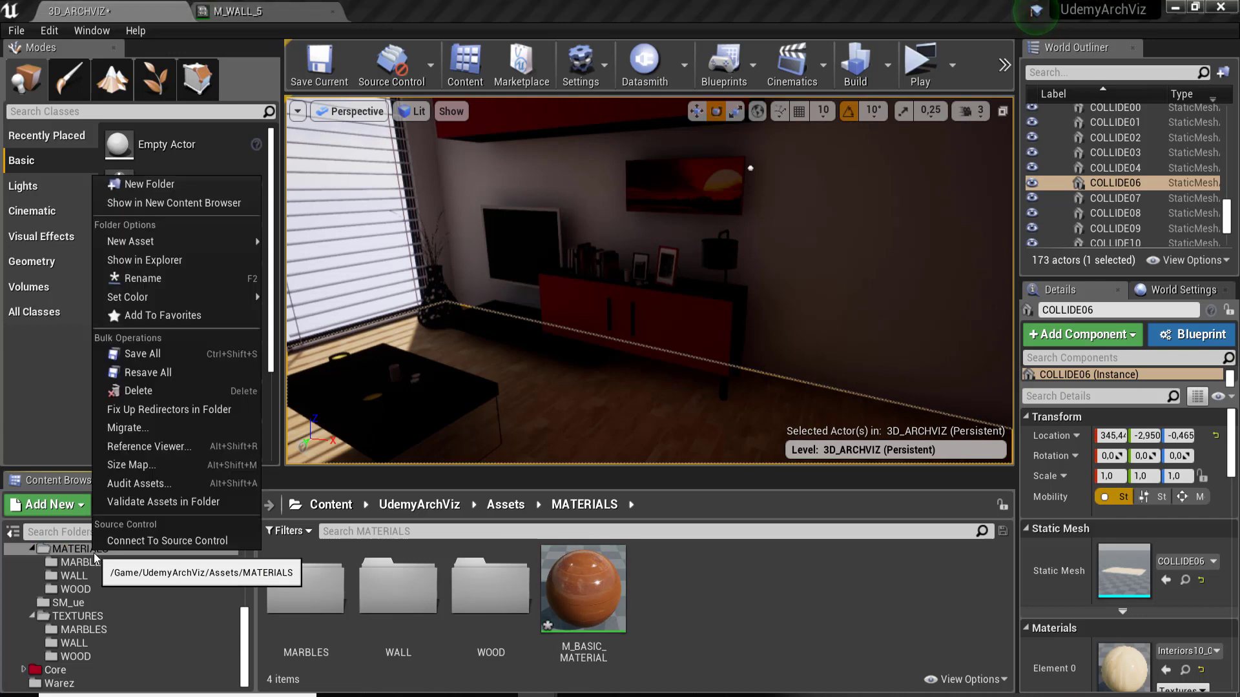
key(Escape)
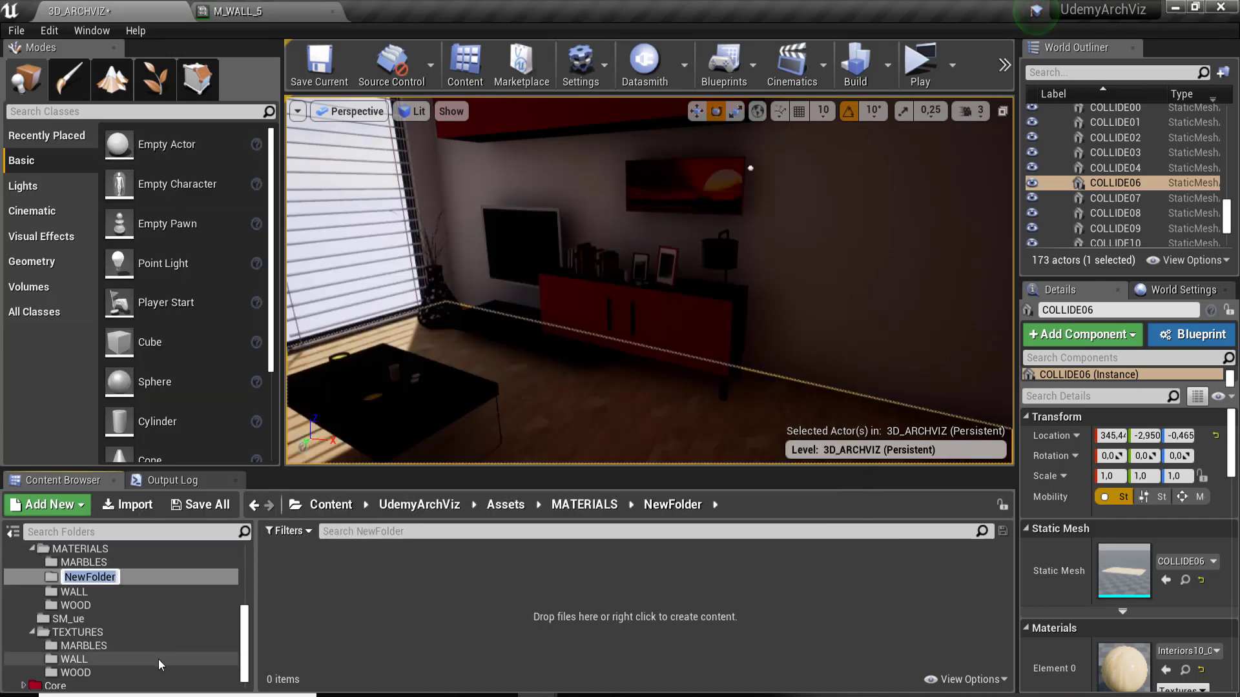
text(GLA)
text(SSES)
key(Return)
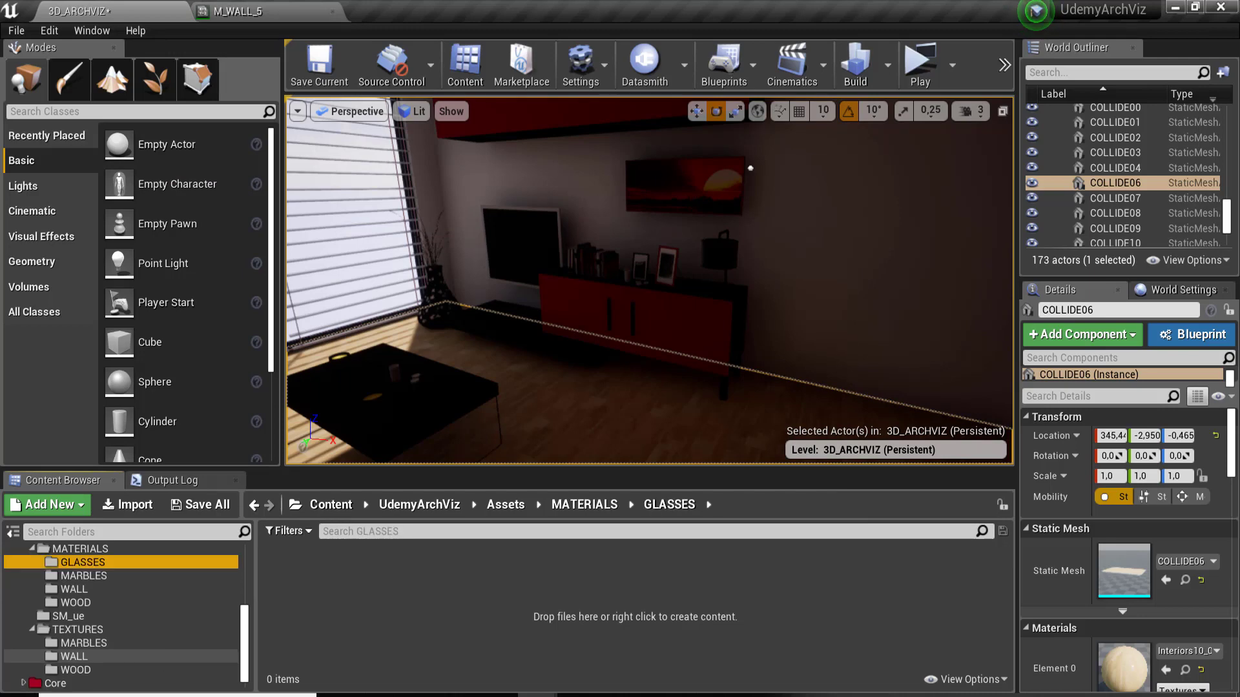
Create a new material named M_BASICGLASSES in the GLASSES folder
right_click(350, 578)
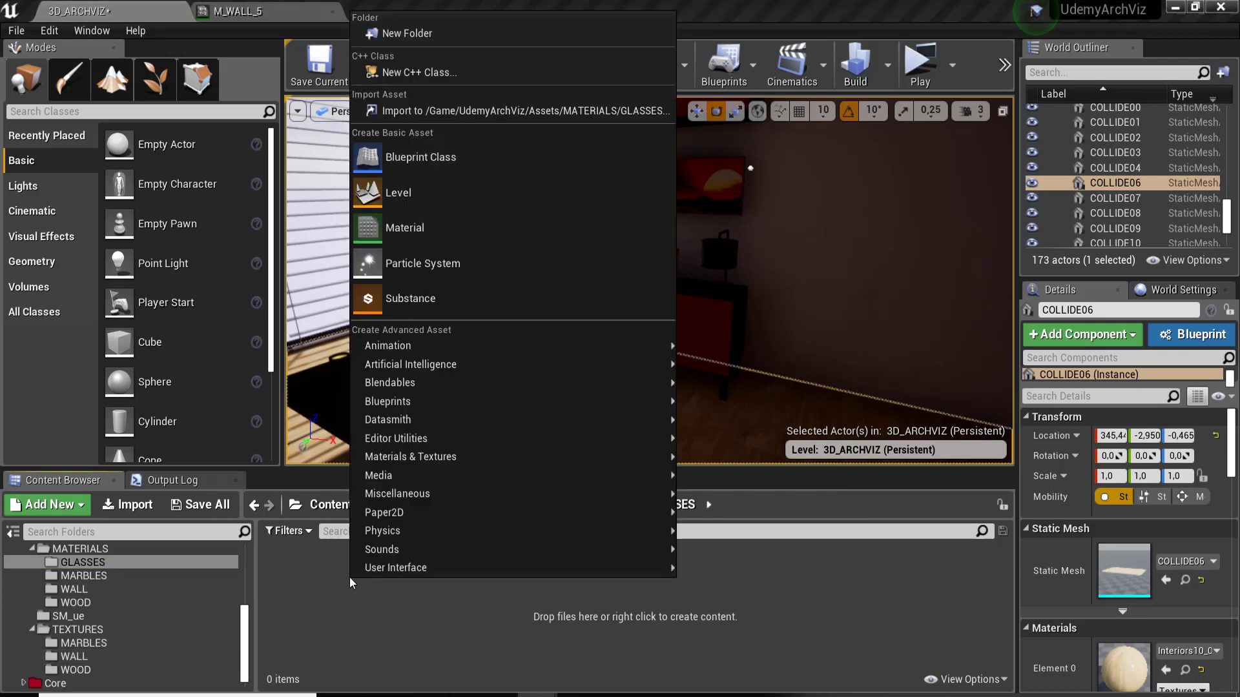
click(416, 241)
text(M_BASICGLASSE)
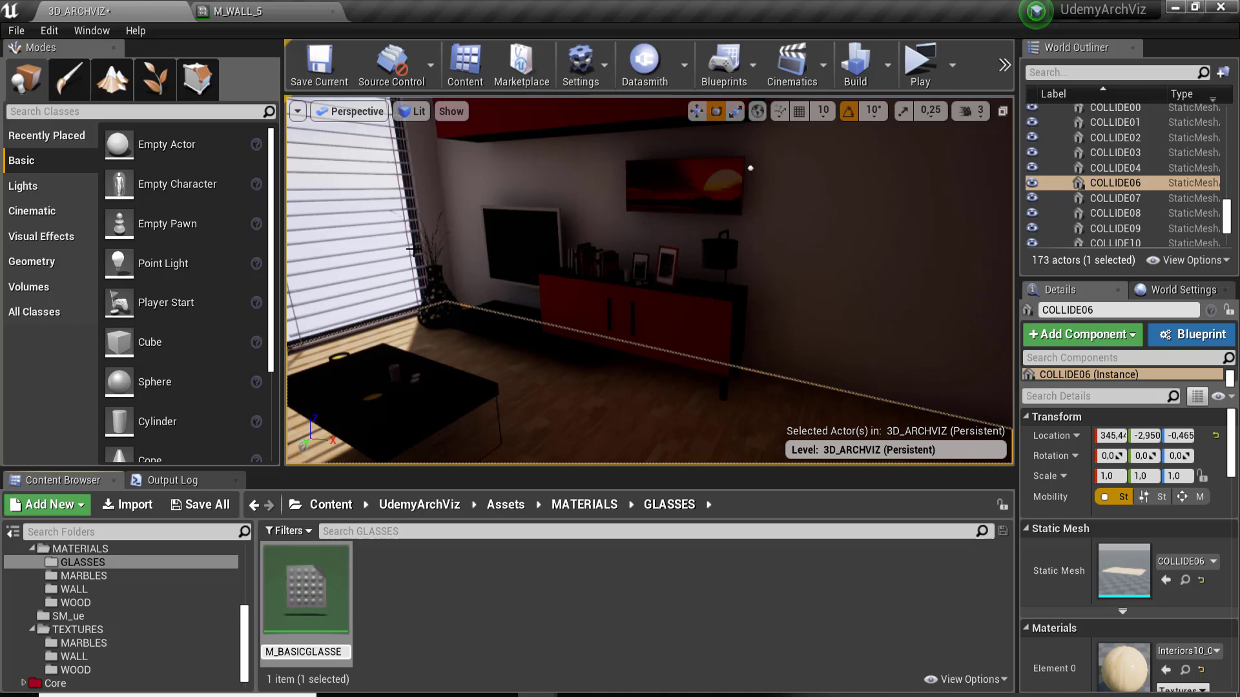
text(S)
key(Return)
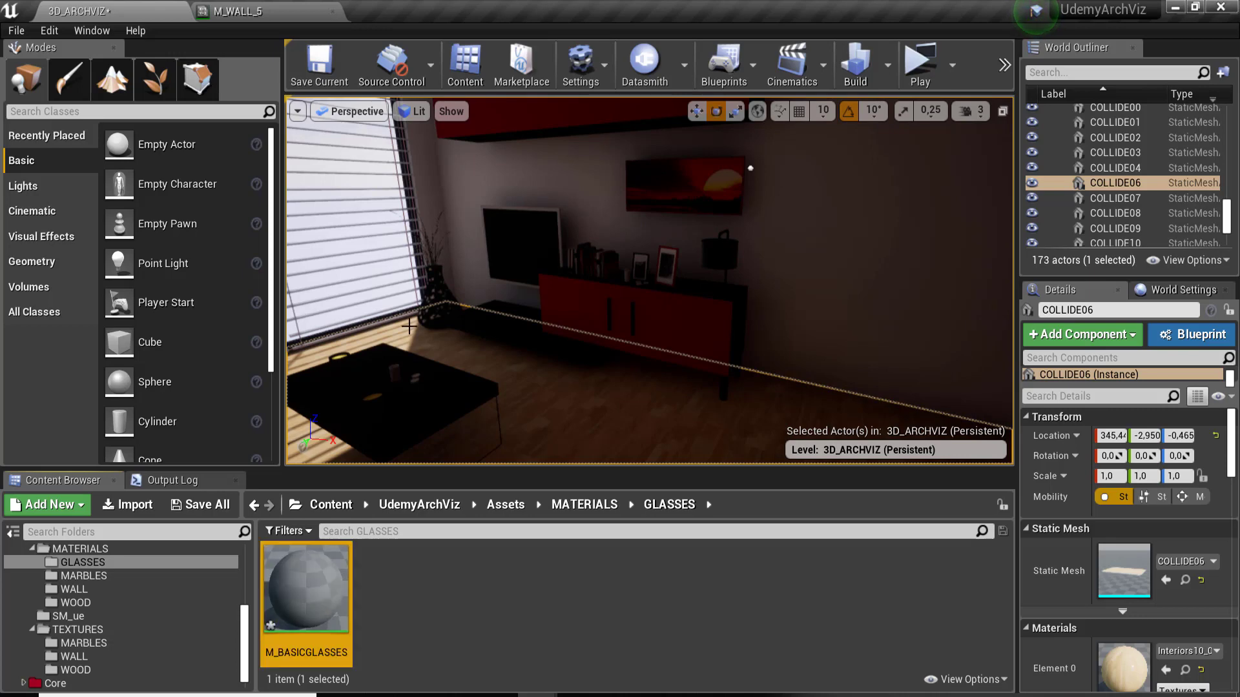
Open M_BASICGLASSES in the material editor and frame its main node
double_click(316, 600)
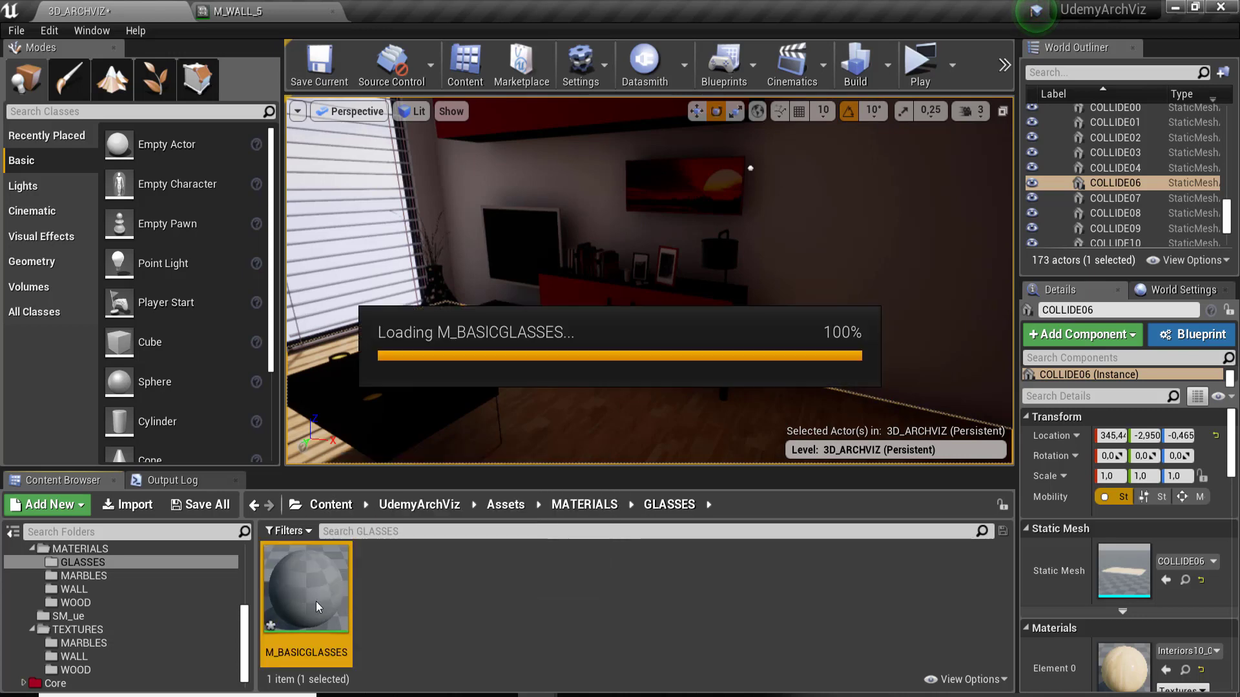
scroll(742, 343, down, 2)
scroll(741, 343, down, 1)
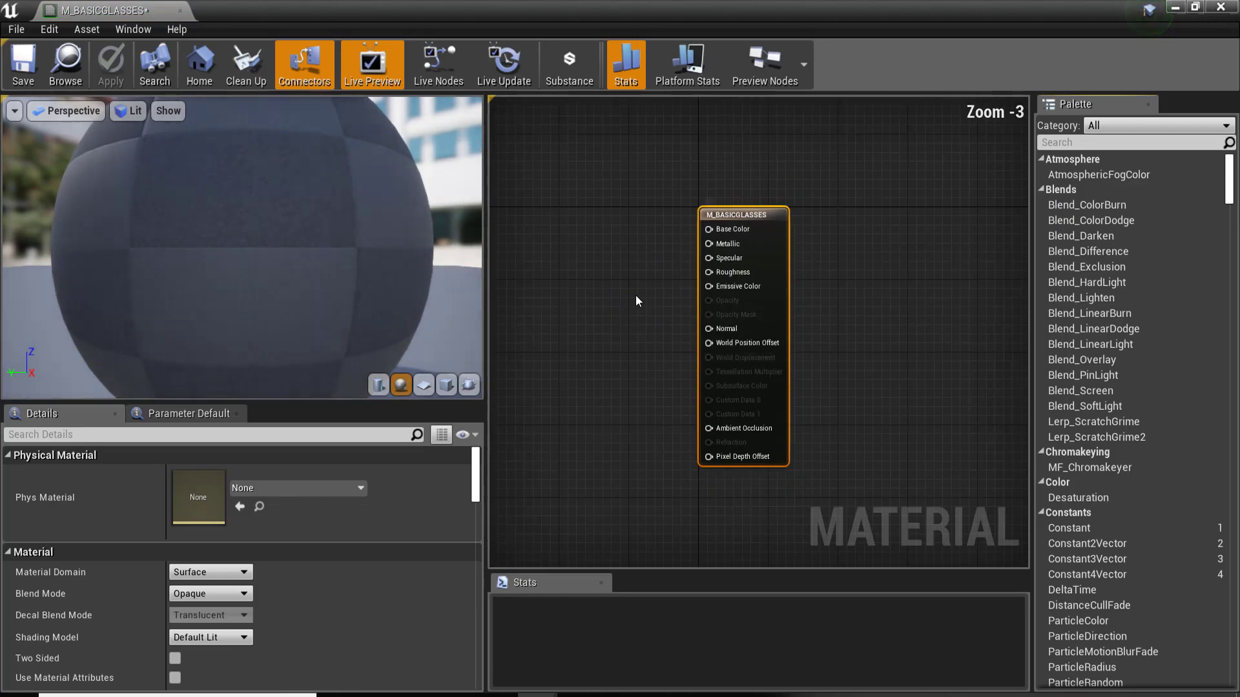
right_drag(635, 296, 753, 304)
scroll(765, 371, up, 1)
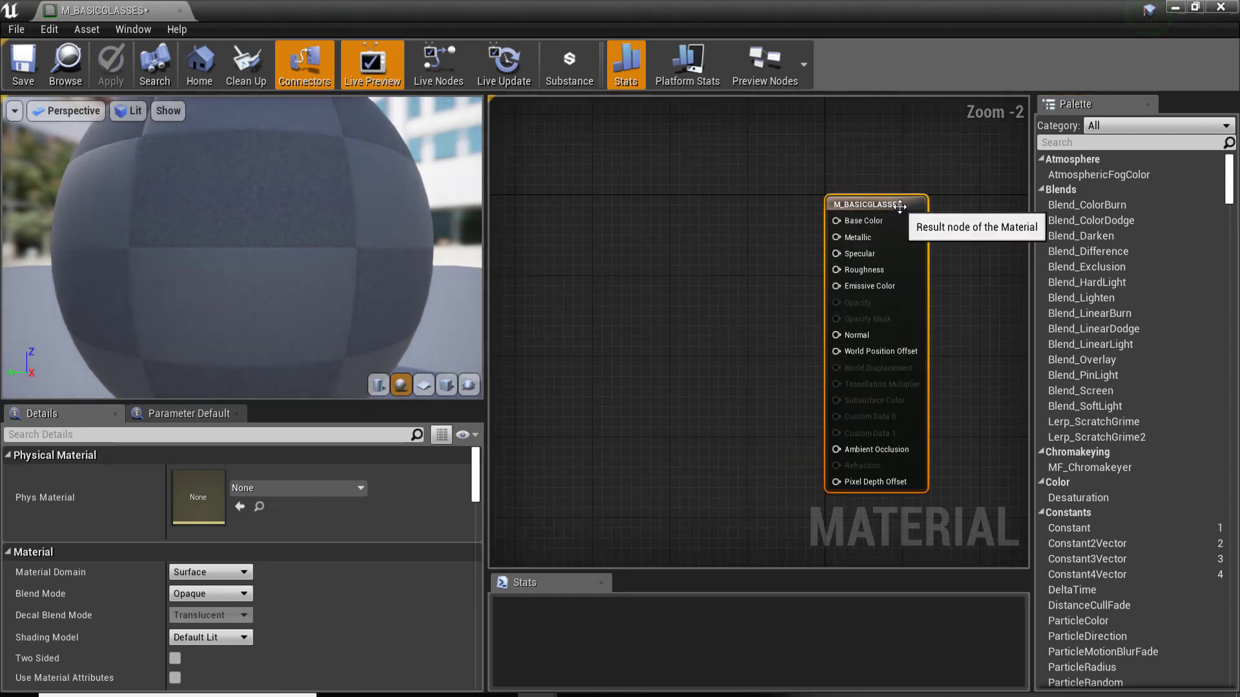
Keep the Surface material domain and set the blend mode to Translucent
click(211, 568)
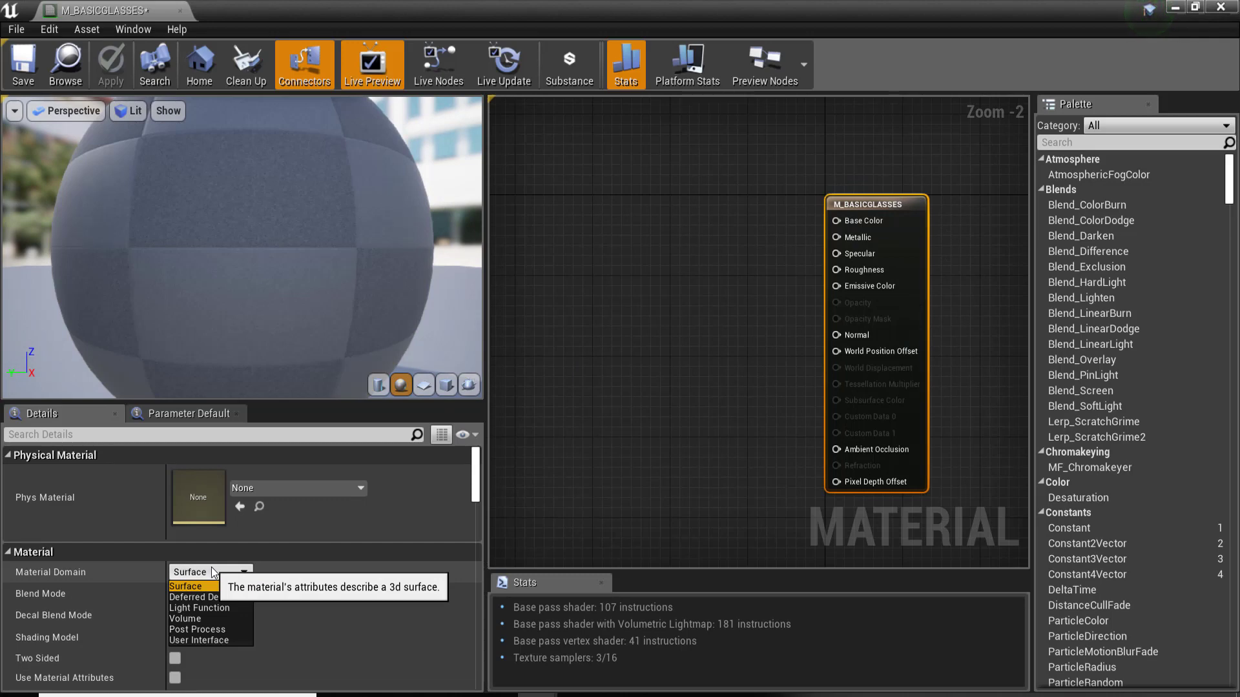
click(214, 571)
click(211, 595)
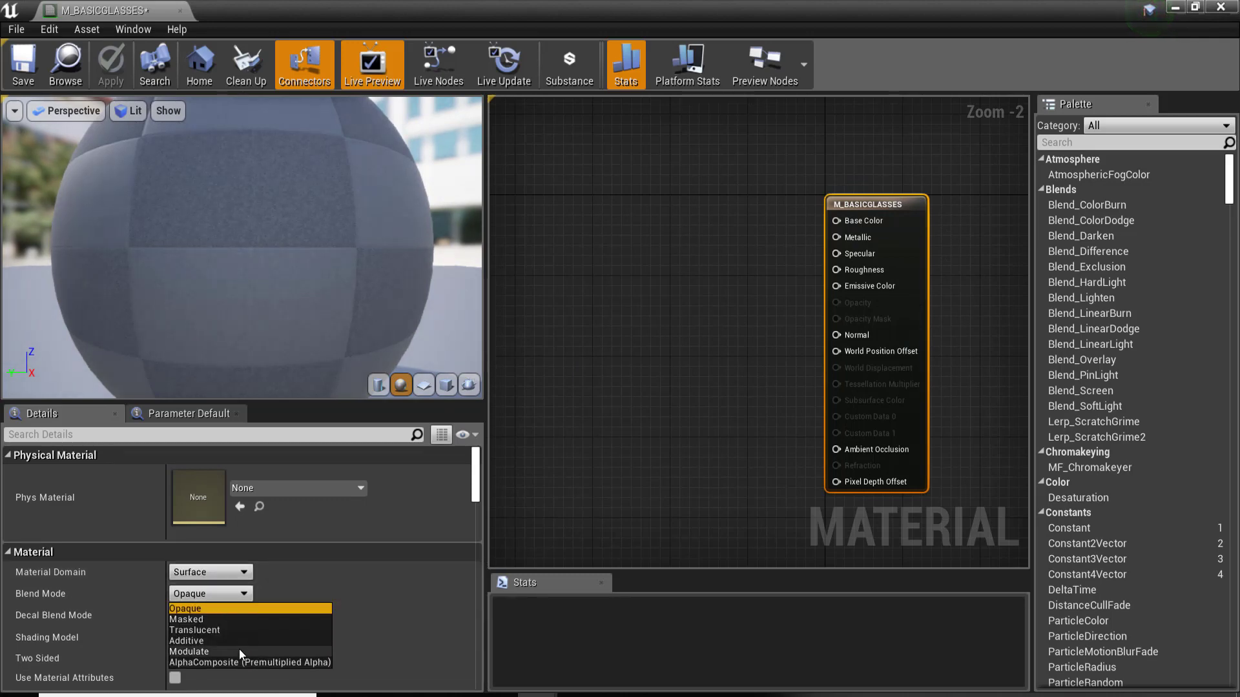
click(233, 628)
scroll(308, 568, down, 2)
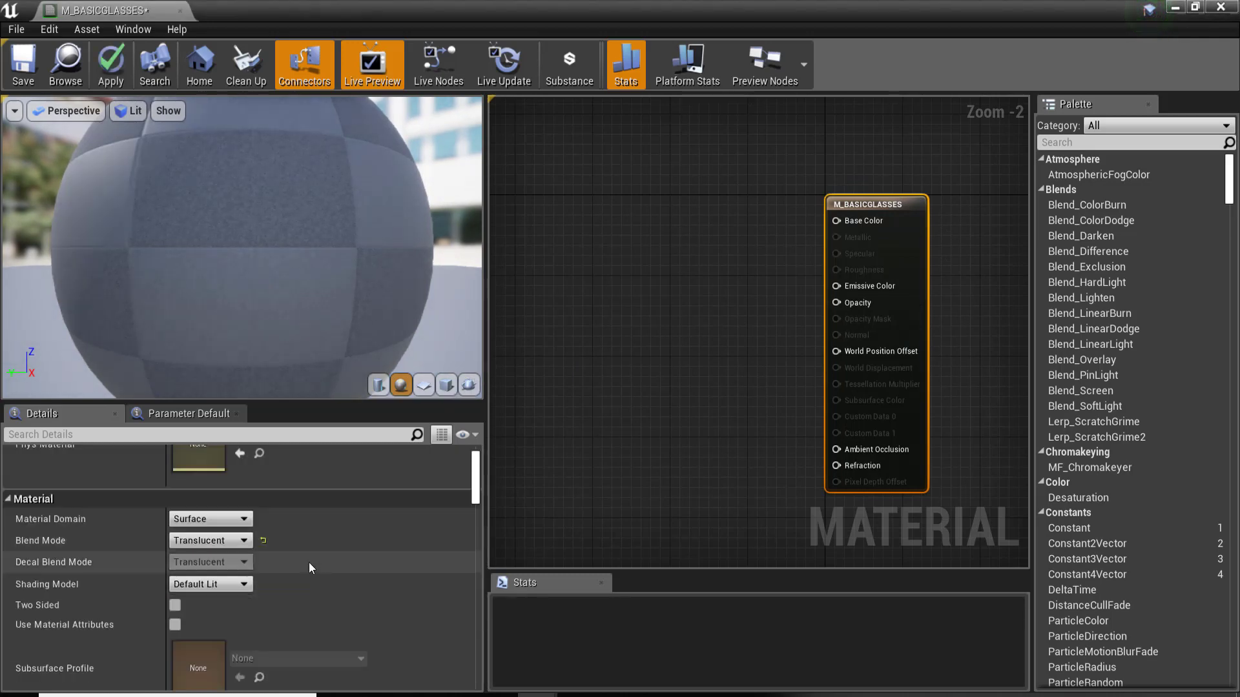
scroll(309, 563, down, 1)
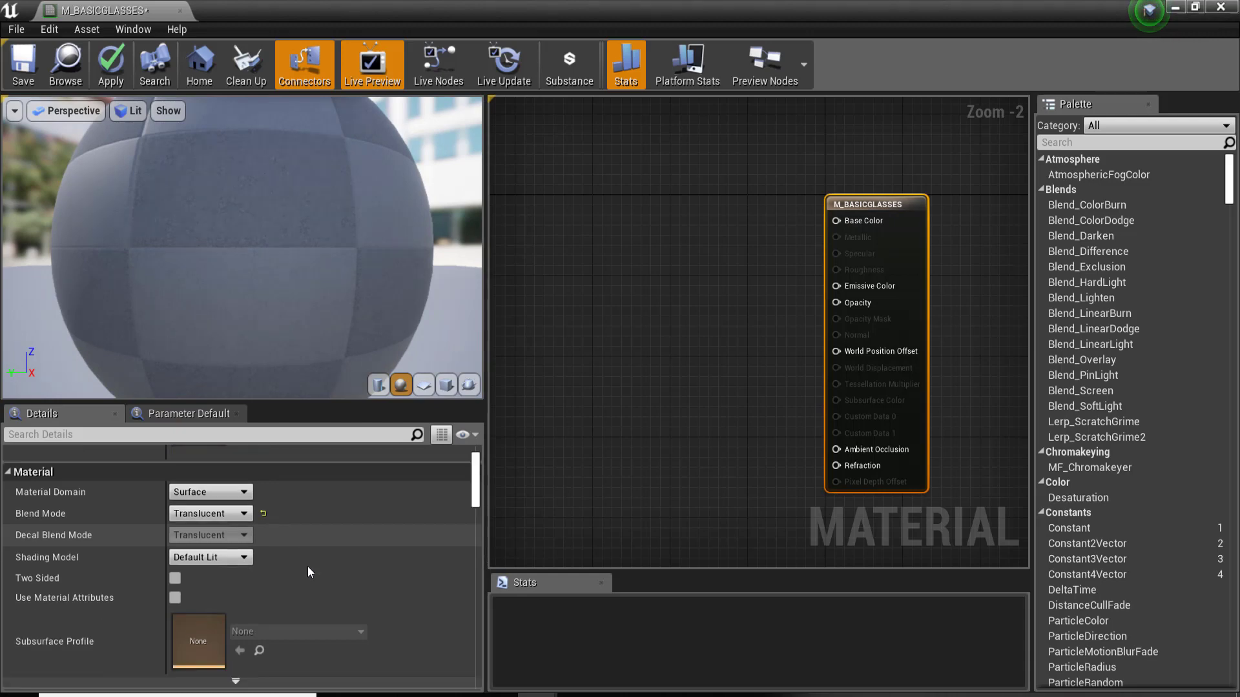
Keep Default Lit shading and set translucency lighting mode to Surface TranslucencyVolume
click(210, 560)
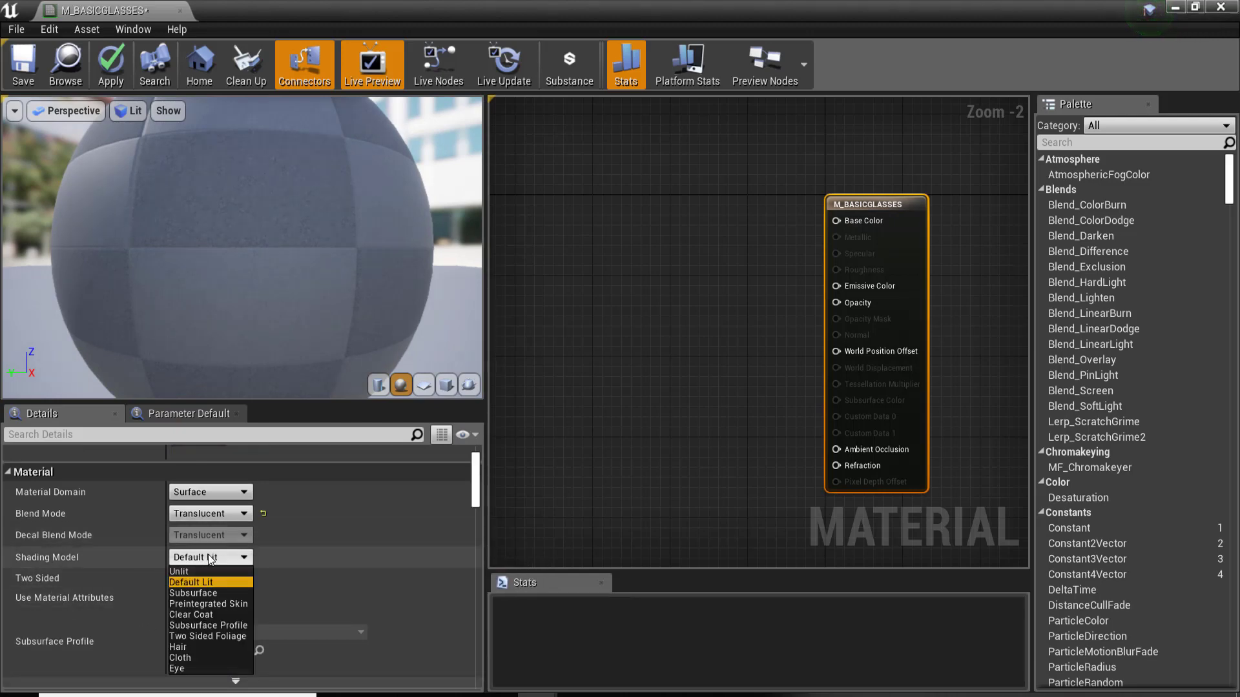
click(253, 583)
scroll(253, 583, down, 5)
scroll(258, 595, down, 1)
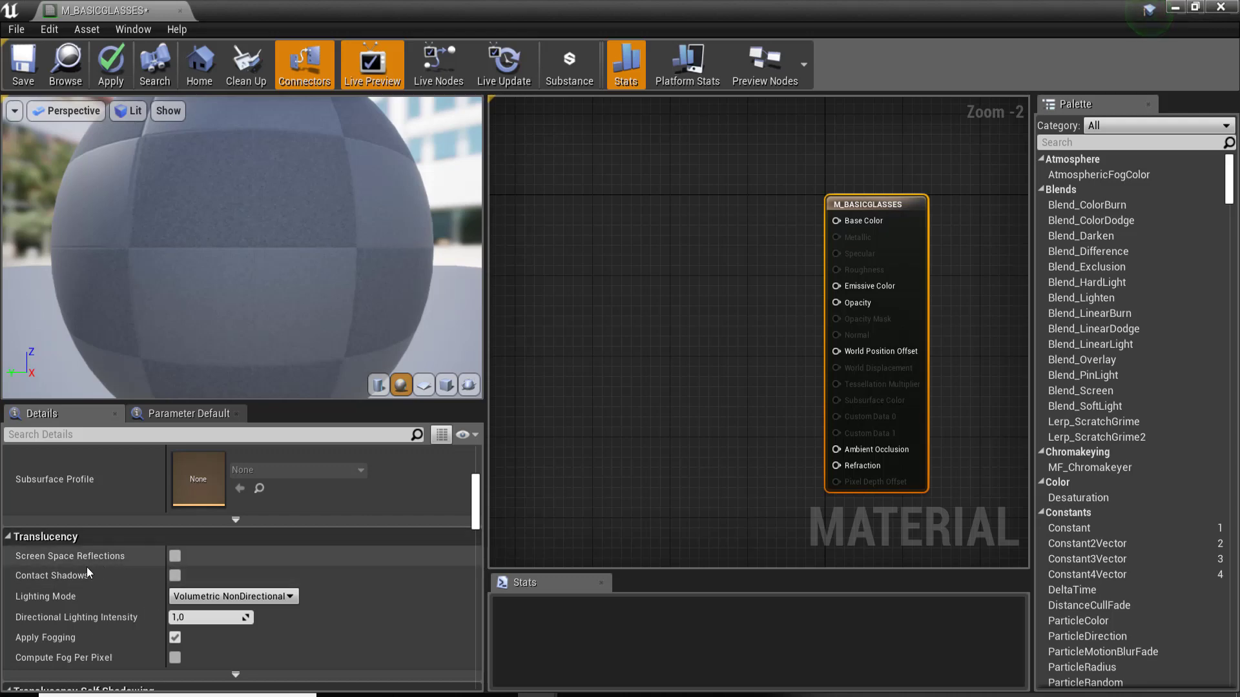
click(226, 598)
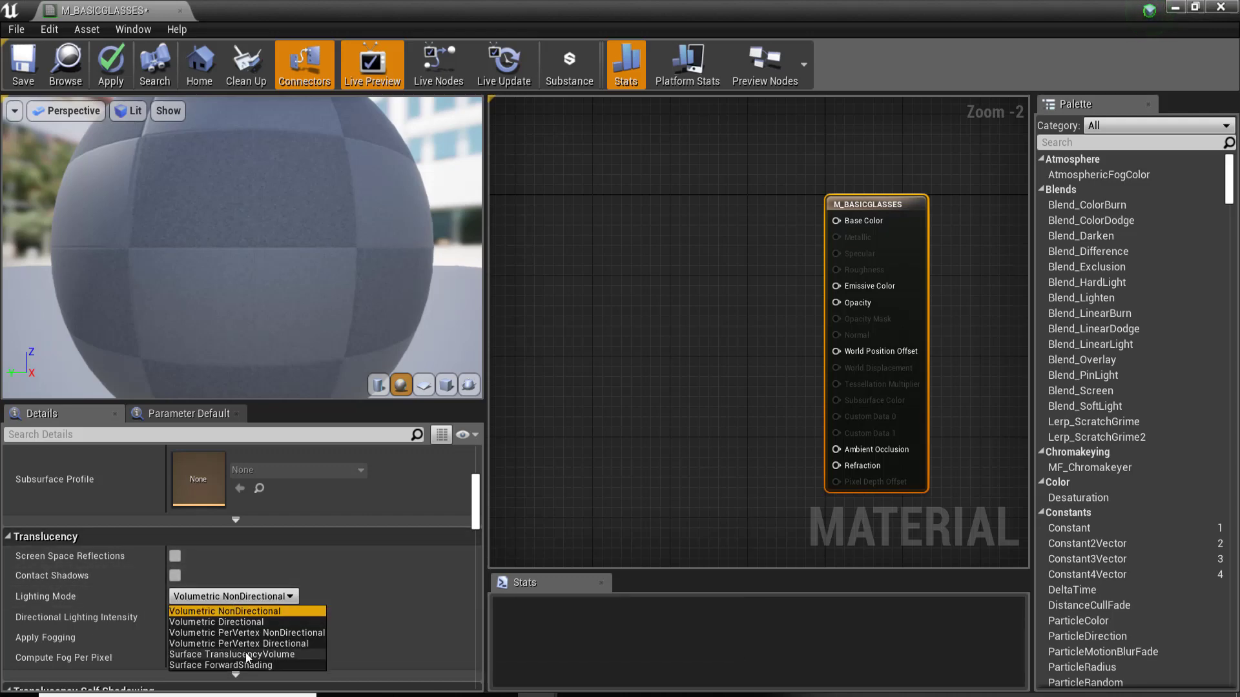
click(281, 653)
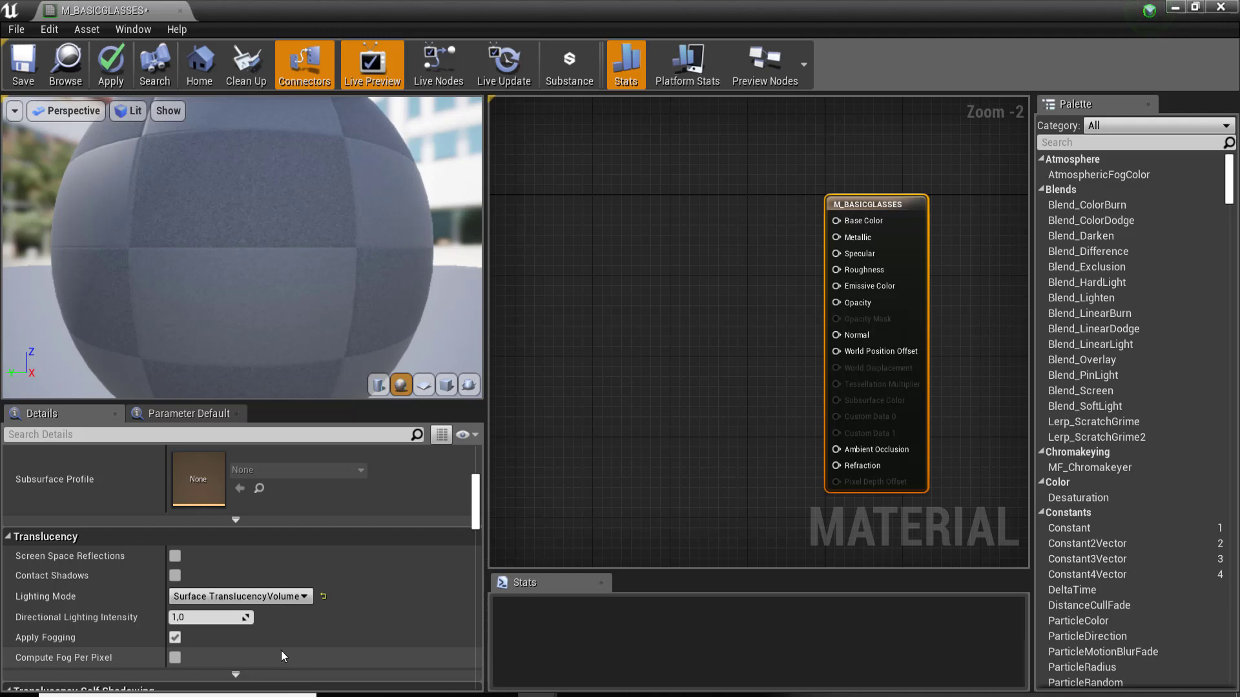
Enable Used with Static Lighting on the material
scroll(262, 606, down, 5)
scroll(262, 596, down, 5)
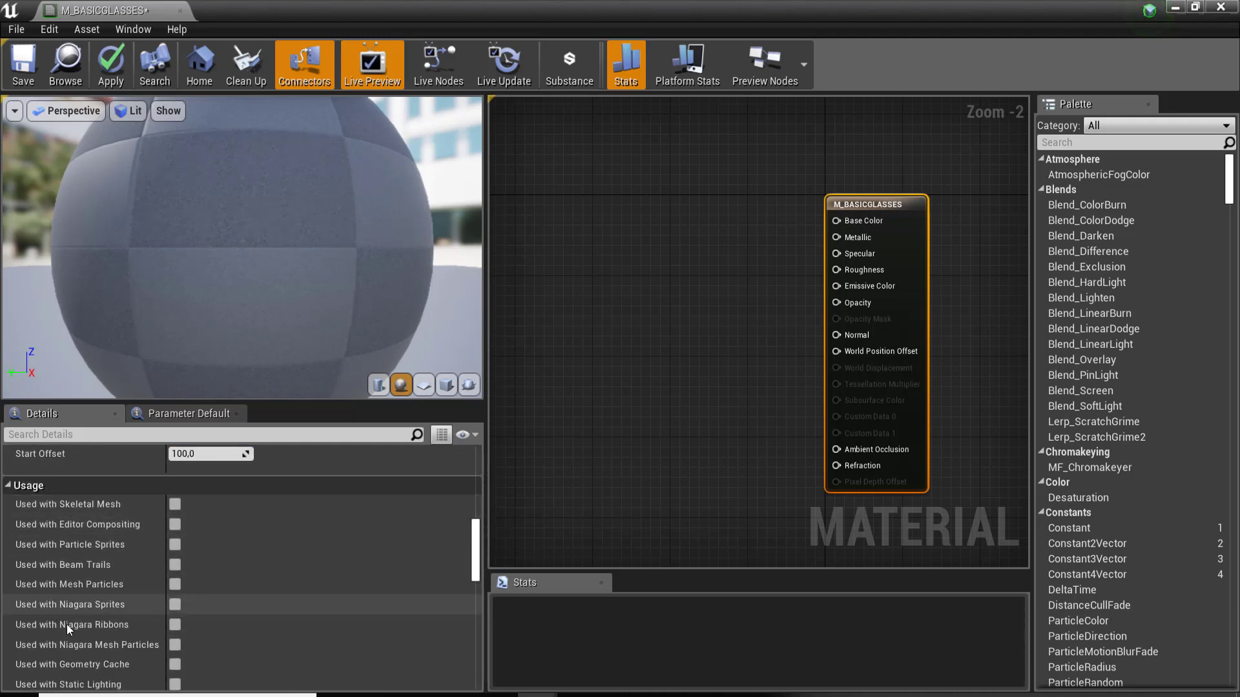
scroll(92, 648, down, 2)
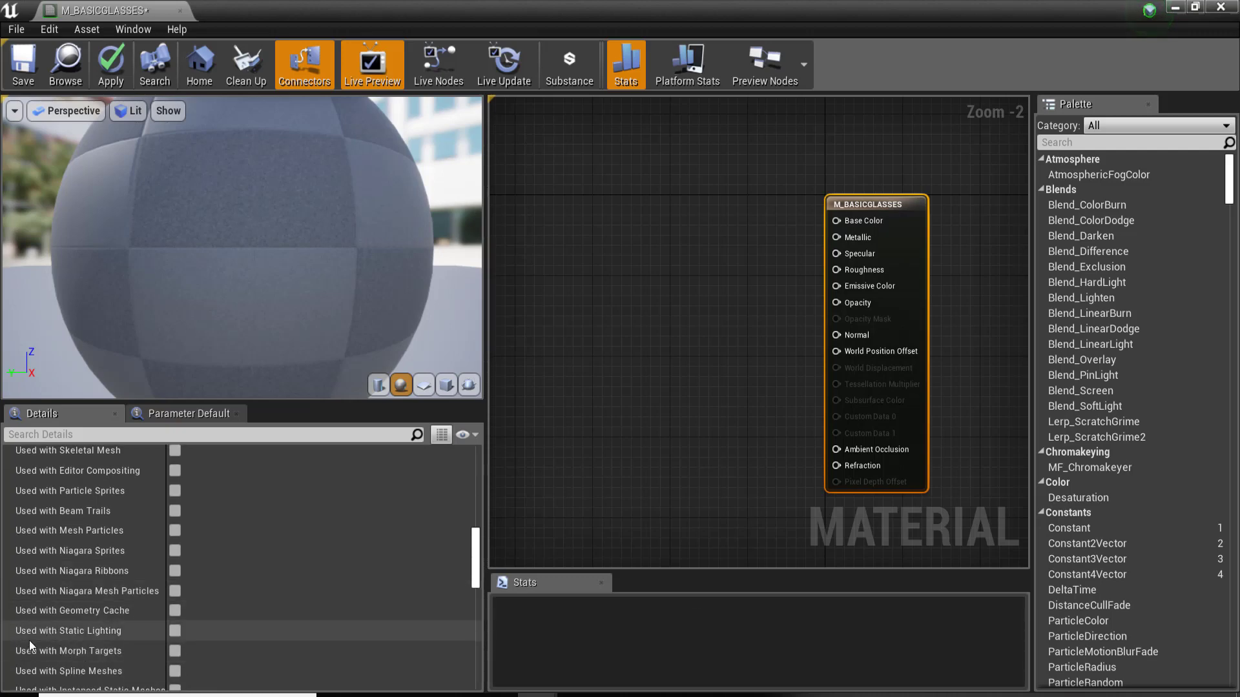
click(175, 631)
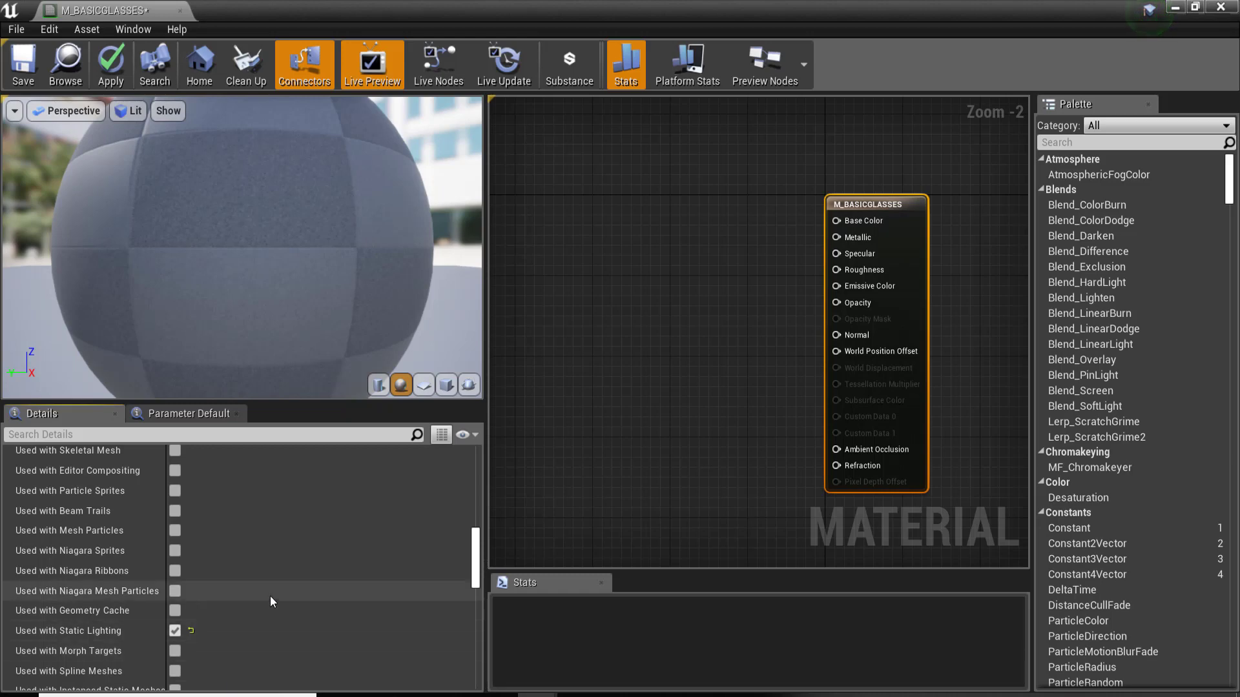
scroll(270, 594, up, 7)
scroll(281, 575, up, 7)
scroll(288, 552, up, 6)
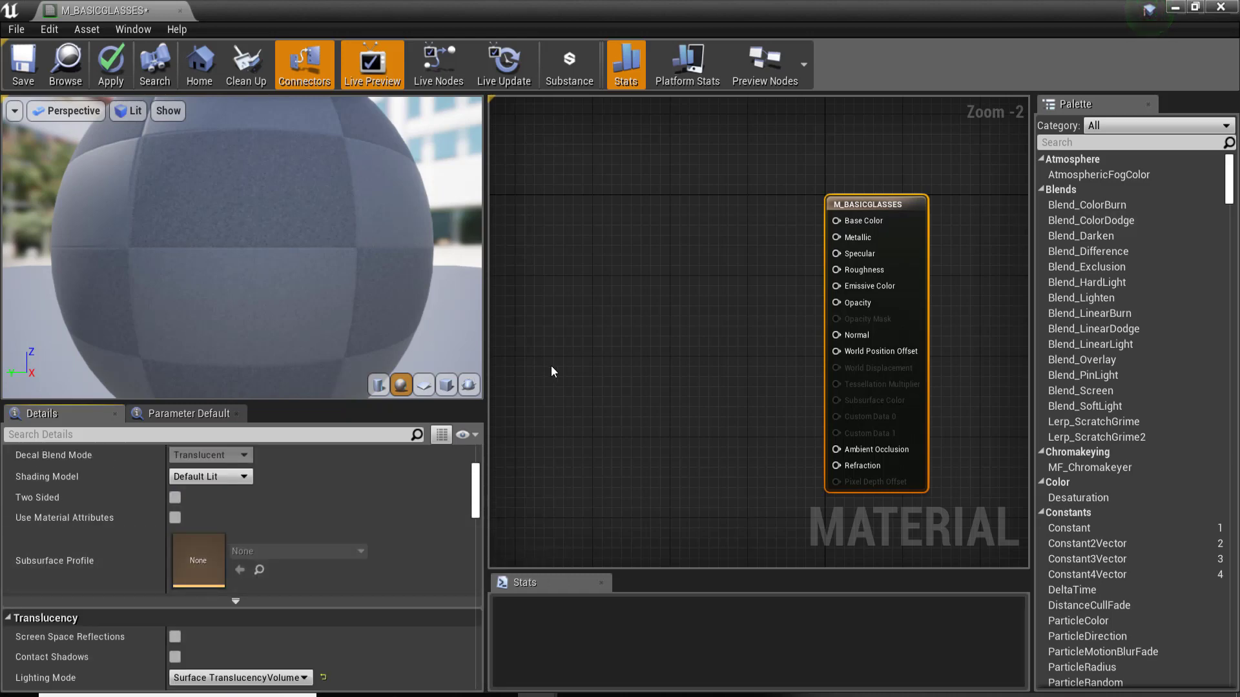
scroll(587, 355, up, 1)
scroll(804, 373, up, 2)
Wire a vector parameter named COLORbASE into Base Color
right_drag(804, 373, 748, 325)
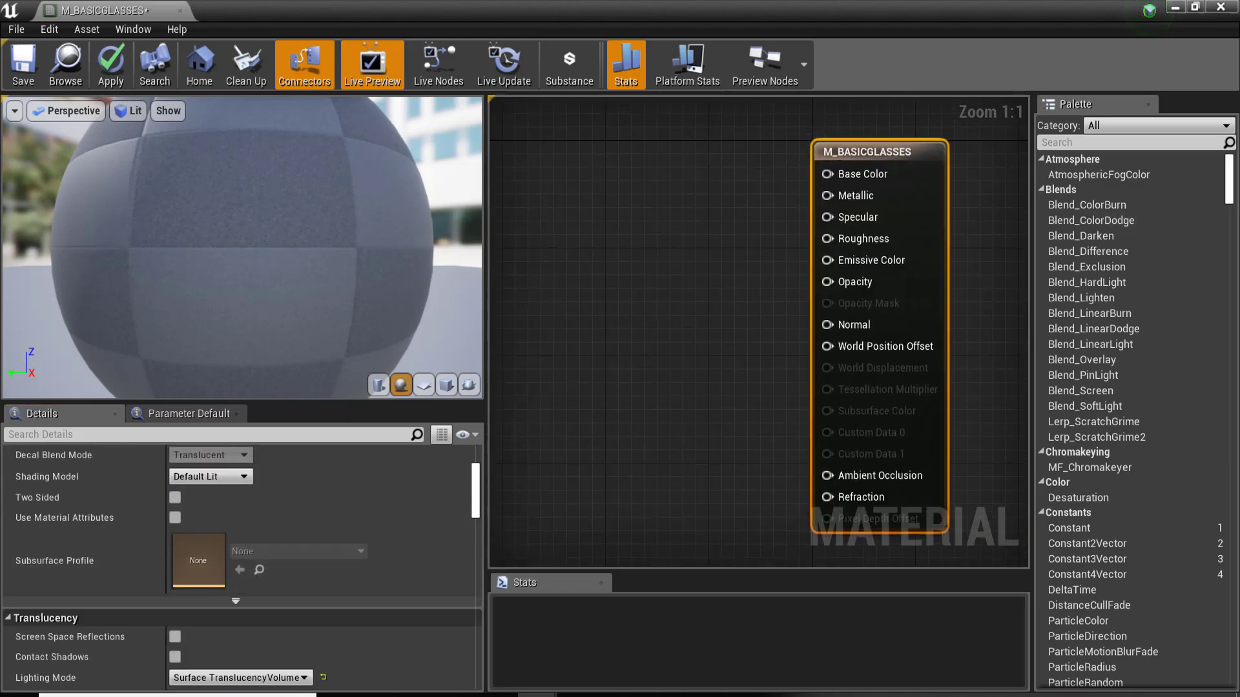
right_drag(682, 290, 701, 312)
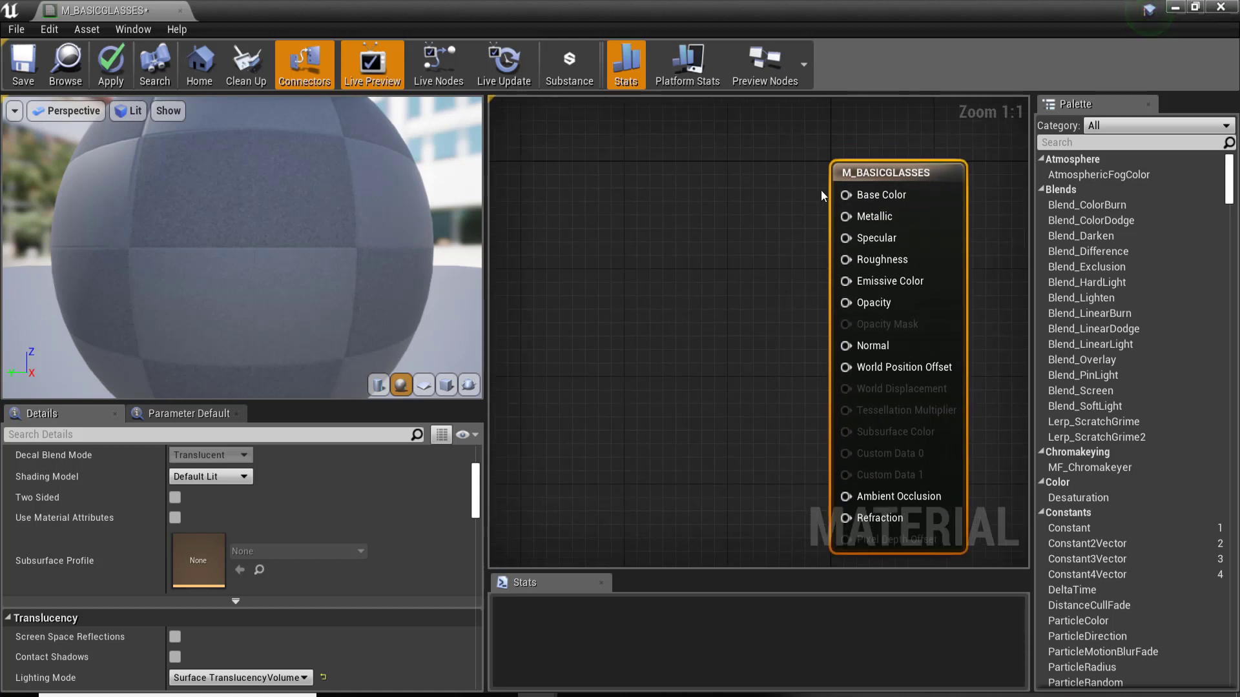
drag(845, 194, 620, 157)
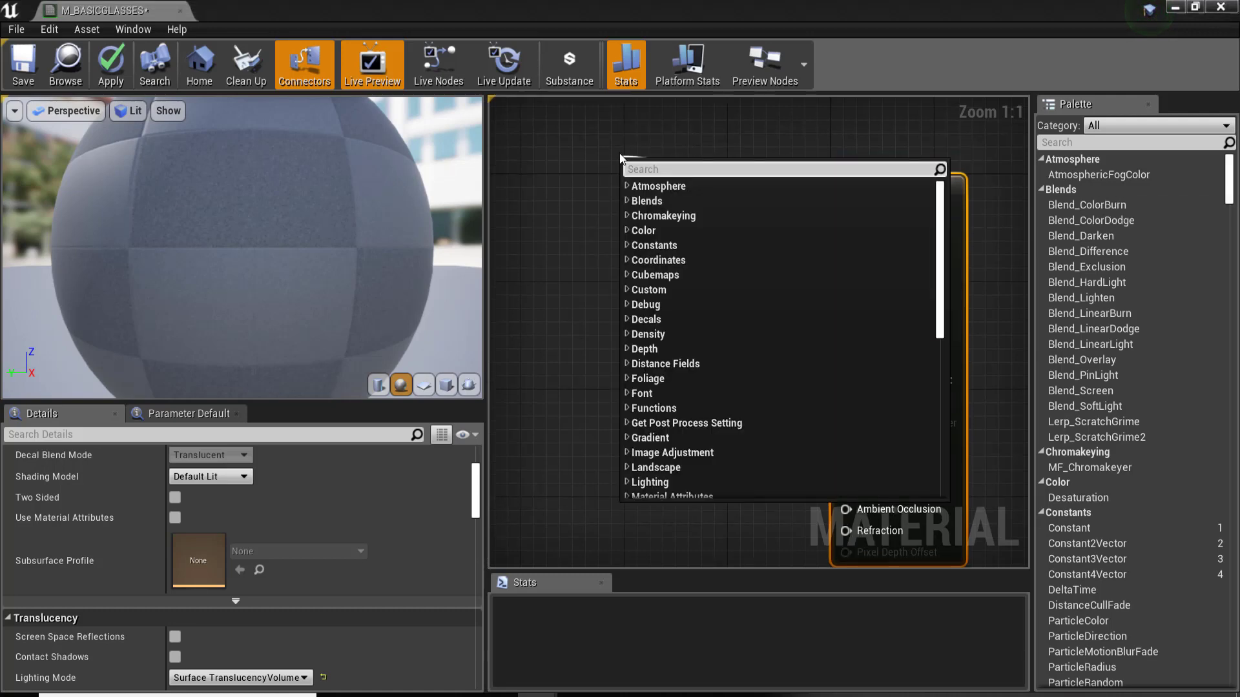
text(VECTOR)
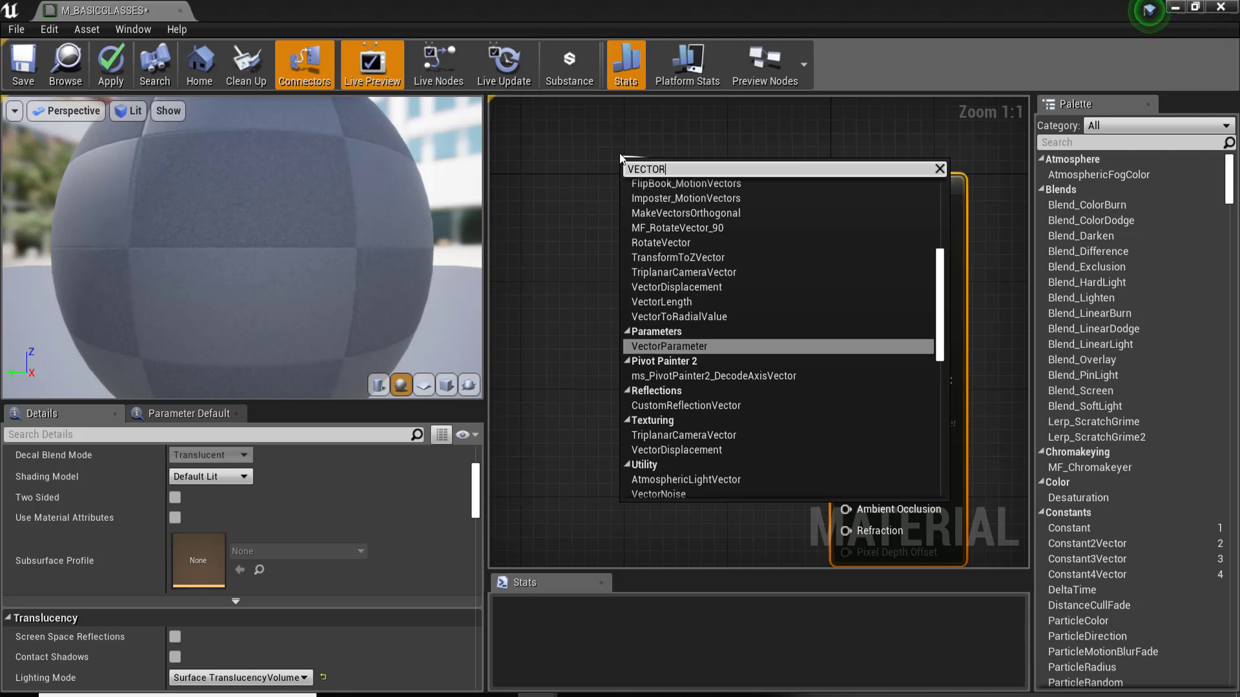
key(Return)
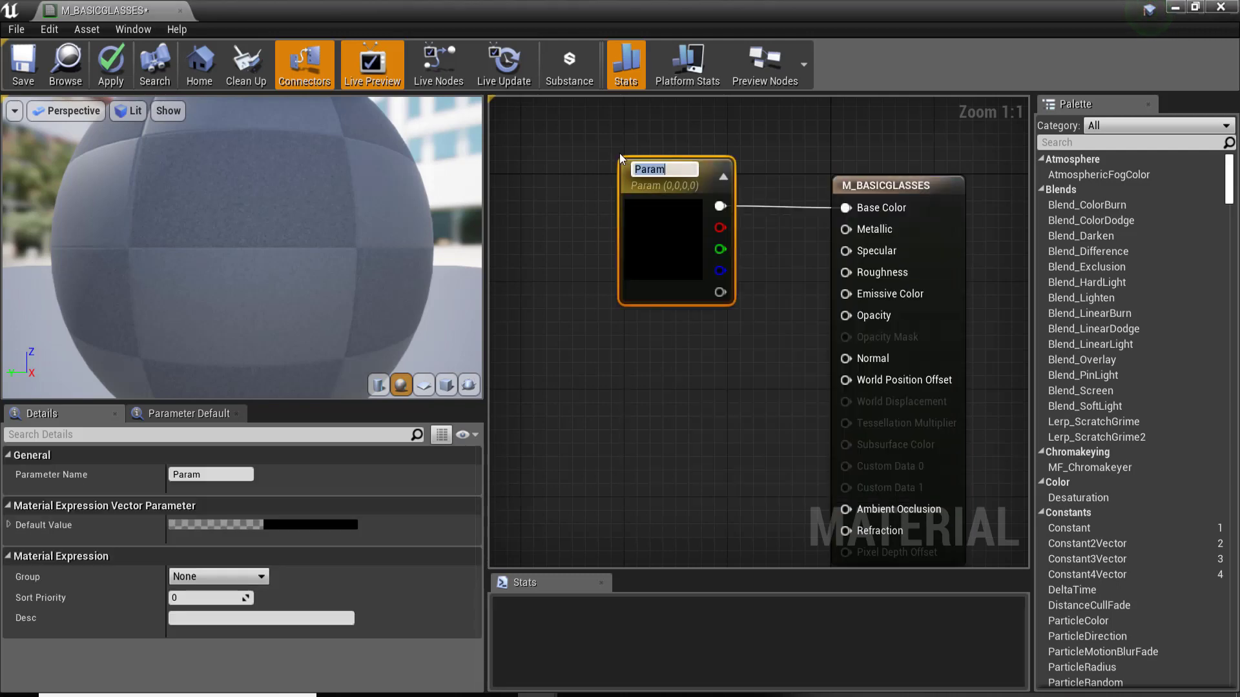
text(c)
text(OLORbASE)
key(Return)
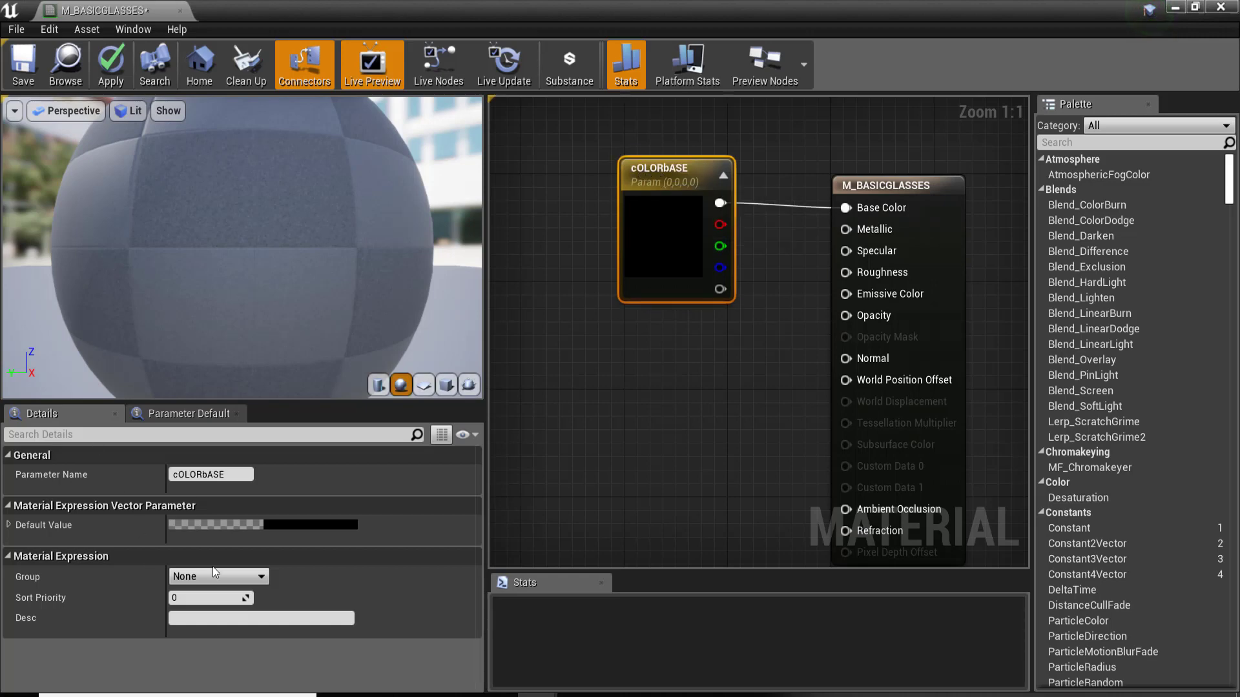
click(180, 474)
text(C)
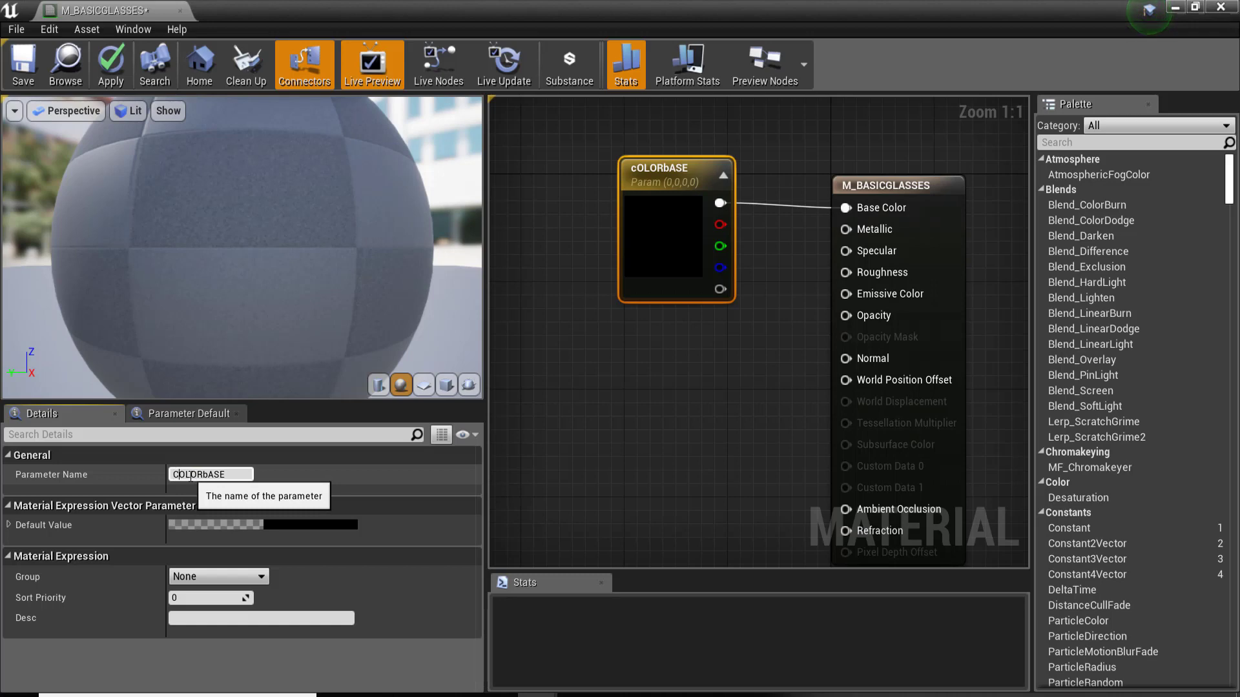
key(Return)
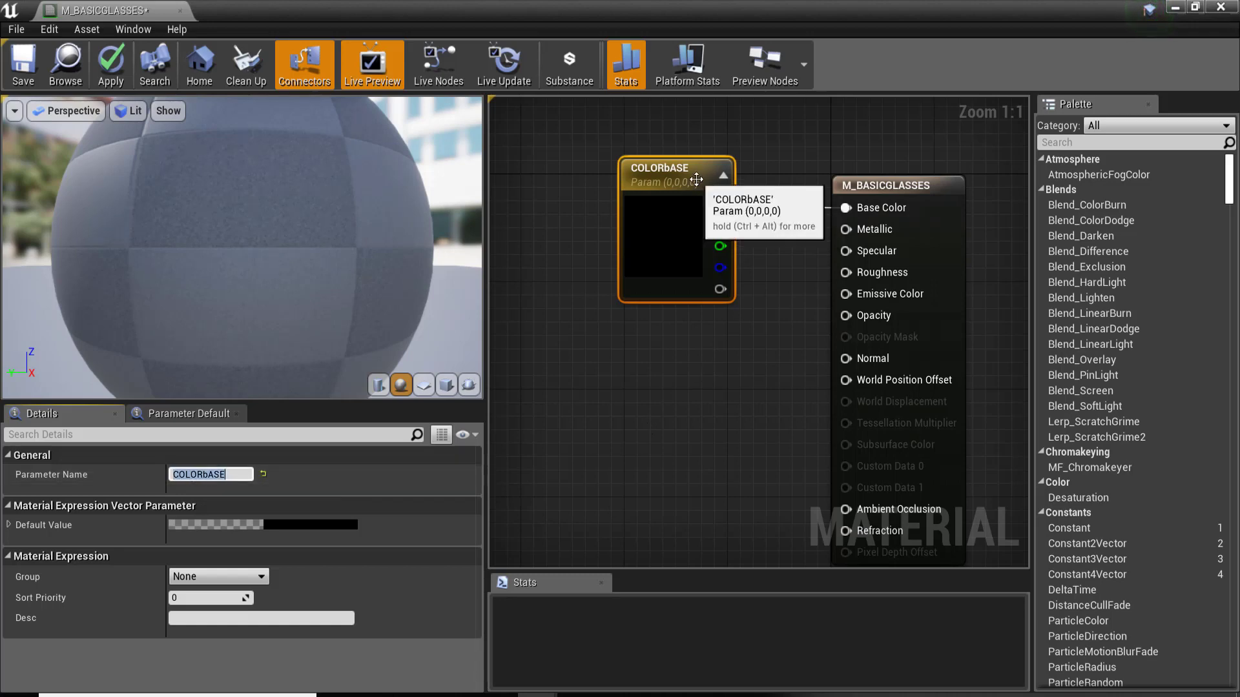
drag(705, 182, 672, 146)
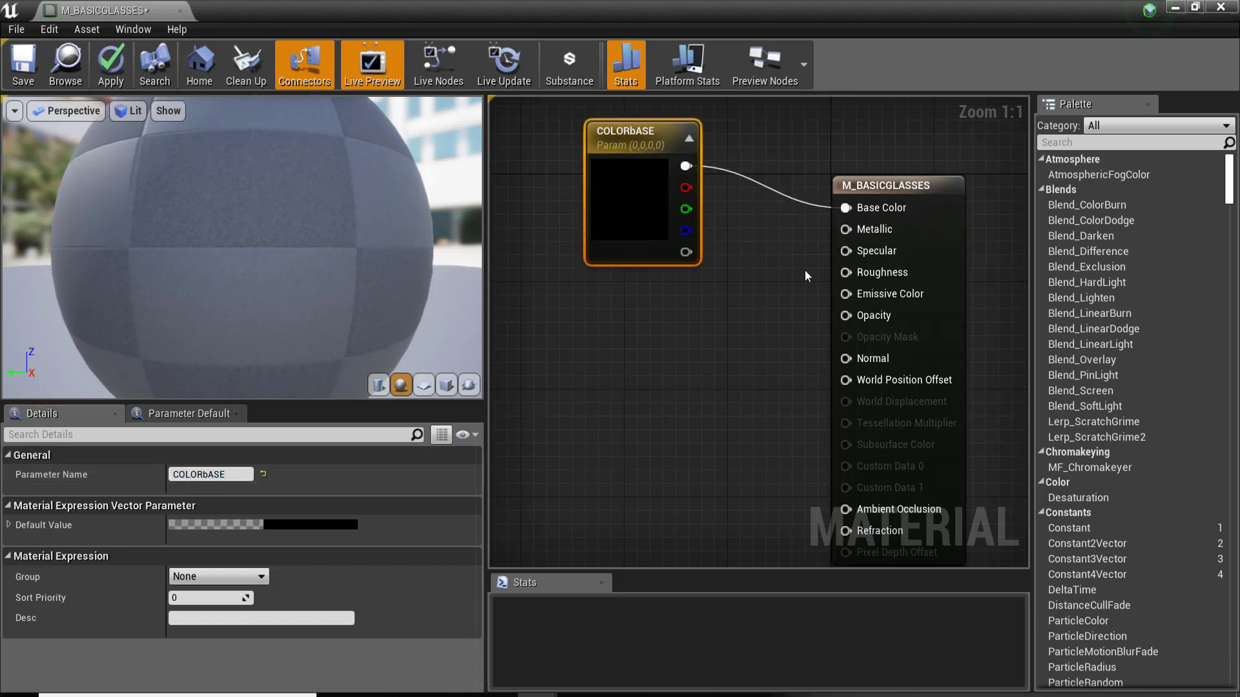
Wire a METALLIC scalar parameter into Metallic and place it under COLORbASE
drag(845, 230, 676, 345)
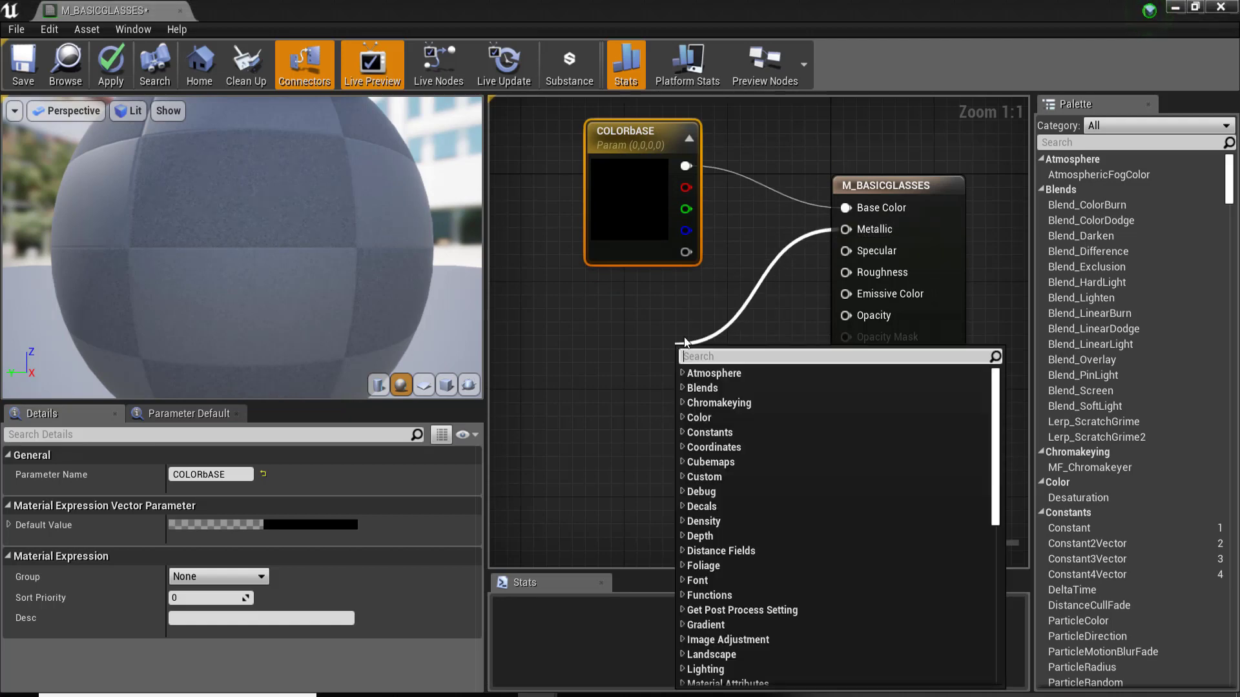
text(scalar)
key(Return)
text(META)
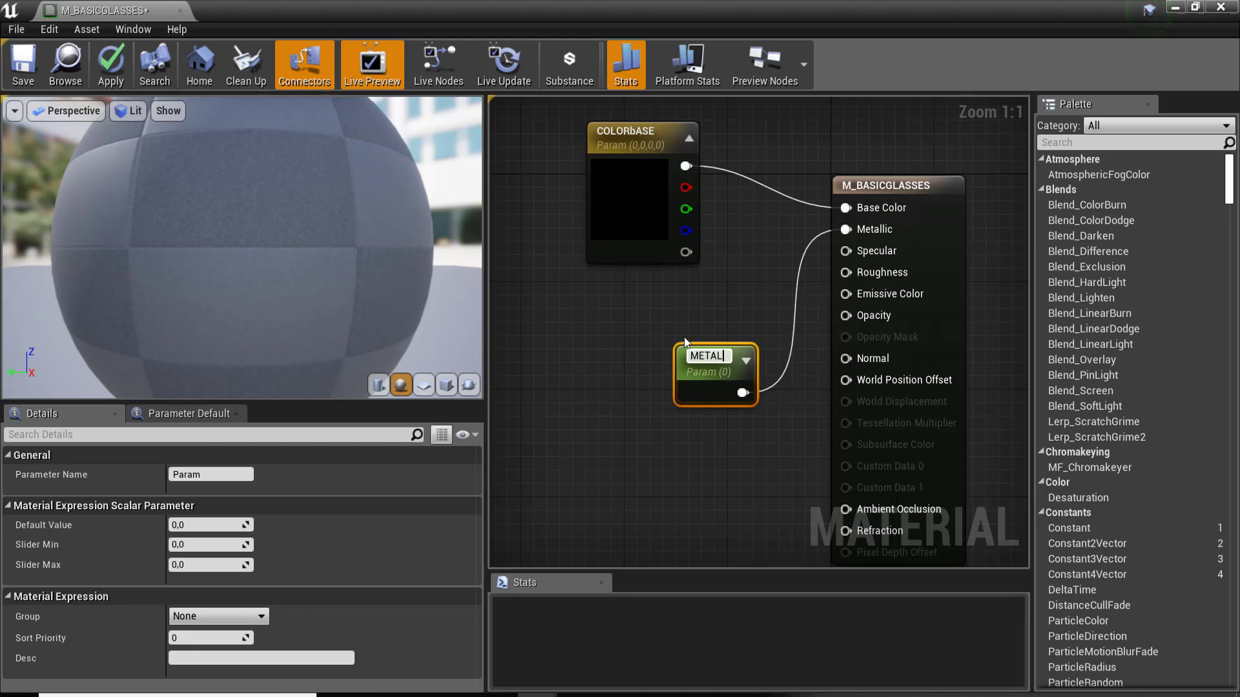
text(LIC)
key(Return)
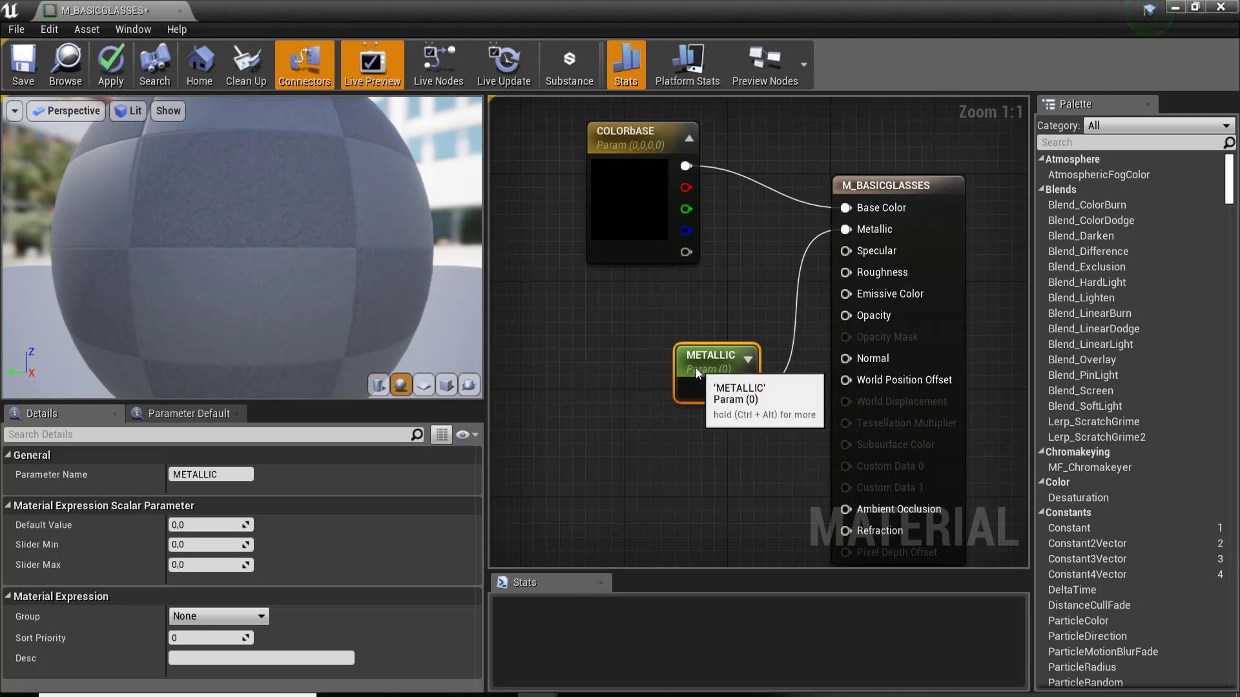
drag(707, 365, 644, 315)
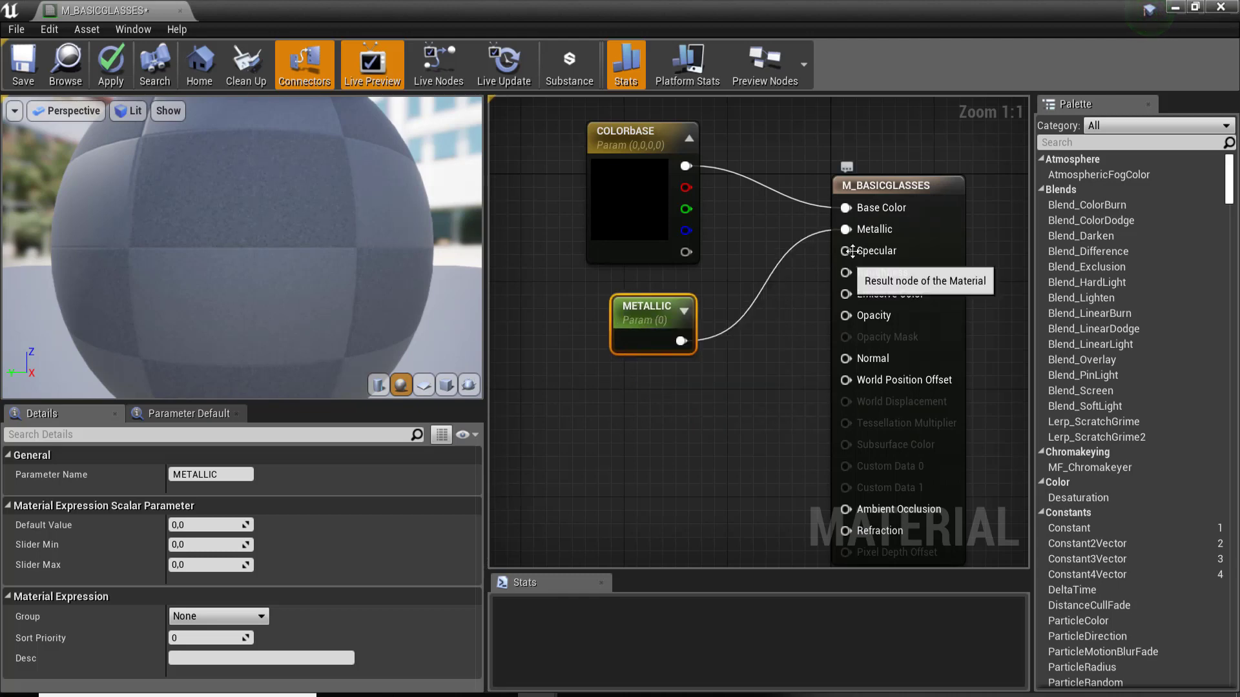
drag(845, 251, 666, 424)
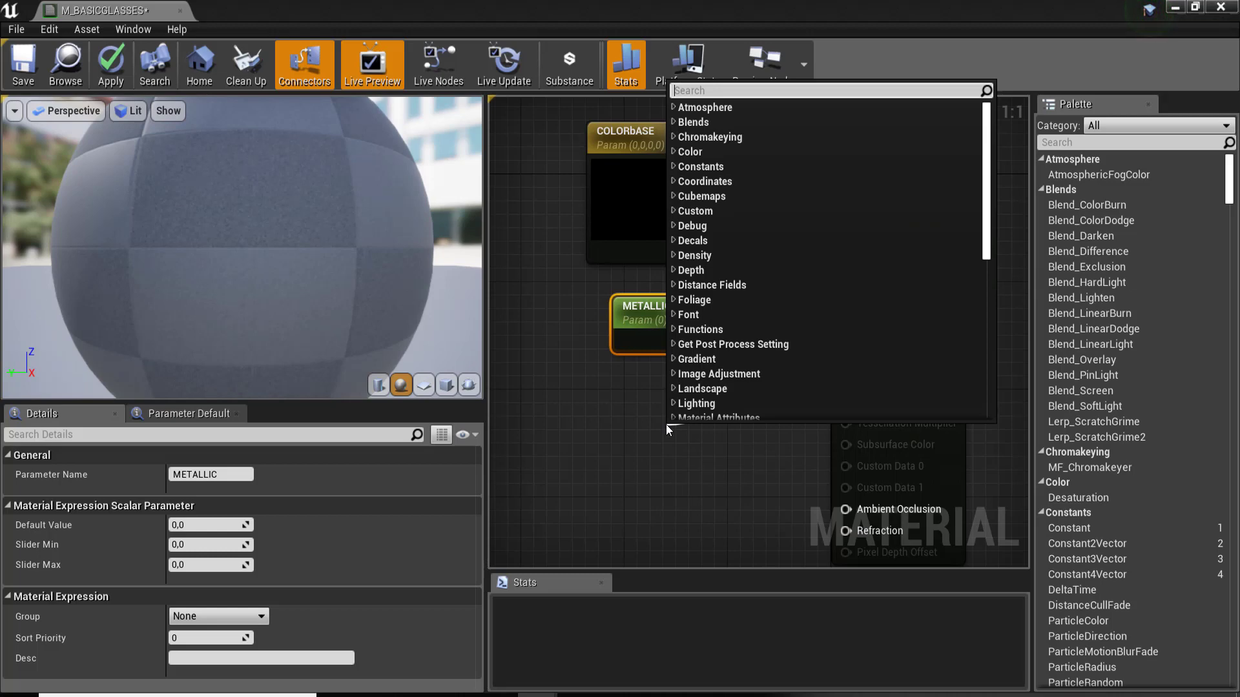
Wire a SPECULAR scalar parameter into Specular, placed under METALLIC
text(scala)
key(Return)
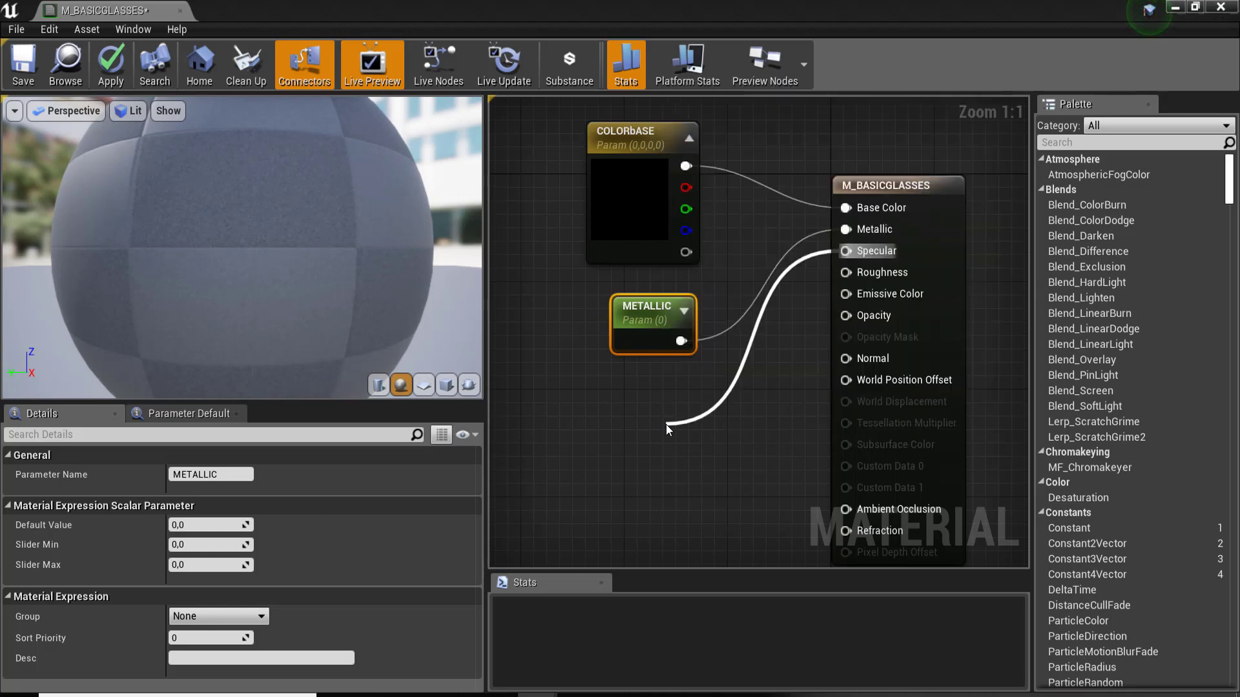
text(S)
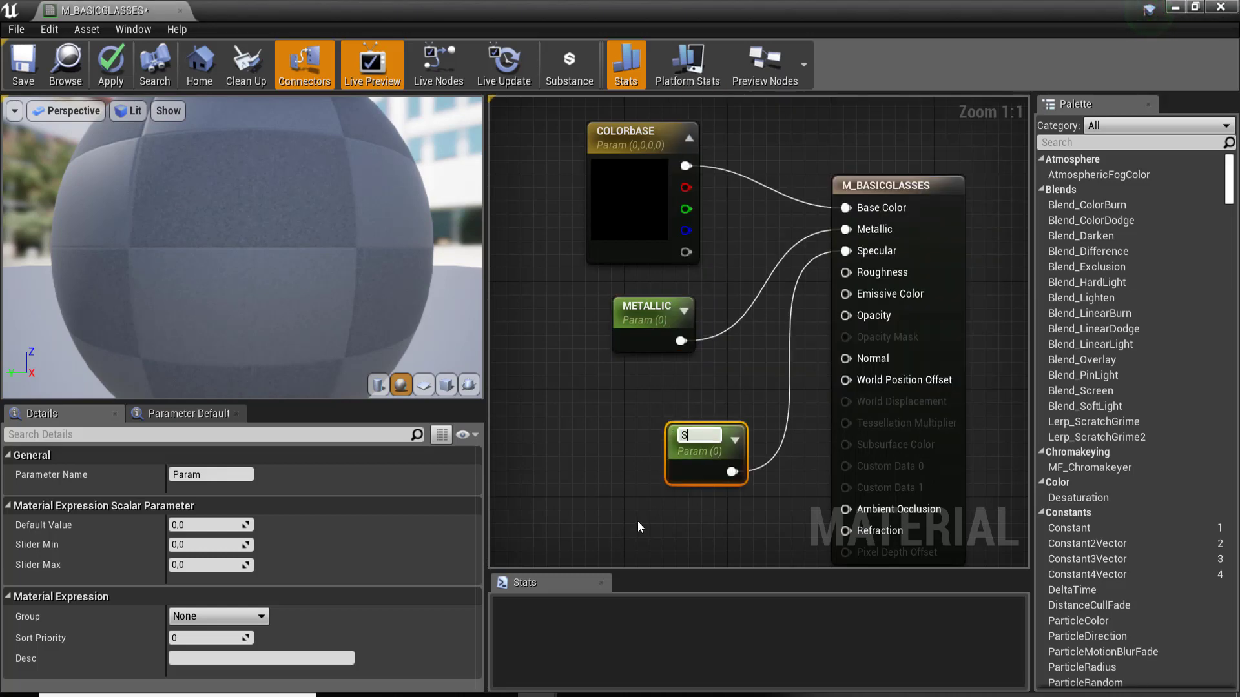
text(PECULAR)
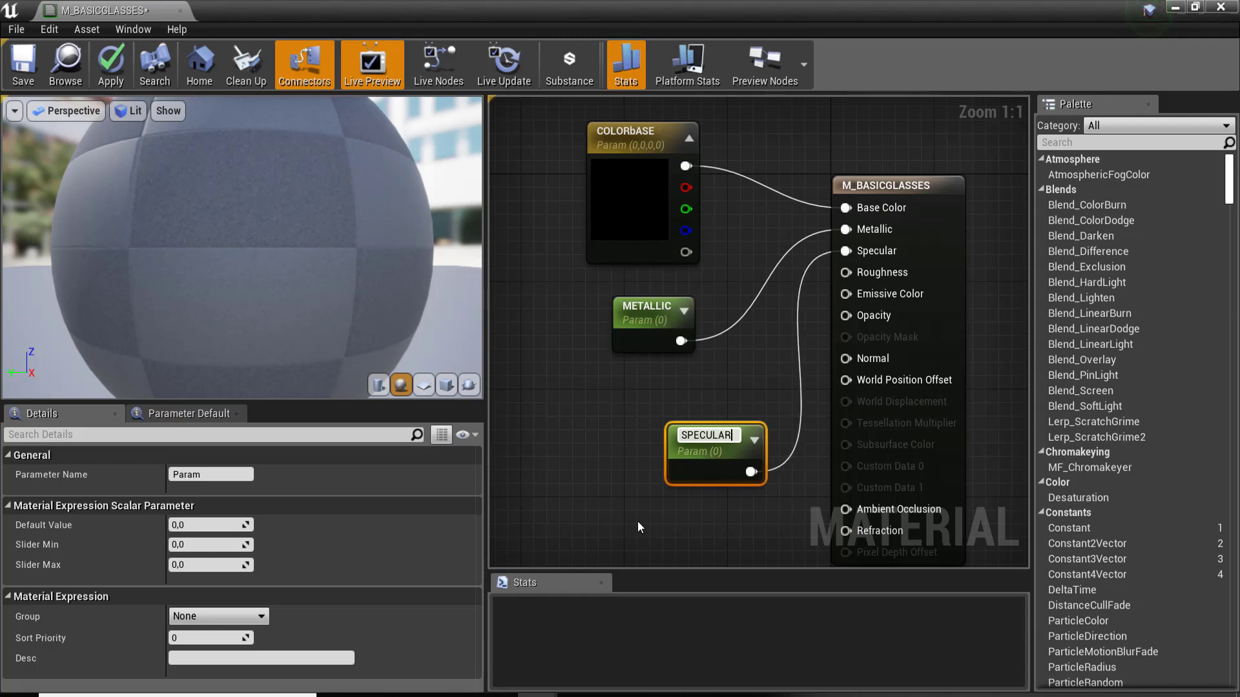
key(Return)
drag(695, 444, 638, 411)
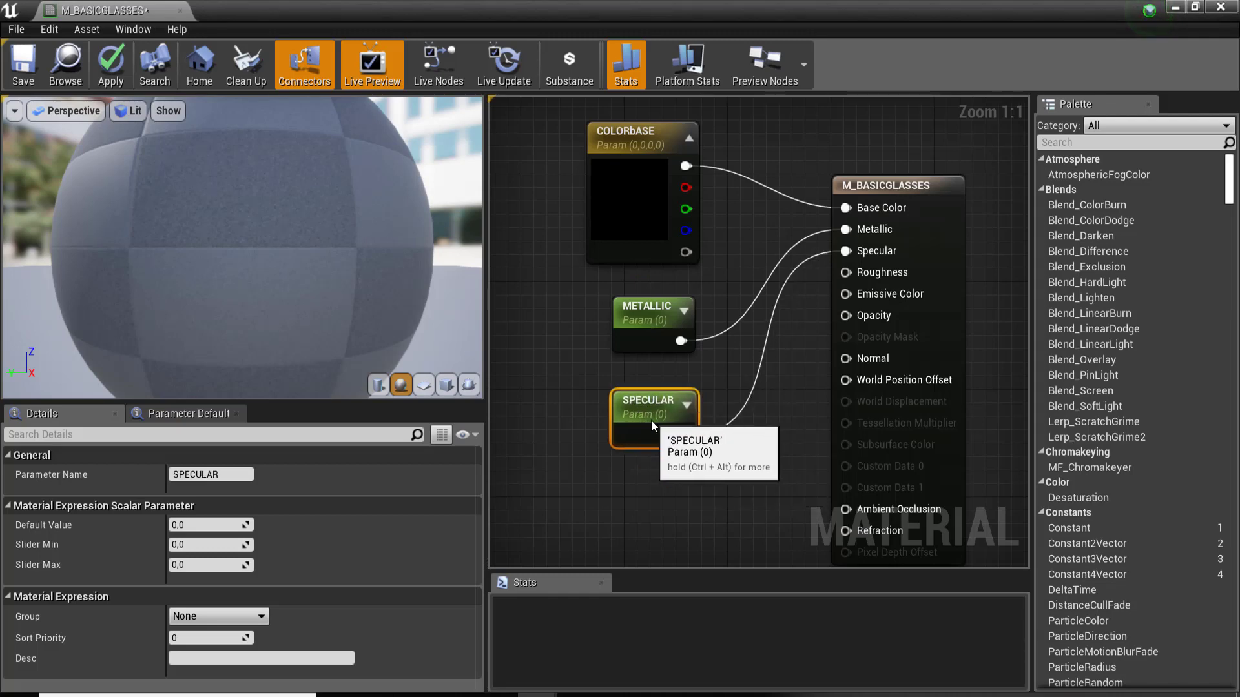
Wire a ROUGH scalar parameter into Roughness, placed under SPECULAR
drag(846, 272, 674, 497)
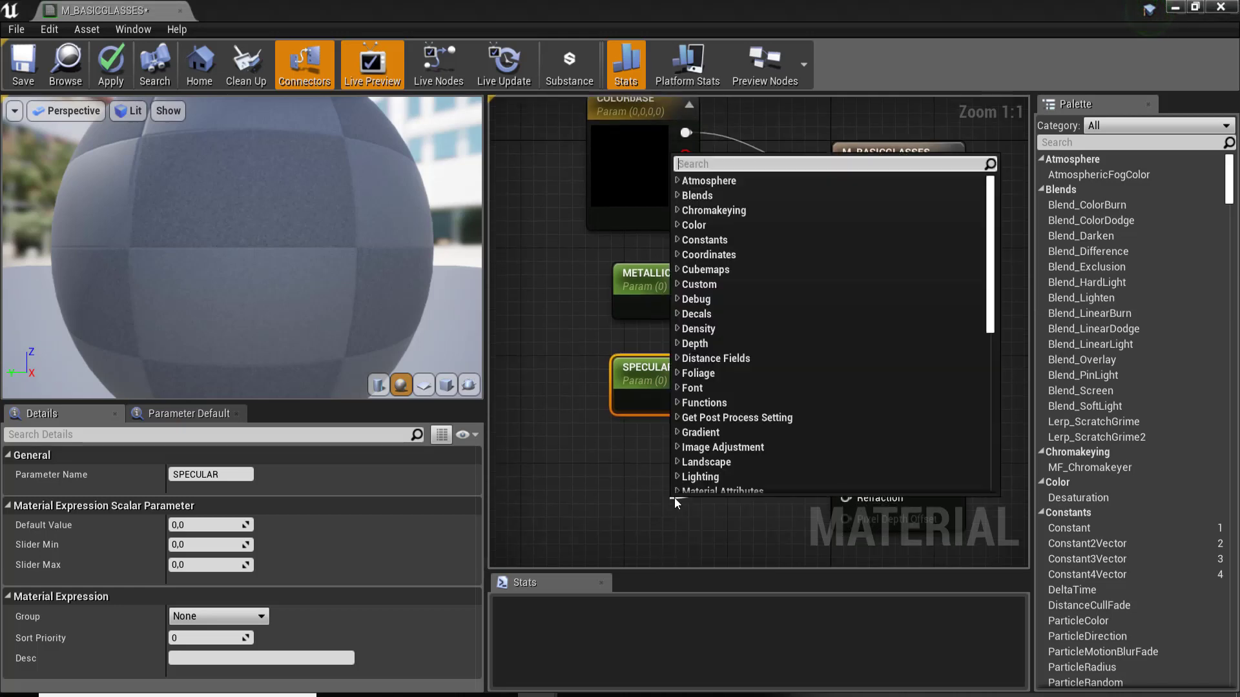
text(SCALAR)
key(Return)
text(ROU)
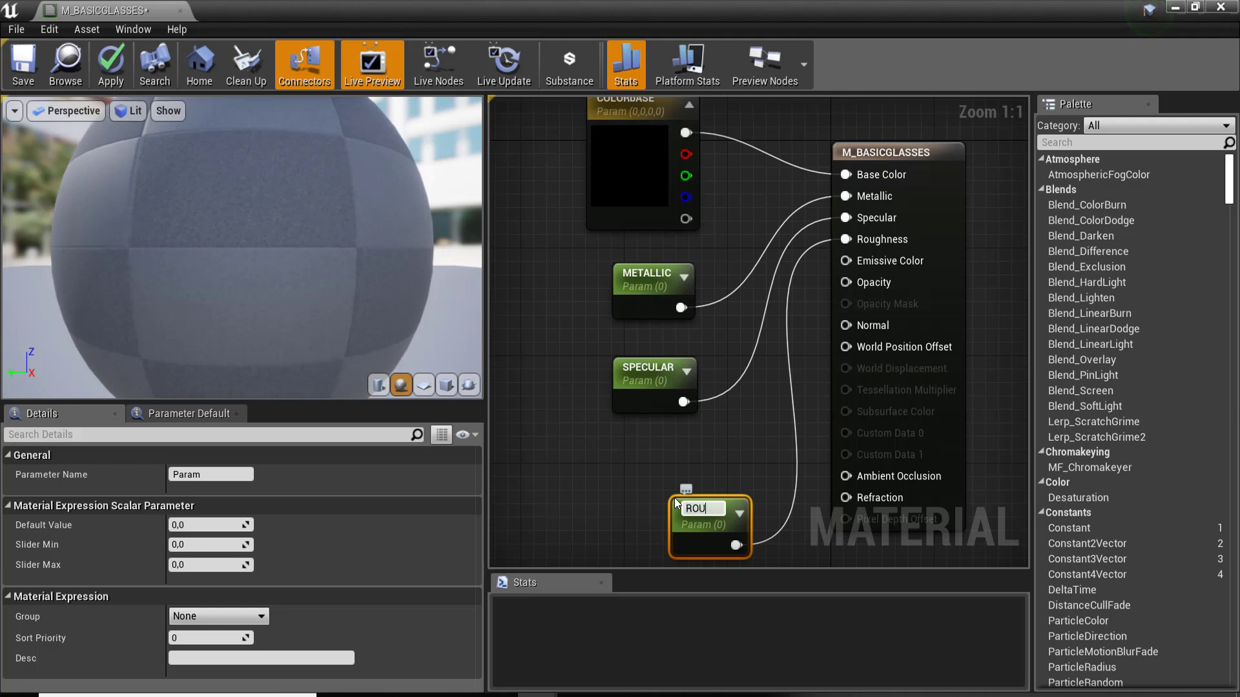
text(GH)
key(Return)
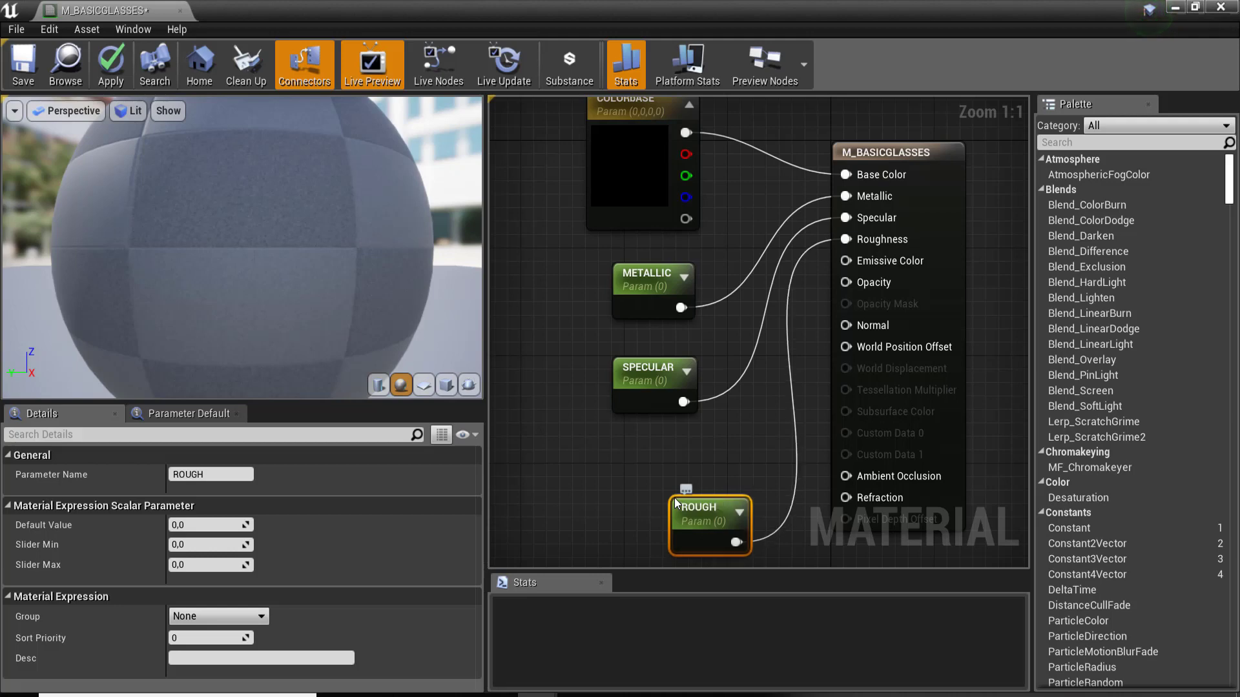
drag(676, 531, 618, 472)
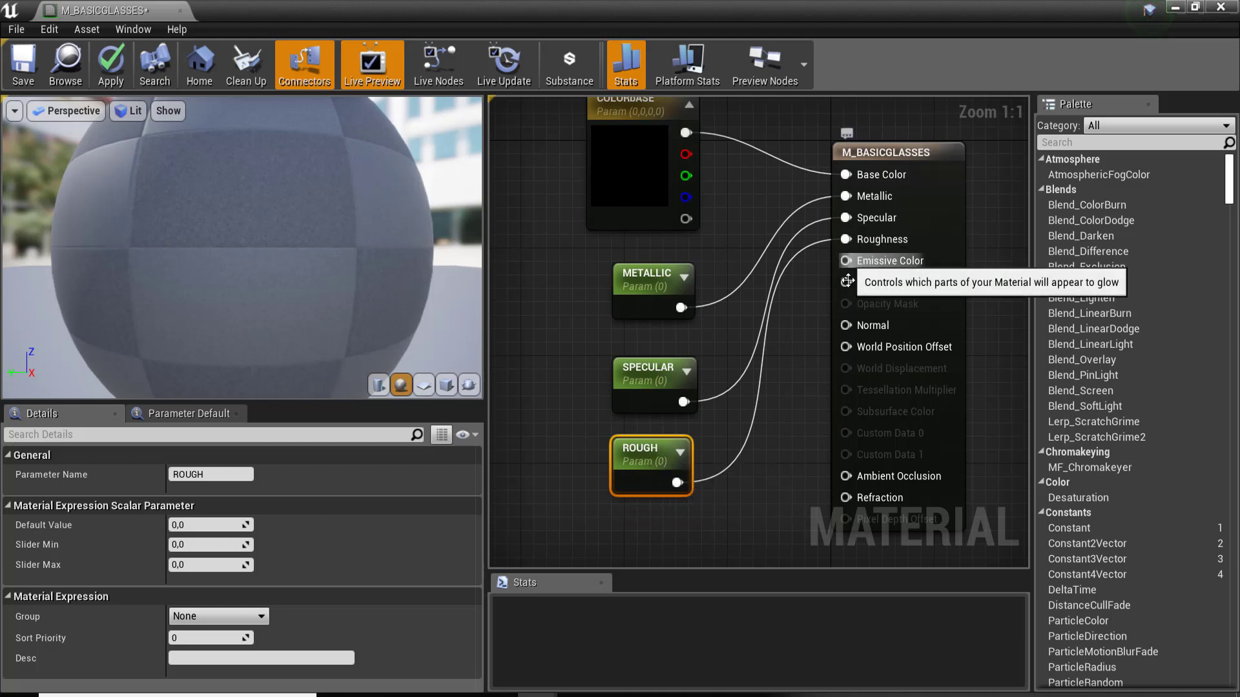
mouse_move(845, 282)
mouse_down()
mouse_move(747, 495)
mouse_move(672, 505)
mouse_up()
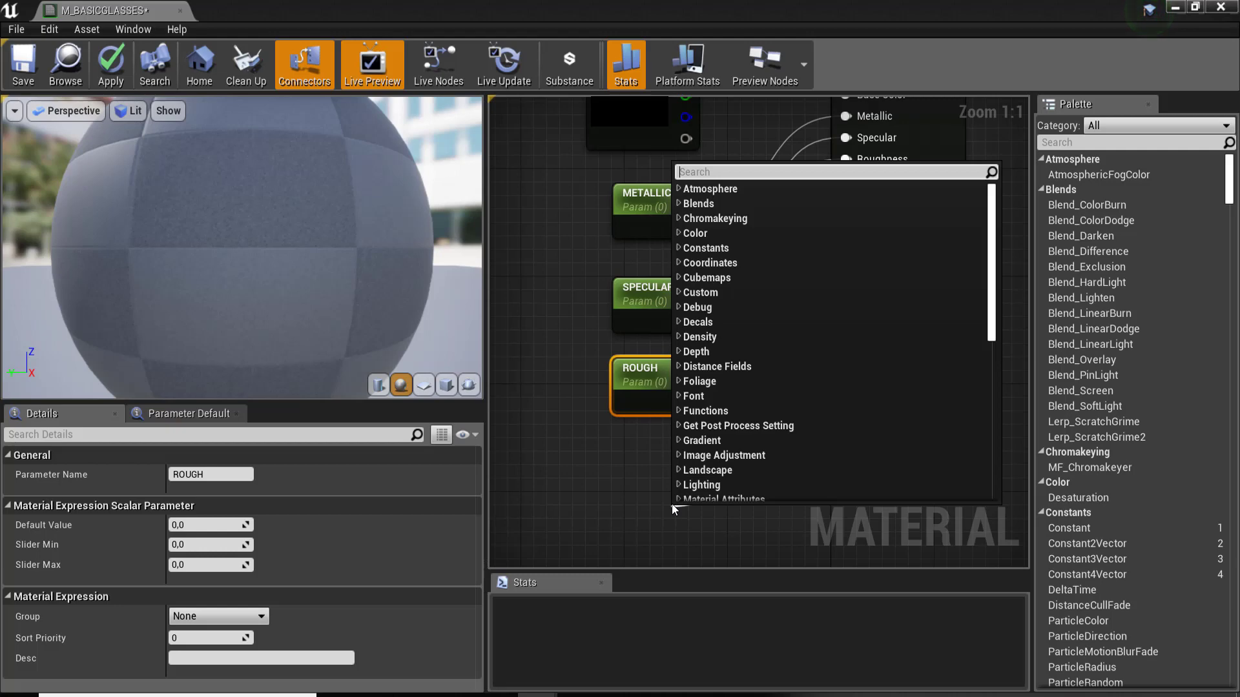
Wire an OPACITY scalar parameter into Opacity, placed under ROUGH
text(scalar)
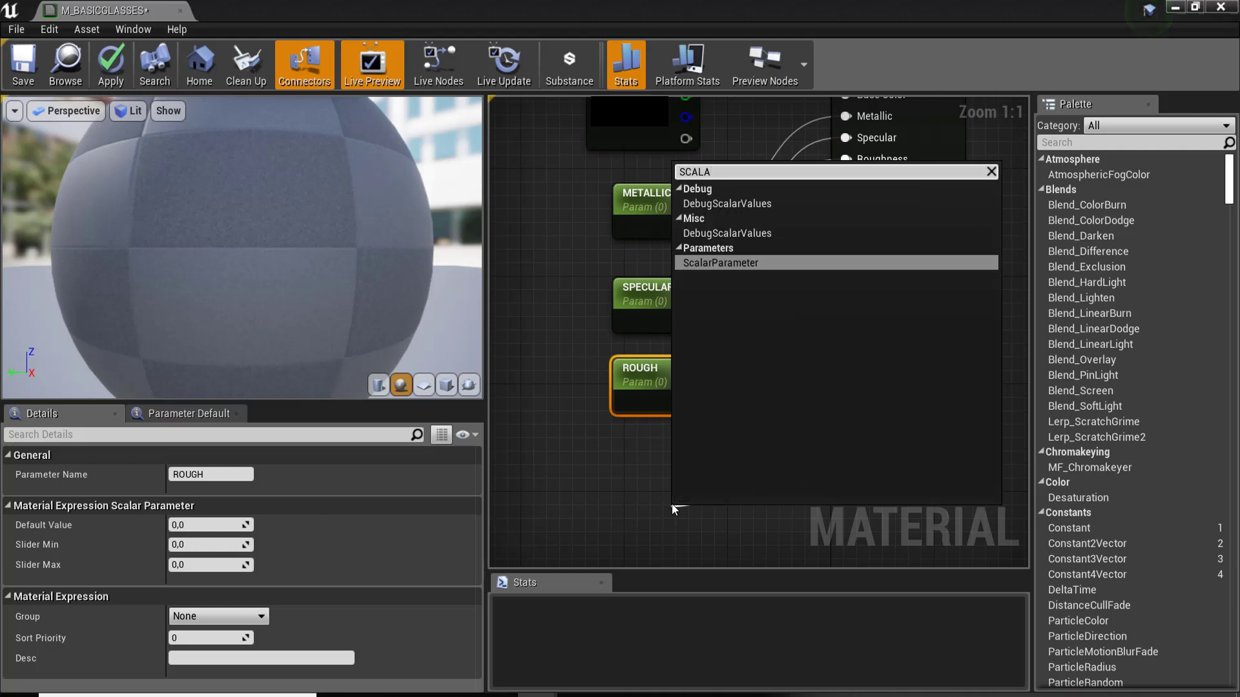
key(Return)
text(OPACI)
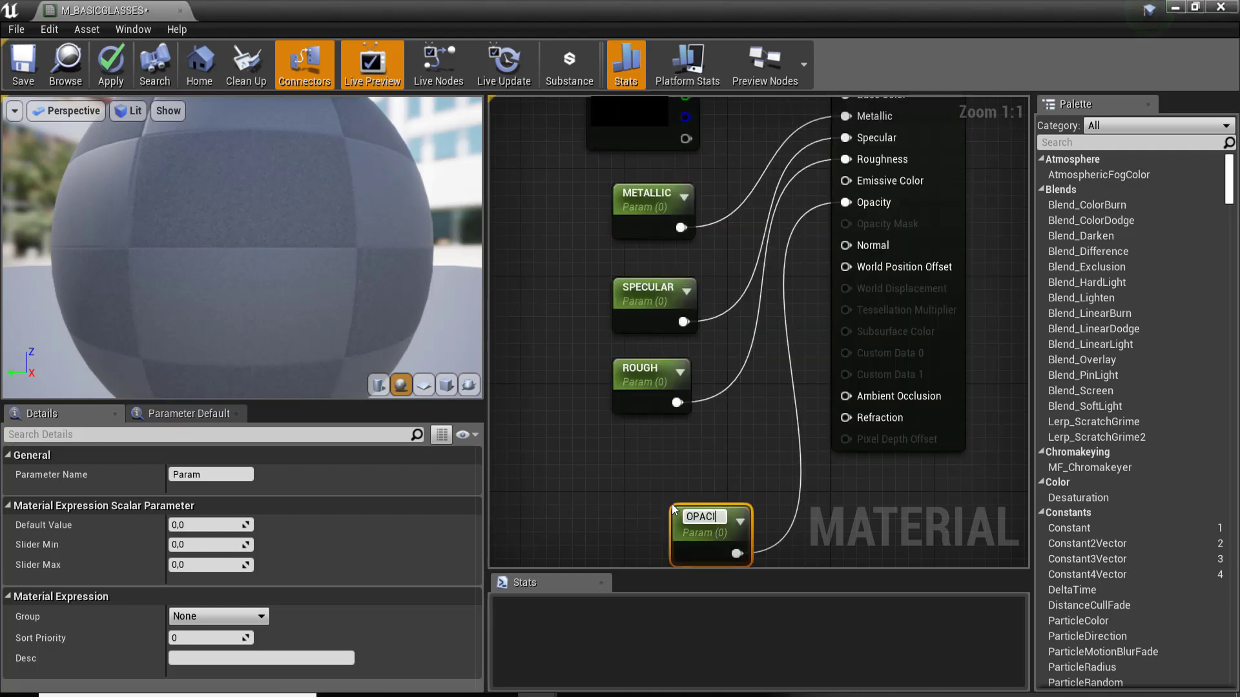
text(TY)
key(Return)
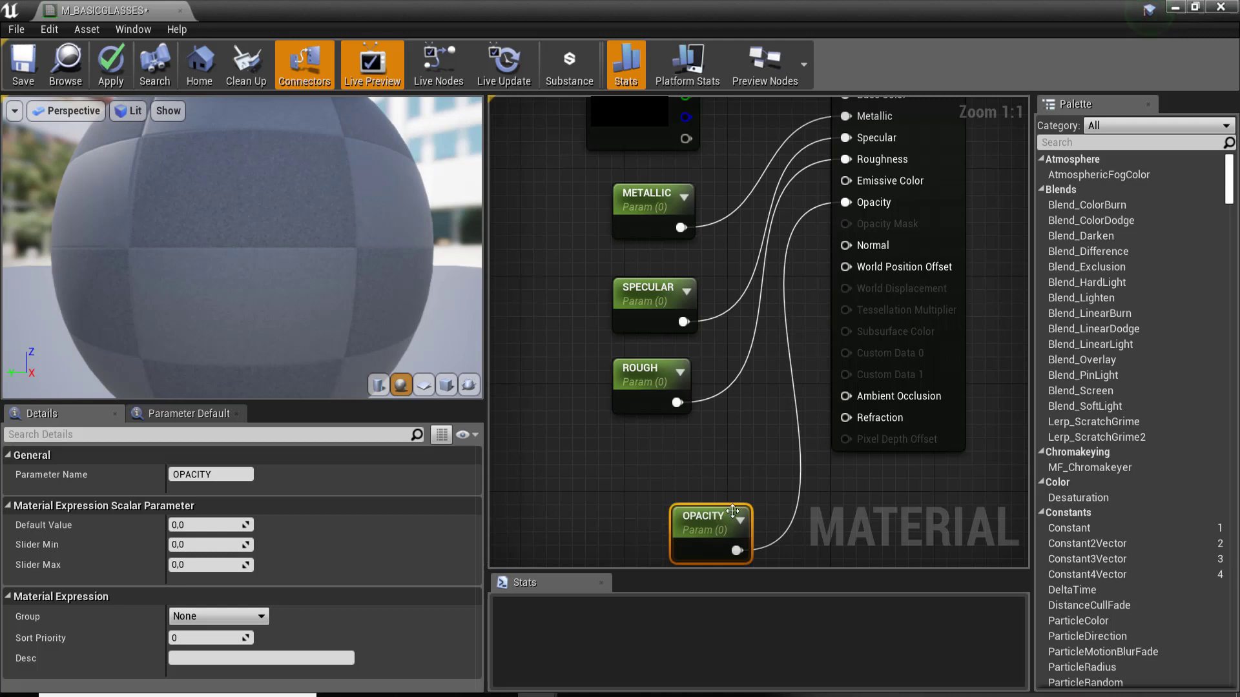
drag(733, 511, 673, 470)
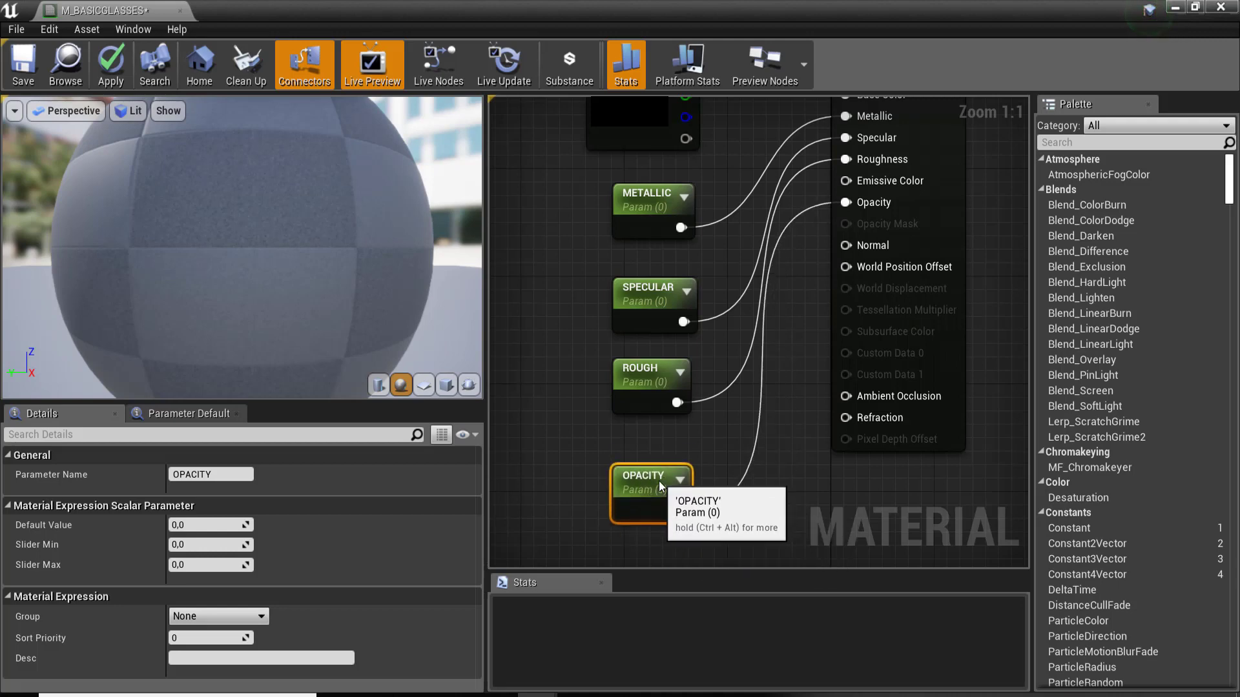
scroll(688, 303, down, 1)
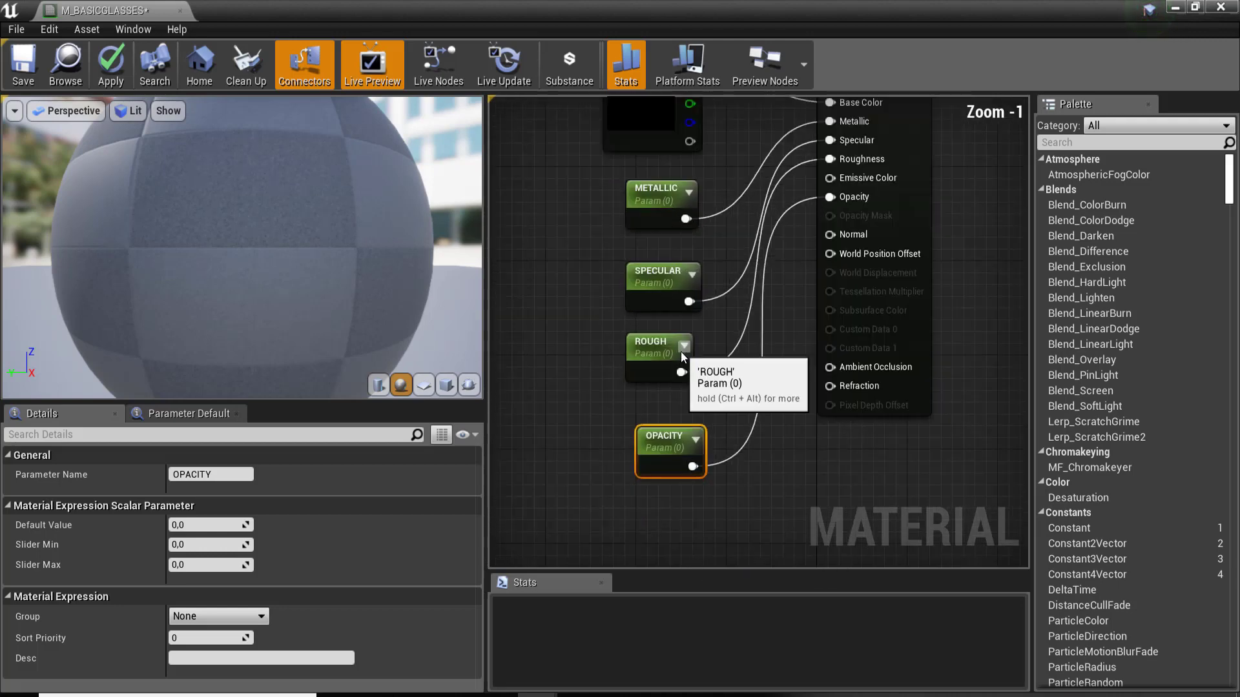
scroll(684, 358, down, 1)
scroll(740, 437, up, 1)
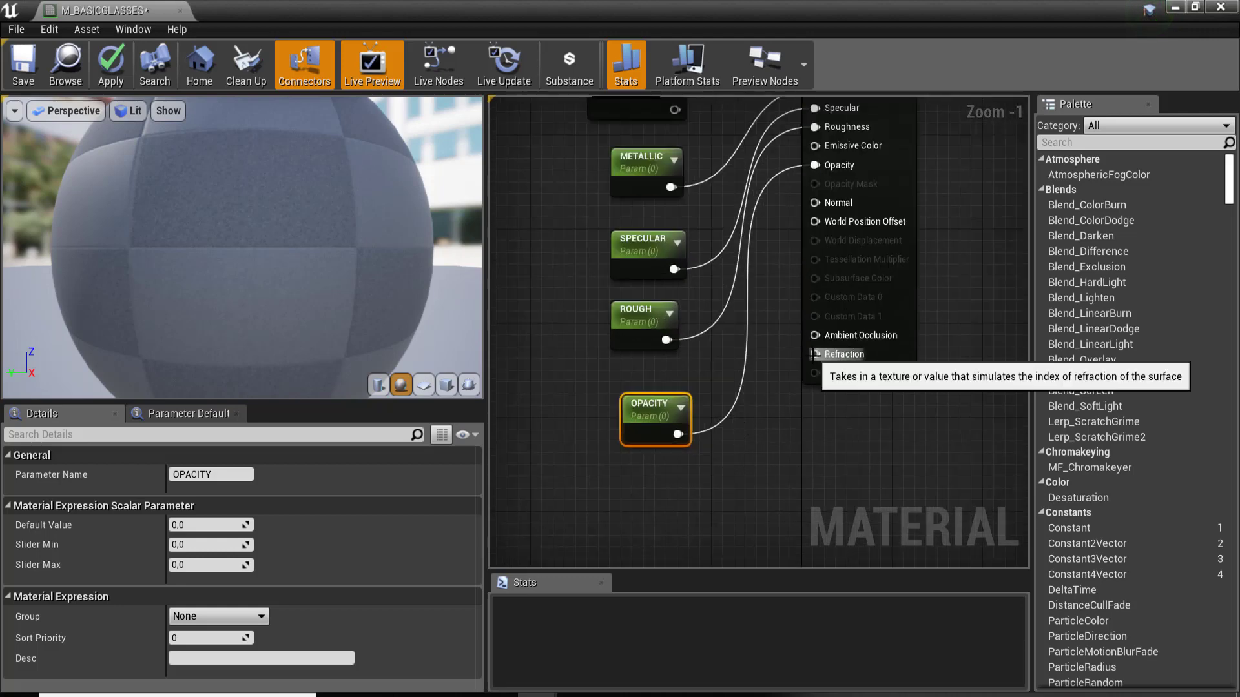
Wire a REFRACT scalar parameter into Refraction and move it near the other parameters
drag(825, 349, 665, 504)
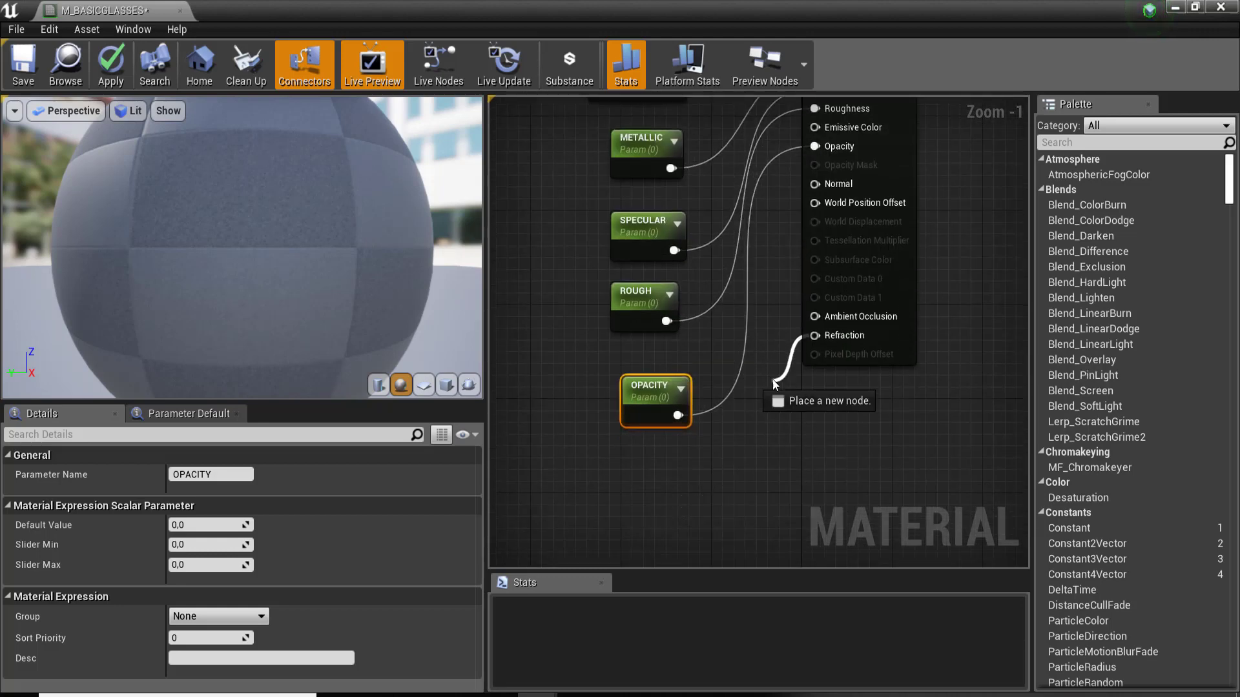
drag(666, 504, 656, 529)
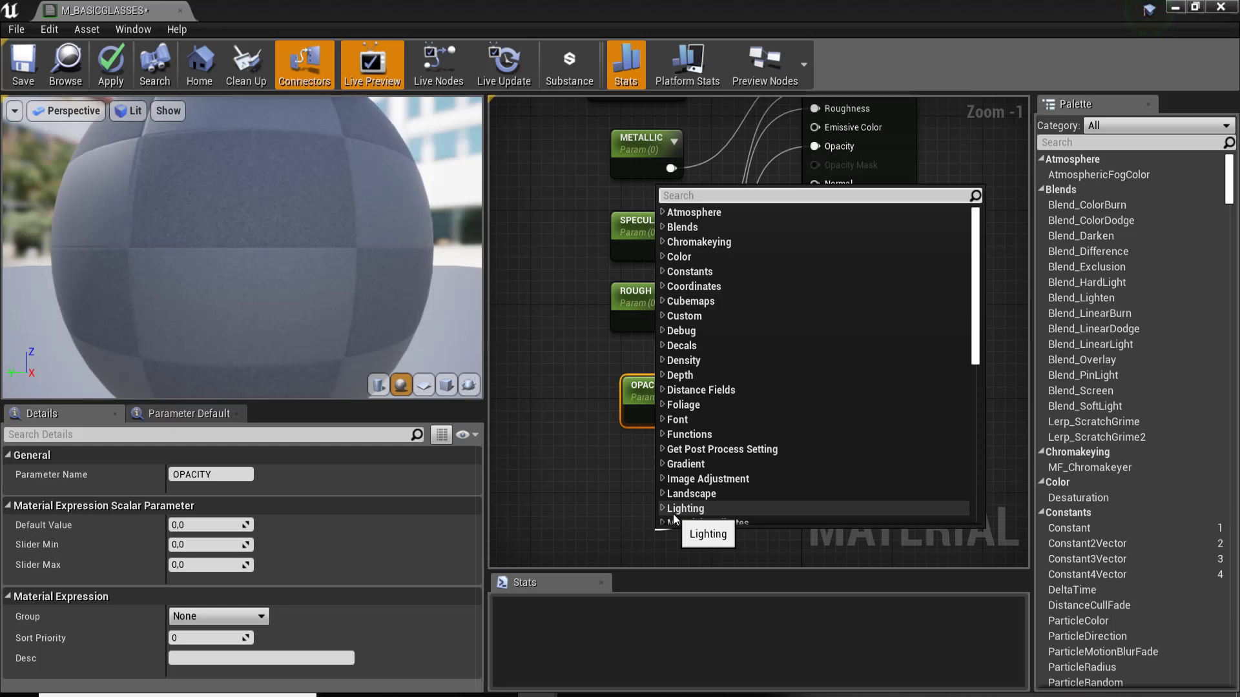
text(SCALAR)
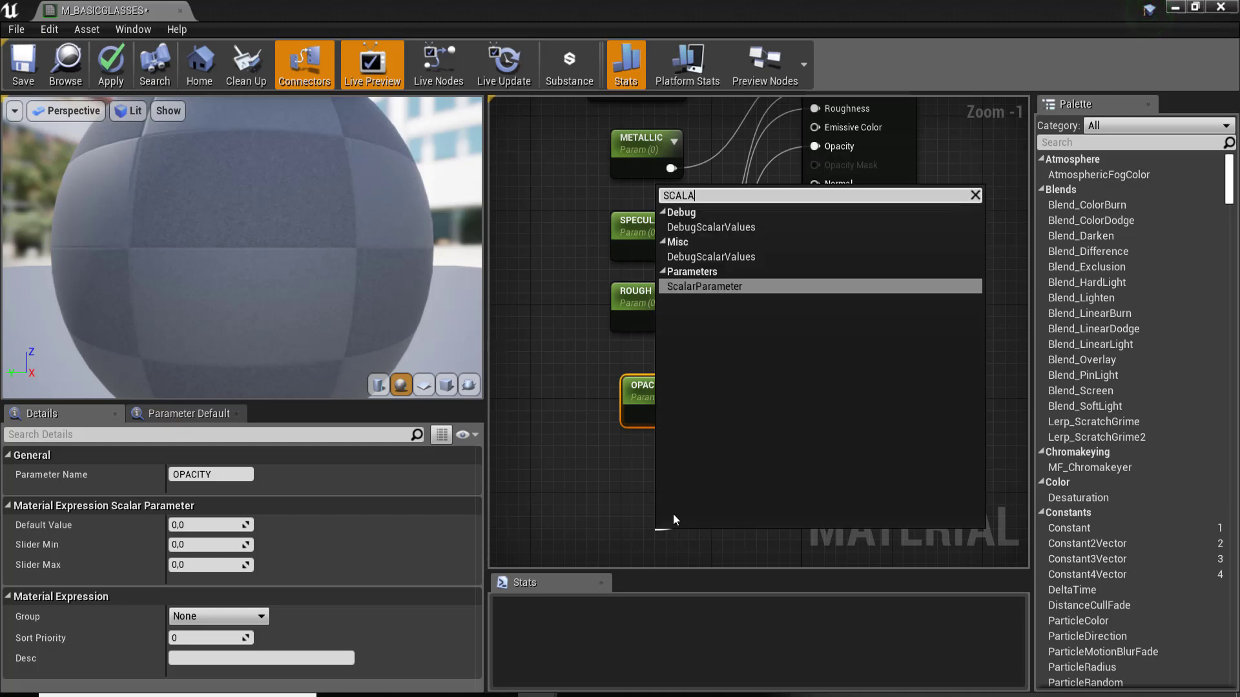
key(Return)
text(REFR)
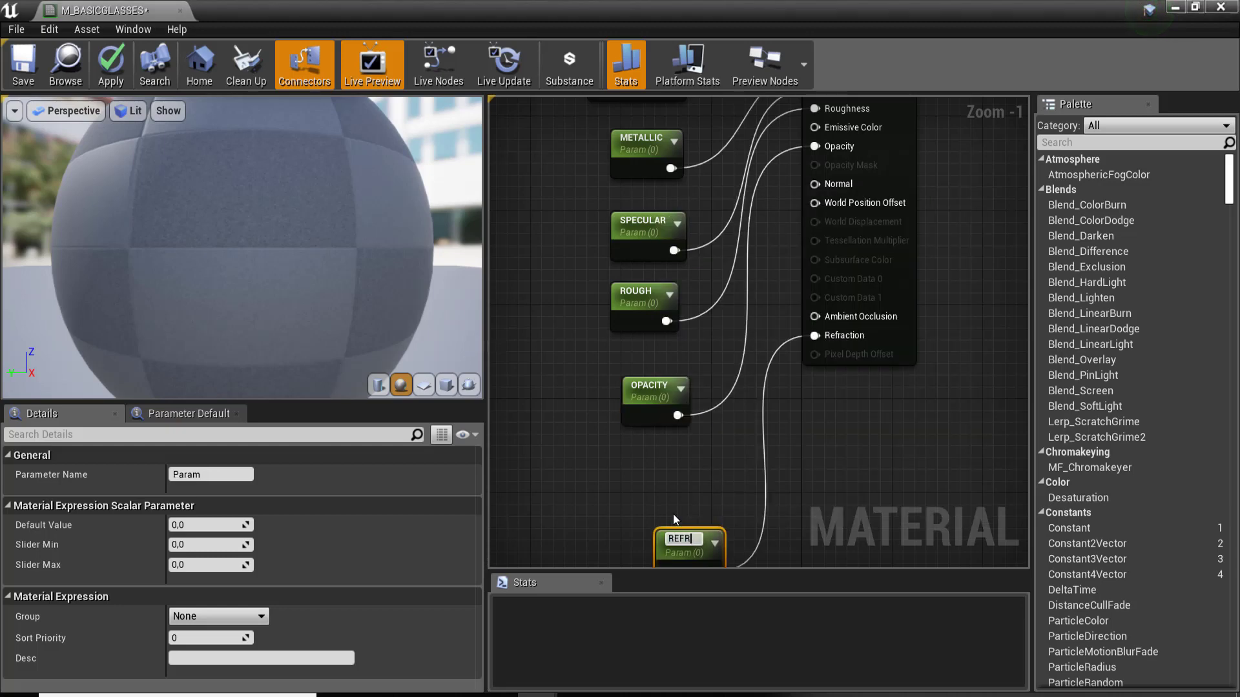
text(ACT)
key(Return)
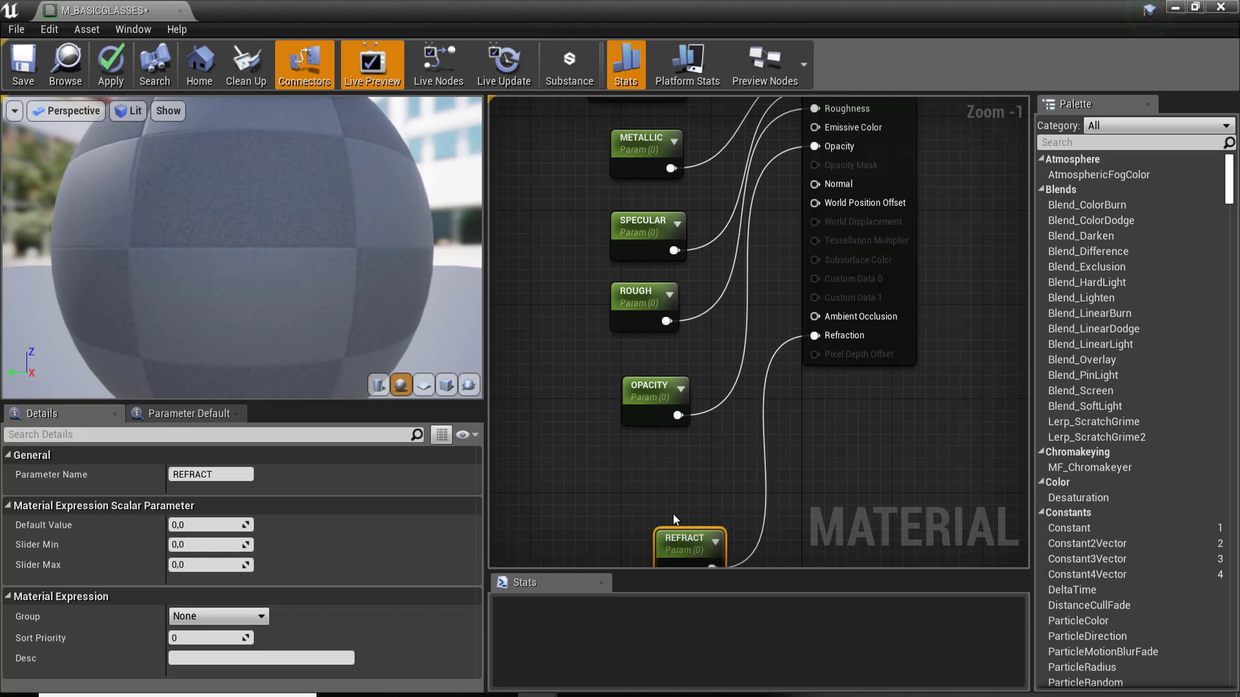
drag(659, 533, 629, 490)
scroll(645, 471, down, 1)
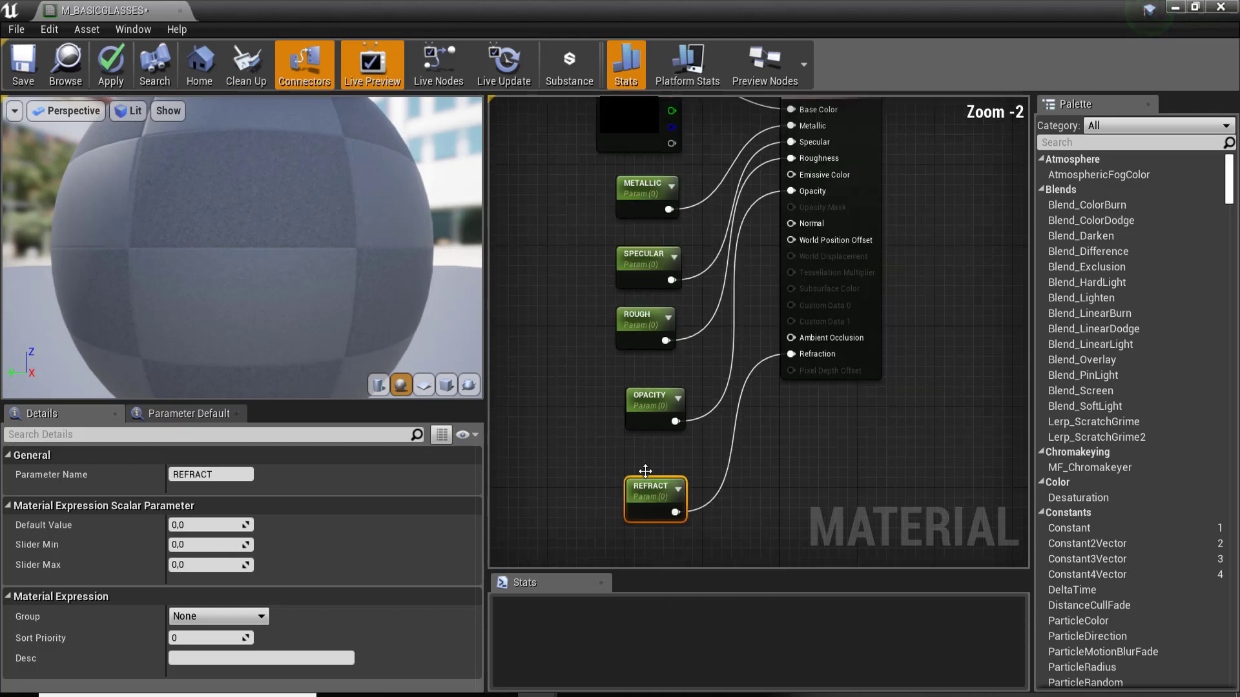
scroll(645, 471, down, 2)
scroll(626, 385, up, 3)
scroll(687, 314, up, 1)
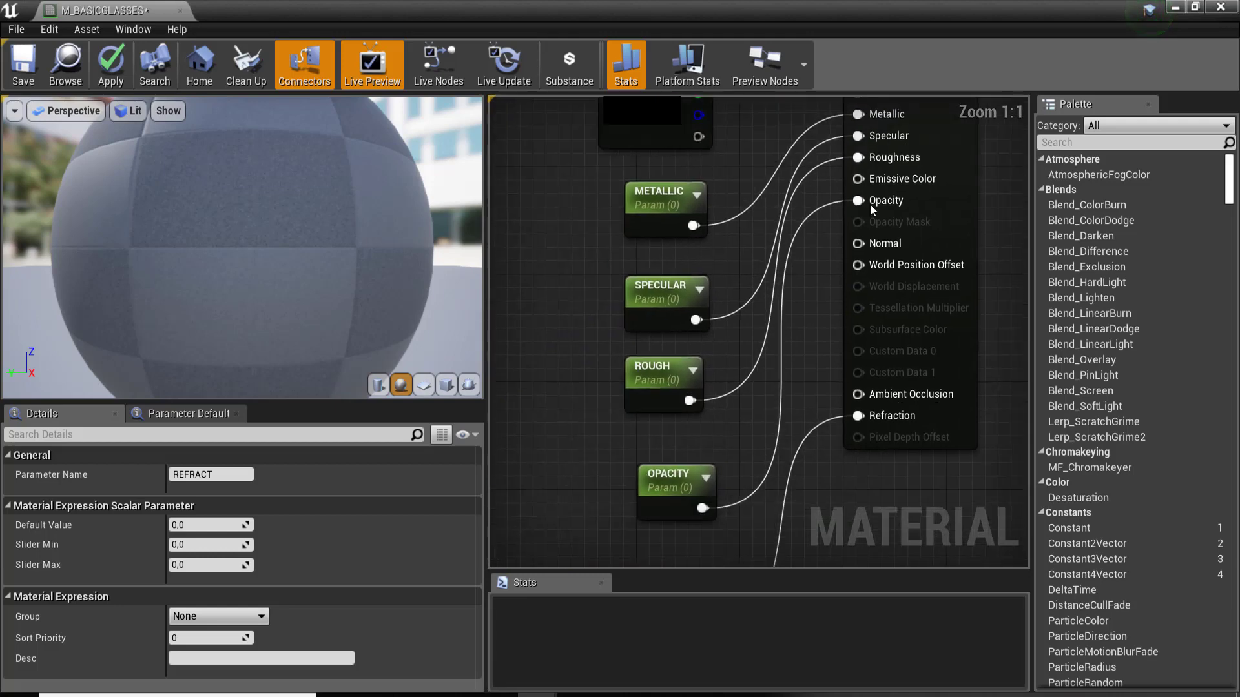
drag(858, 179, 523, 296)
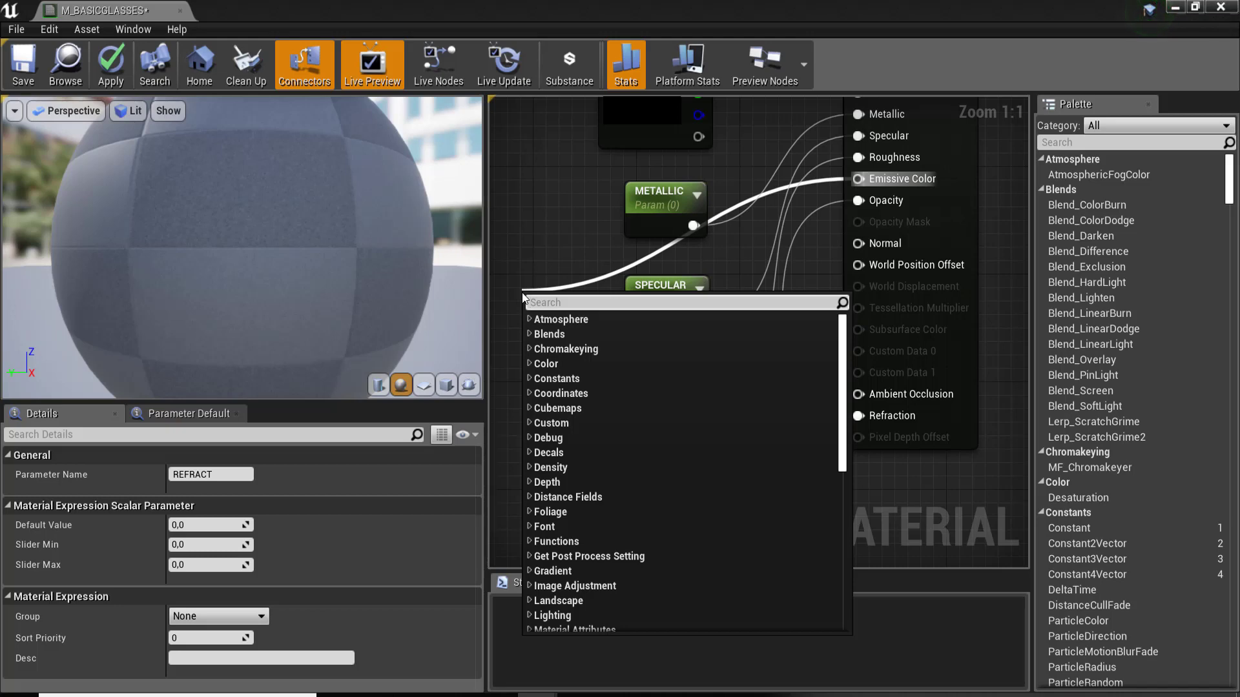
Wire an EMISSIVE scalar parameter into Emissive Color and move it to the left
text(SCALAR)
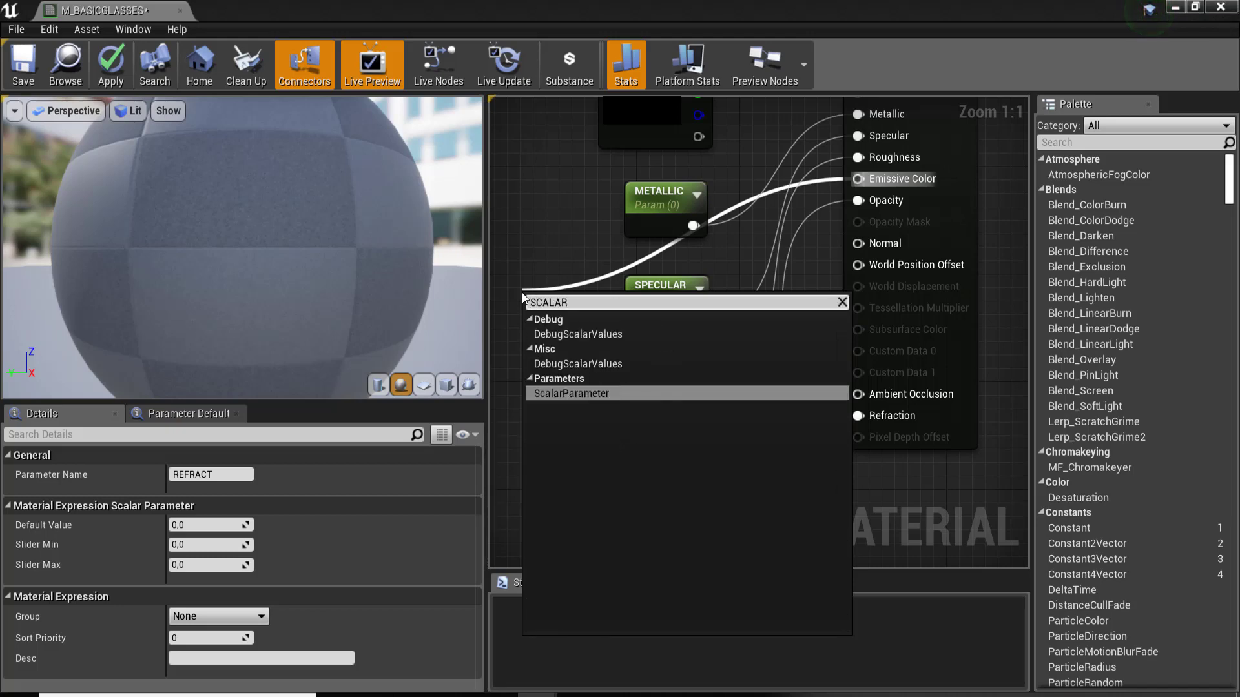
key(Return)
text(EM)
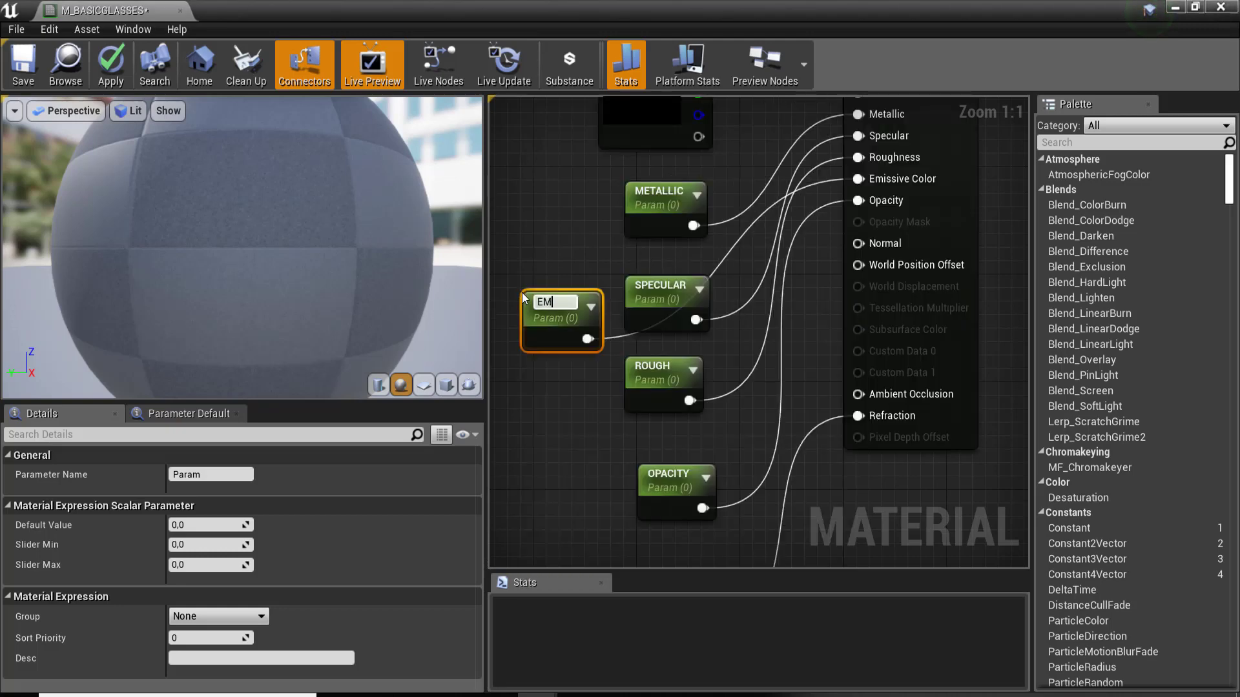
text(ISSIVE)
key(Return)
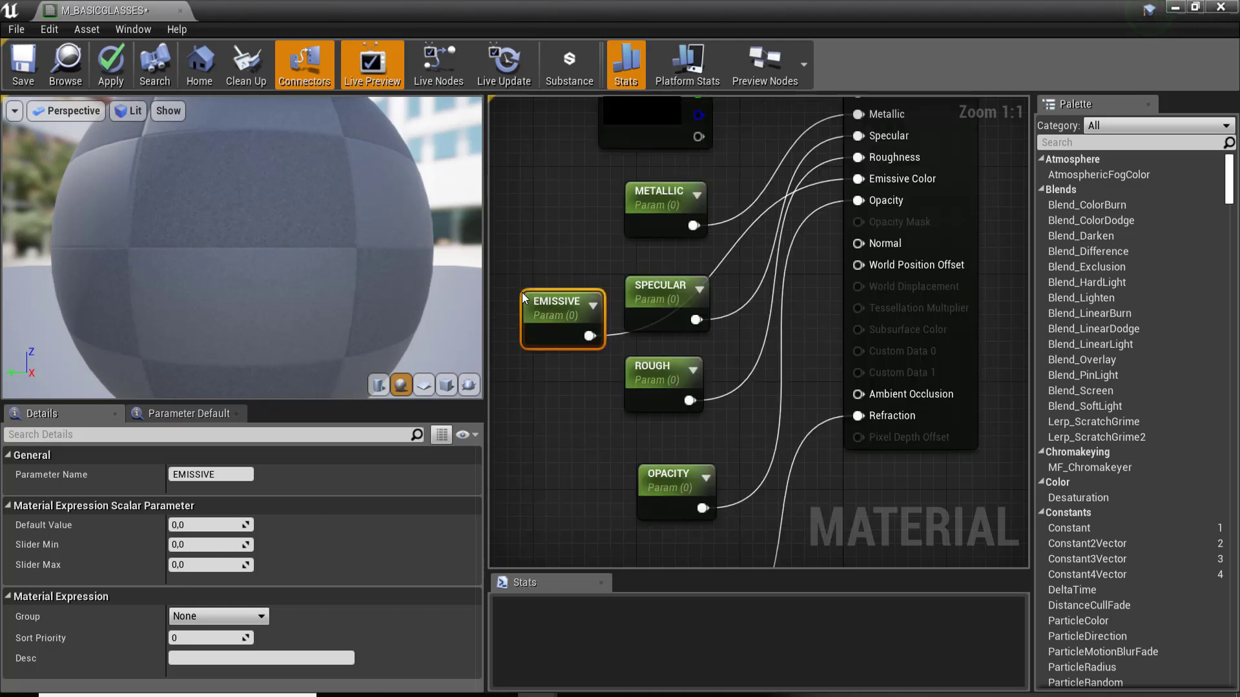
drag(567, 313, 695, 258)
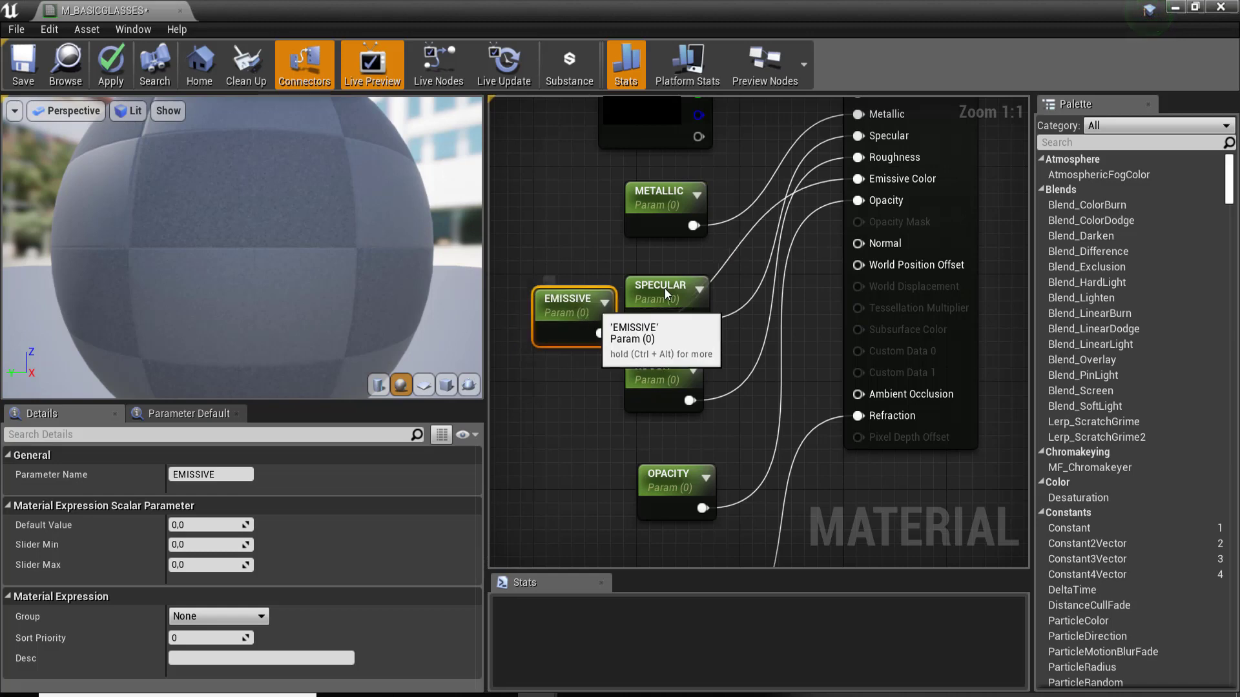
right_drag(576, 367, 605, 538)
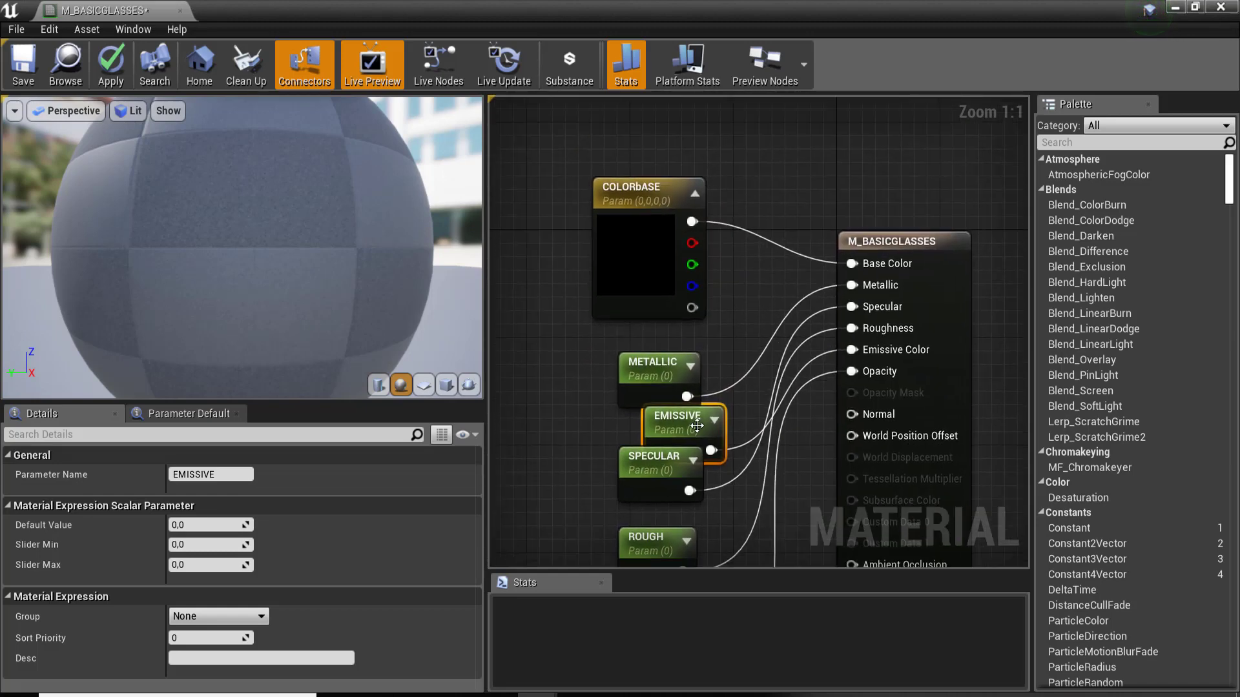
drag(705, 436, 508, 450)
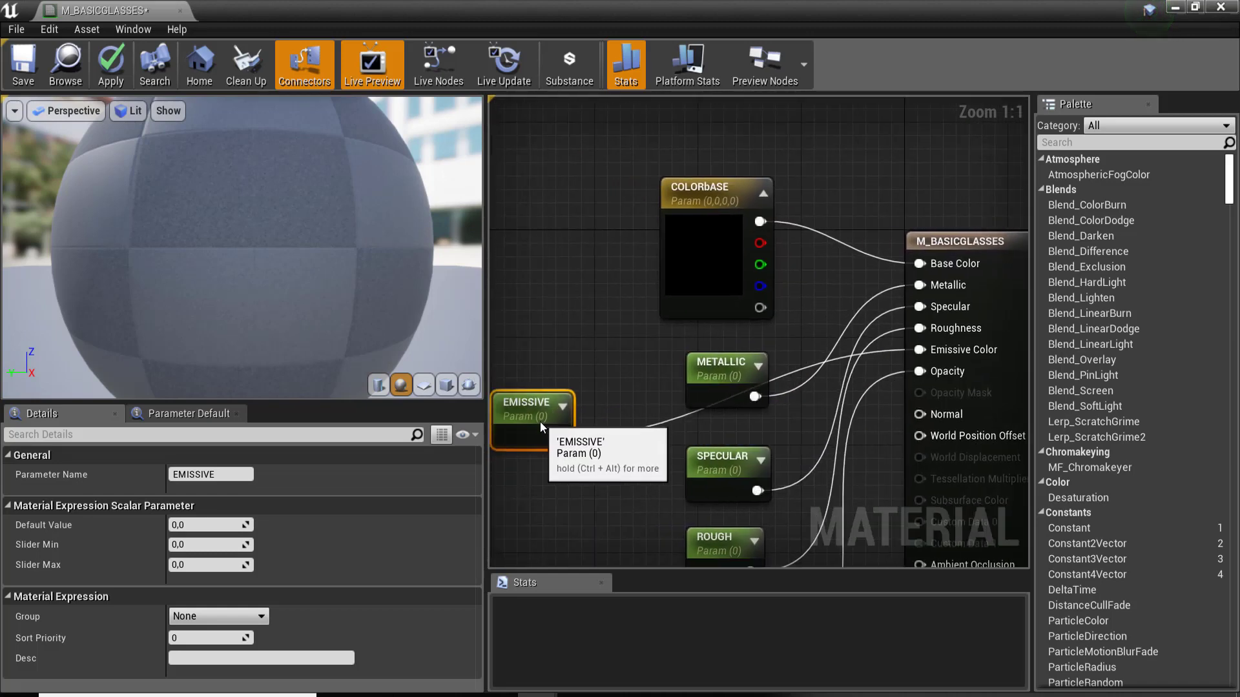
scroll(540, 421, down, 2)
Stack COLORBASE, METALLIC and SPECULAR in a column at the top
drag(688, 249, 714, 99)
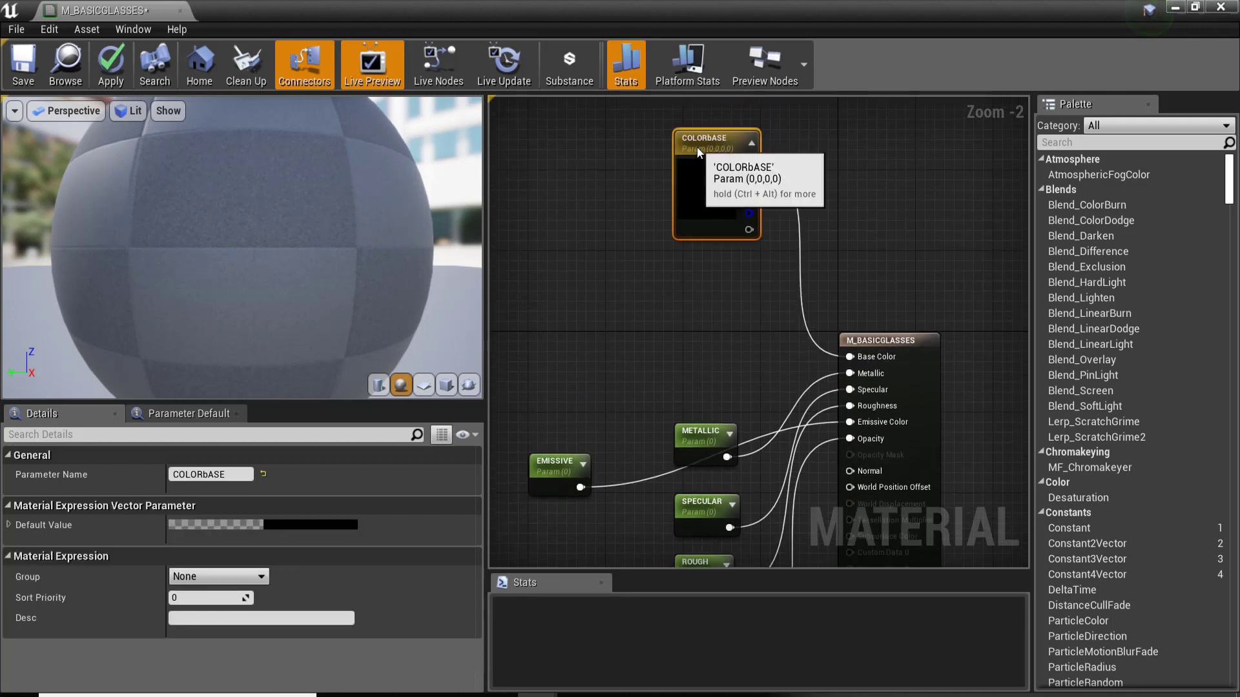
click(684, 430)
drag(689, 439, 679, 318)
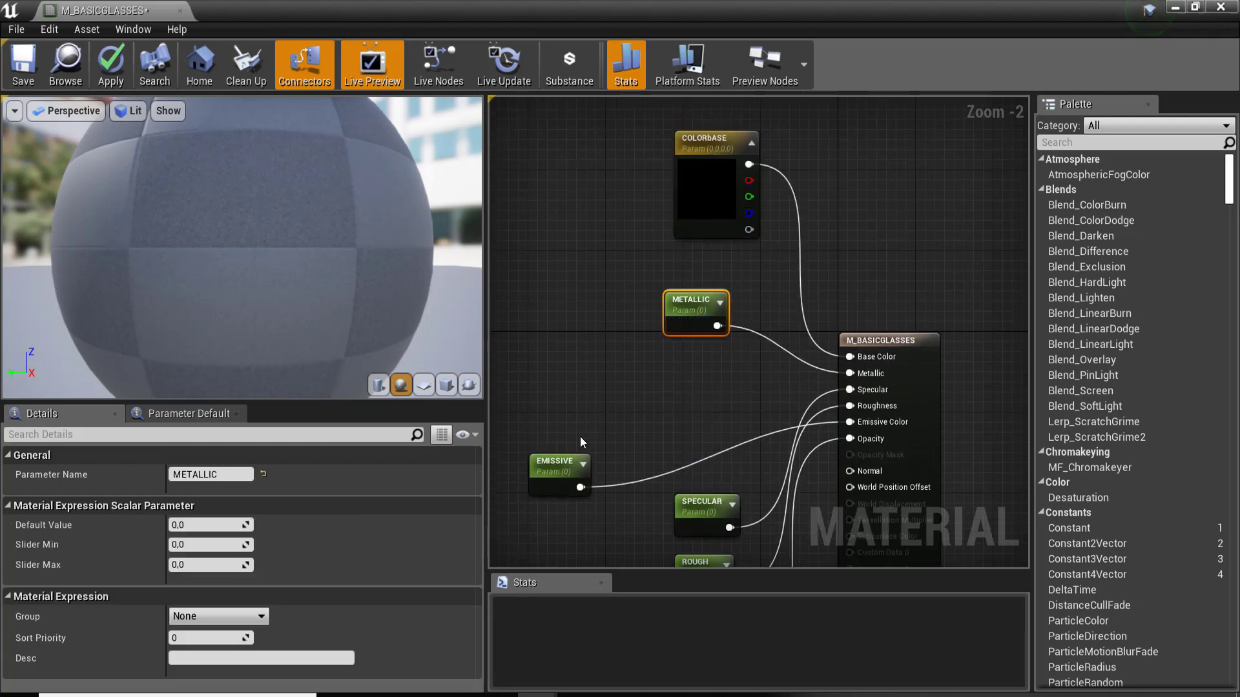
drag(701, 504, 692, 382)
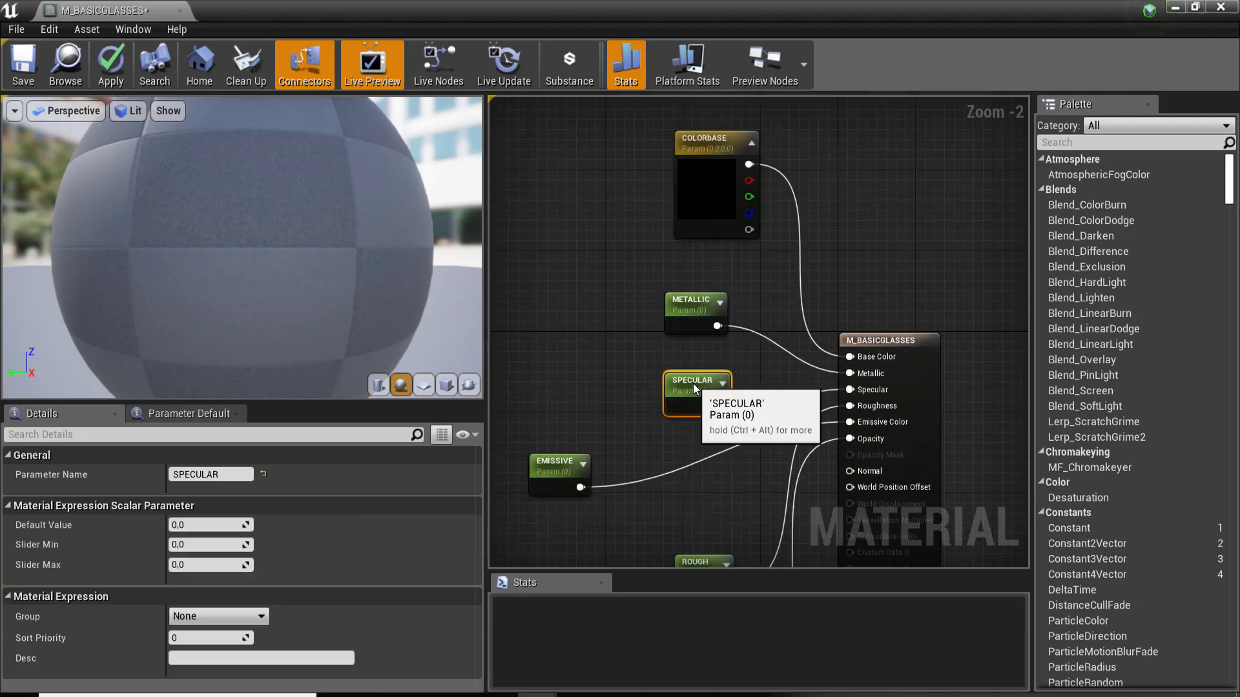
ctrl+click(678, 304)
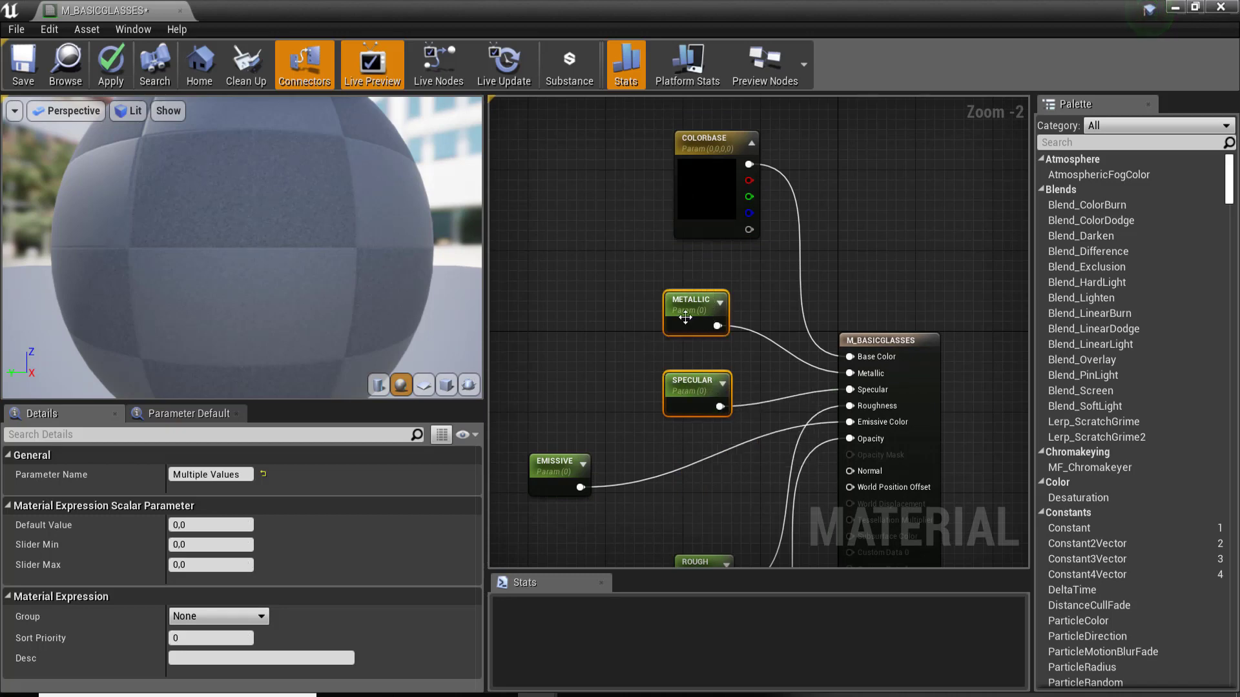
Stack ROUGH, EMISSIVE and OPACITY below them and marquee-select the whole column
right_drag(683, 446, 698, 329)
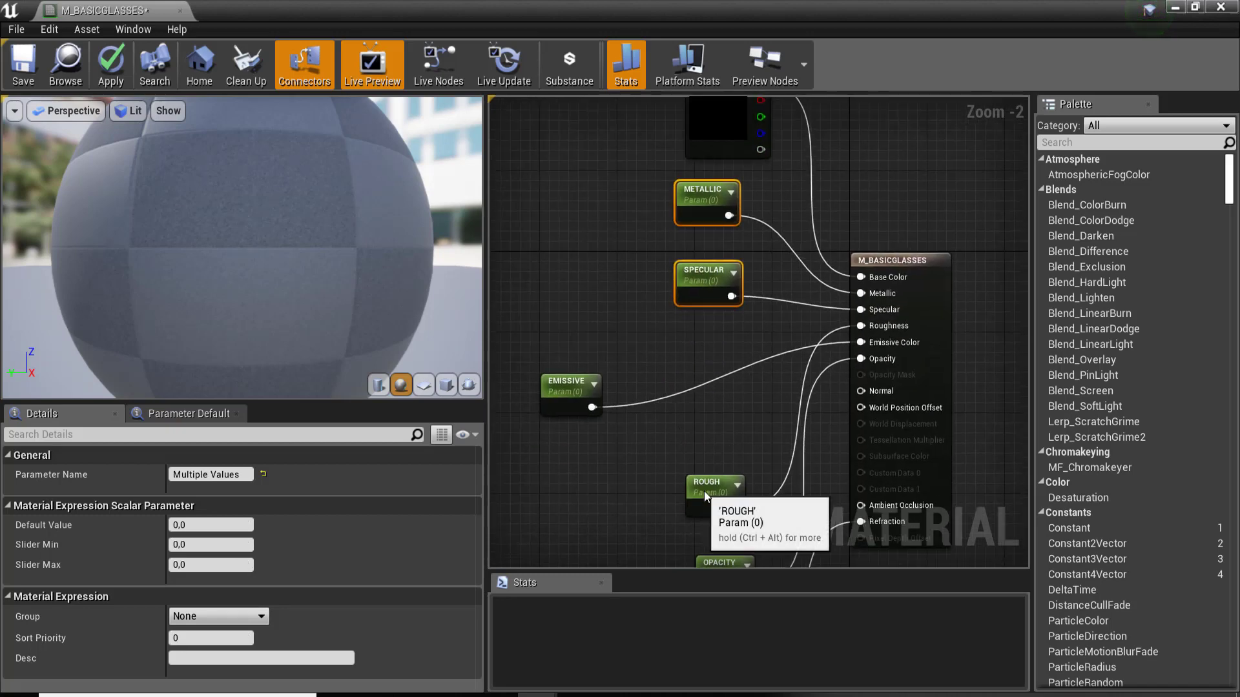
mouse_move(704, 491)
mouse_down()
mouse_move(696, 343)
mouse_move(707, 343)
mouse_up()
drag(562, 392, 697, 422)
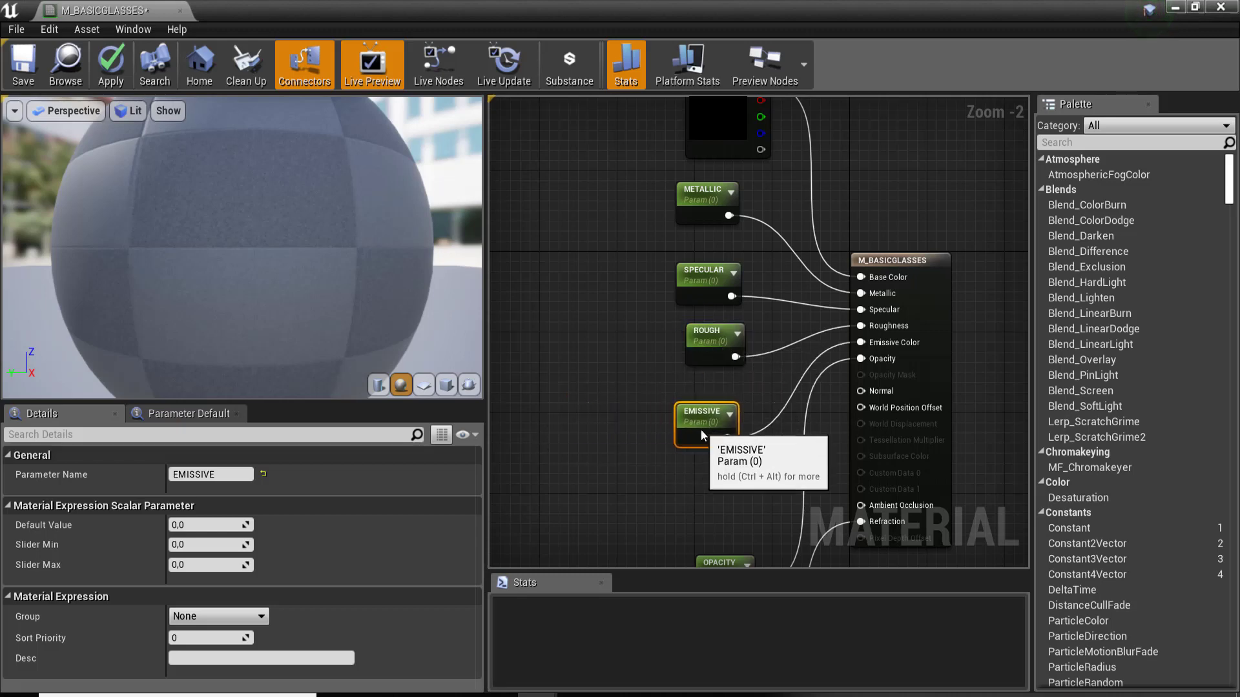
right_drag(717, 565, 754, 502)
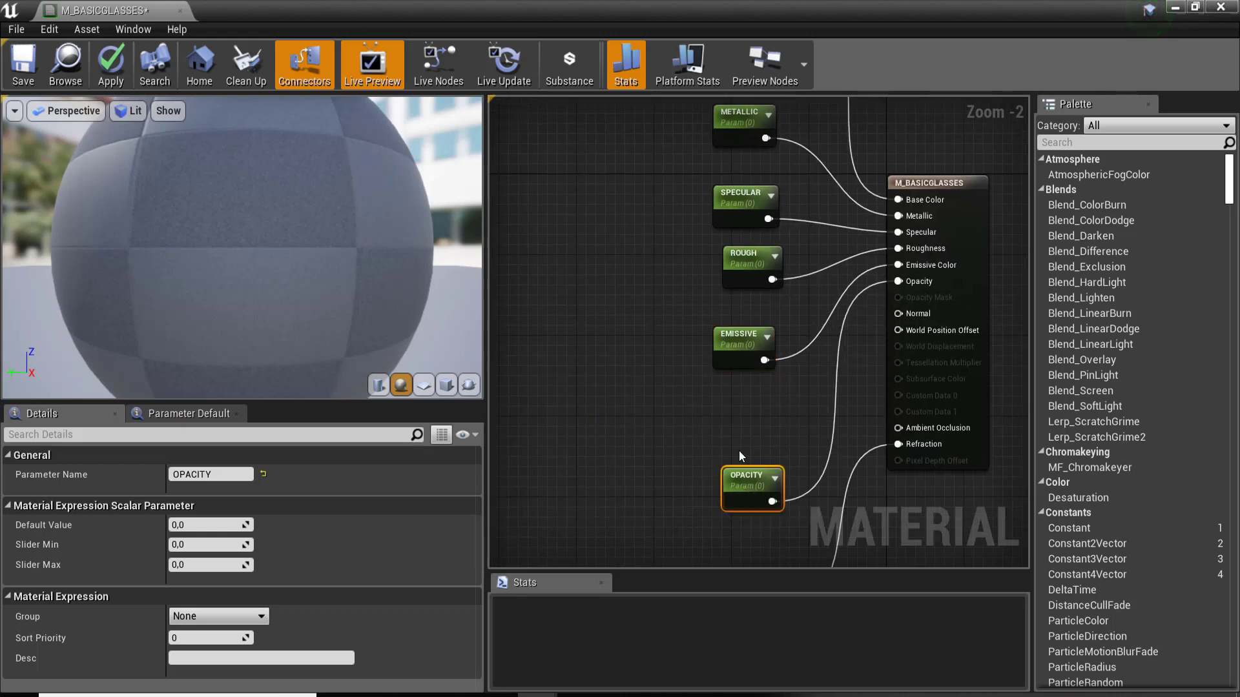
drag(754, 502, 737, 442)
right_drag(683, 141, 676, 228)
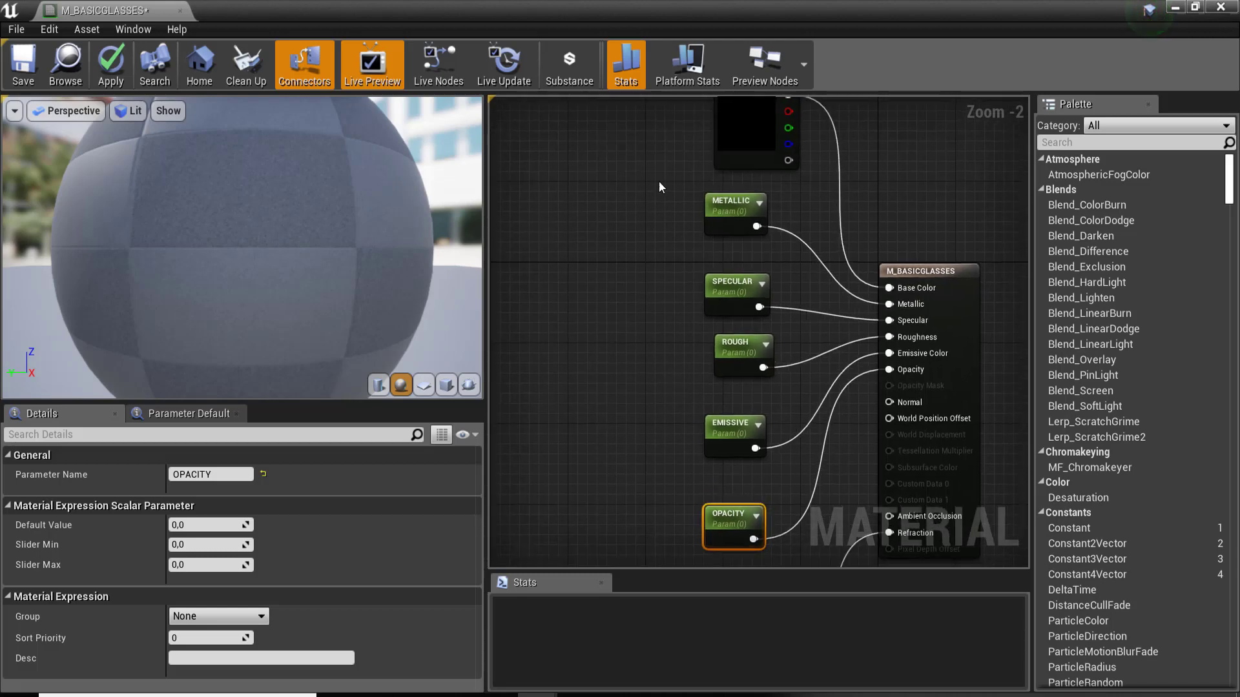
drag(658, 187, 738, 510)
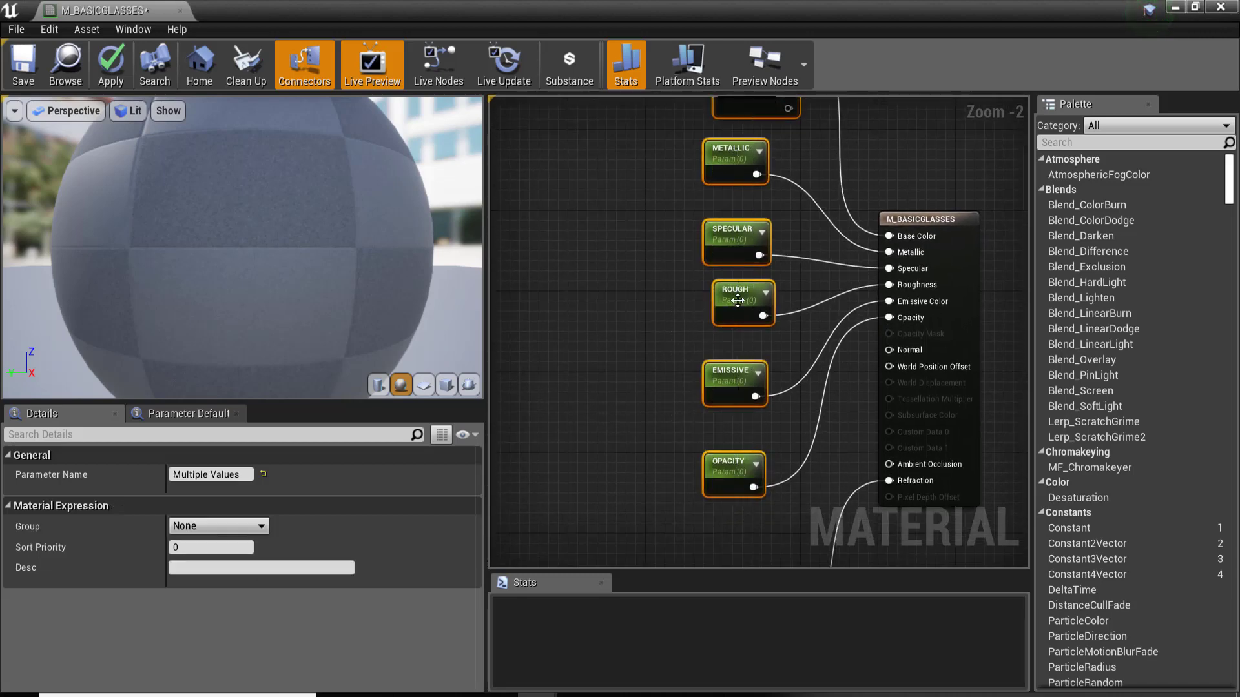
Align the selected parameter column to a shared left edge
right_click(738, 300)
mouse_move(806, 513)
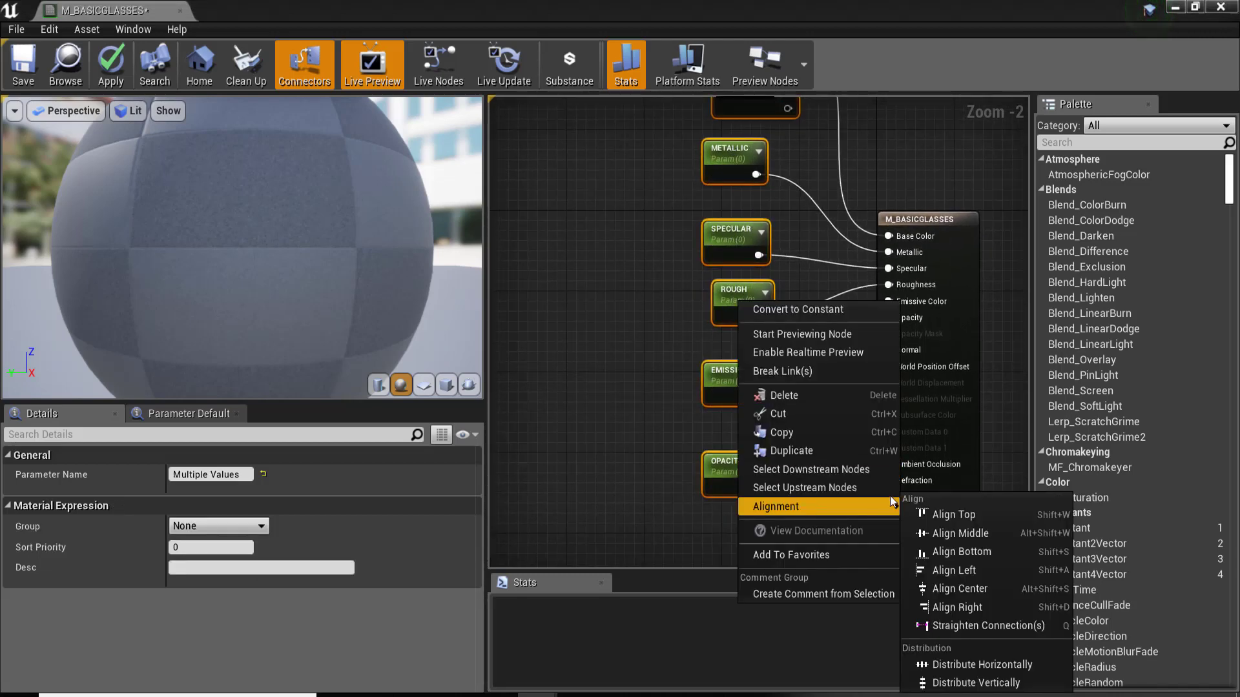
click(954, 570)
scroll(767, 427, down, 2)
scroll(767, 428, down, 1)
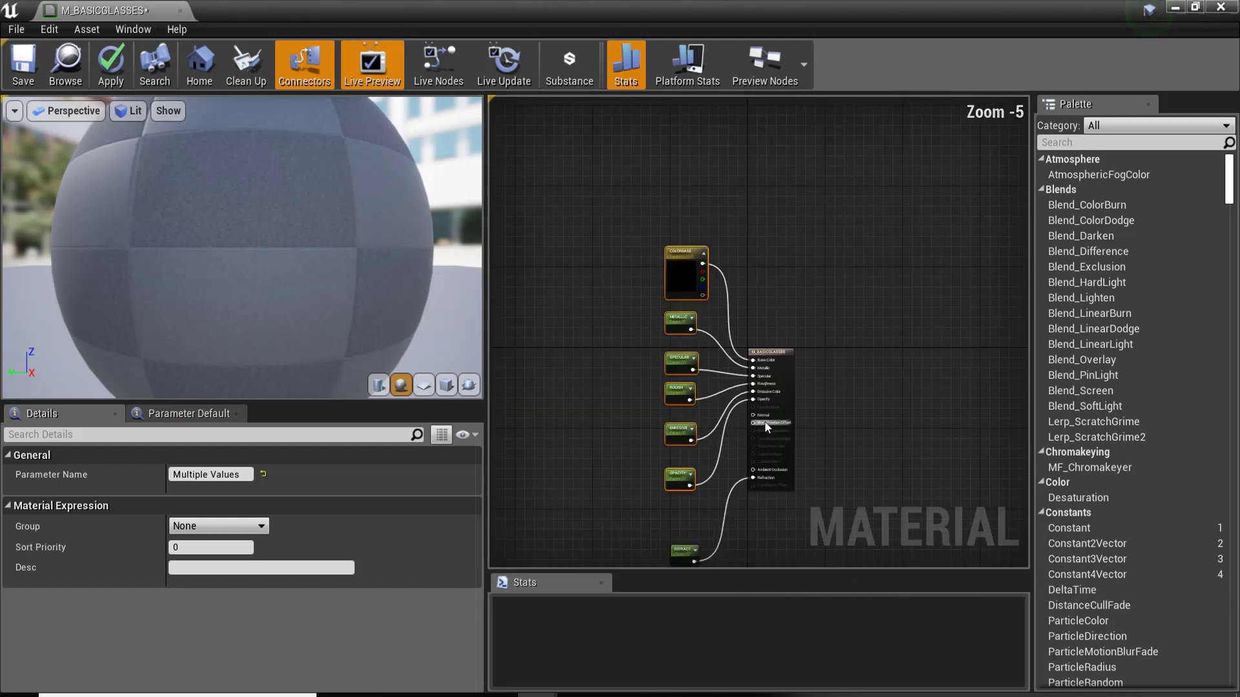
right_drag(767, 428, 731, 389)
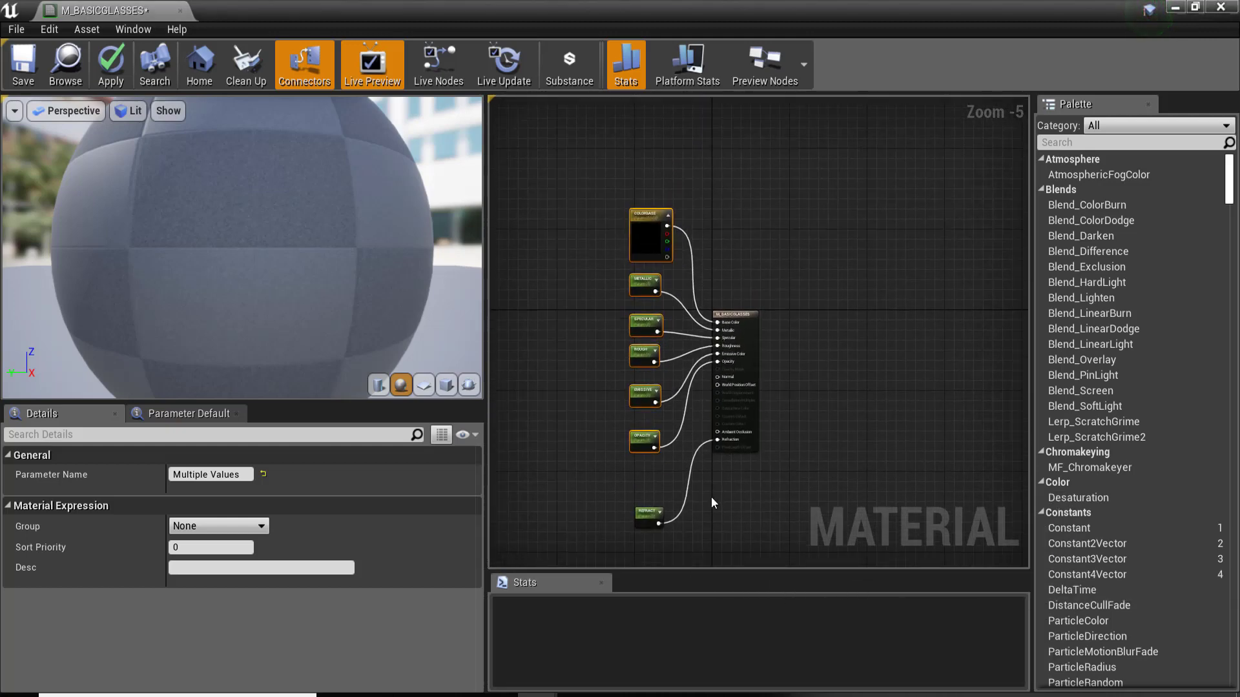
scroll(713, 503, up, 2)
Align OPACITY and REFRACT left with the rest of the column
drag(662, 548, 596, 355)
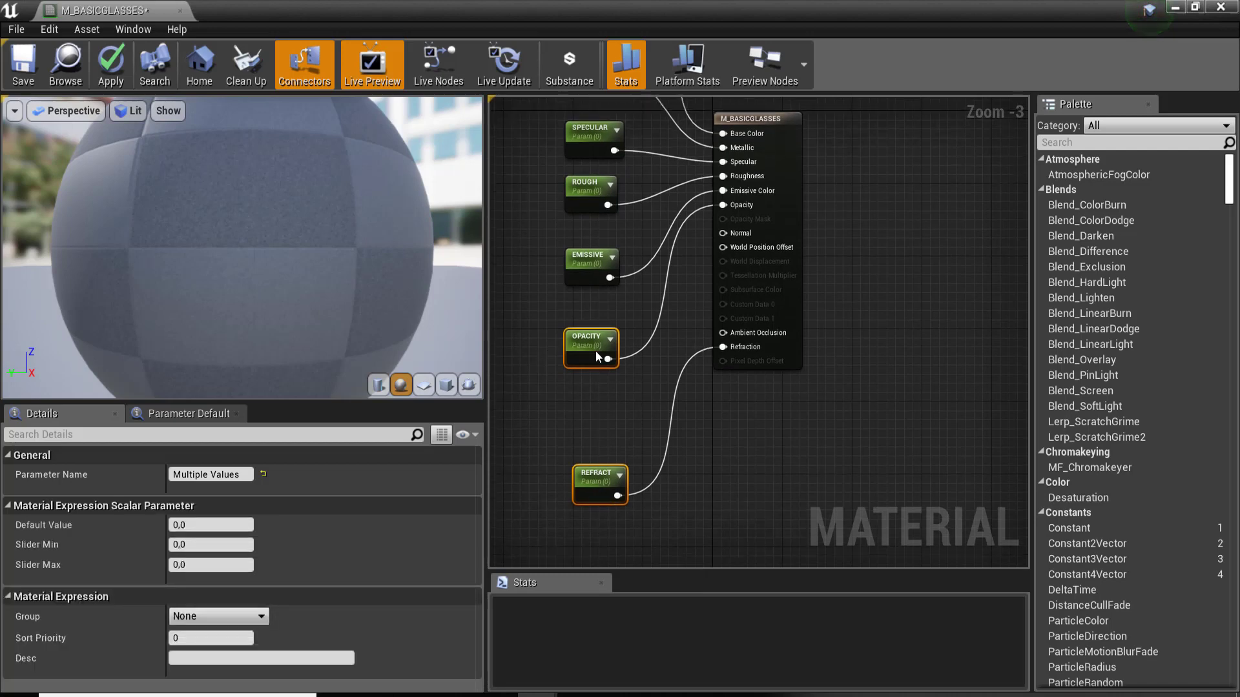
right_click(596, 351)
mouse_move(691, 550)
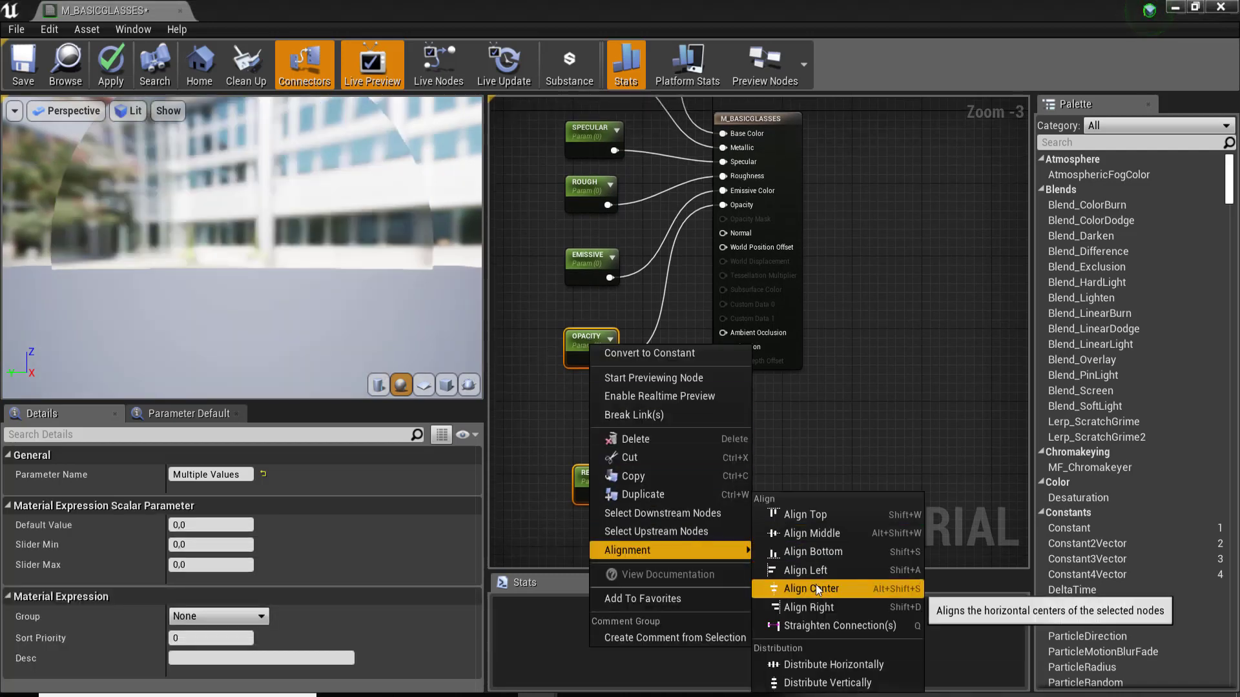
click(805, 570)
scroll(749, 396, down, 3)
scroll(729, 387, up, 1)
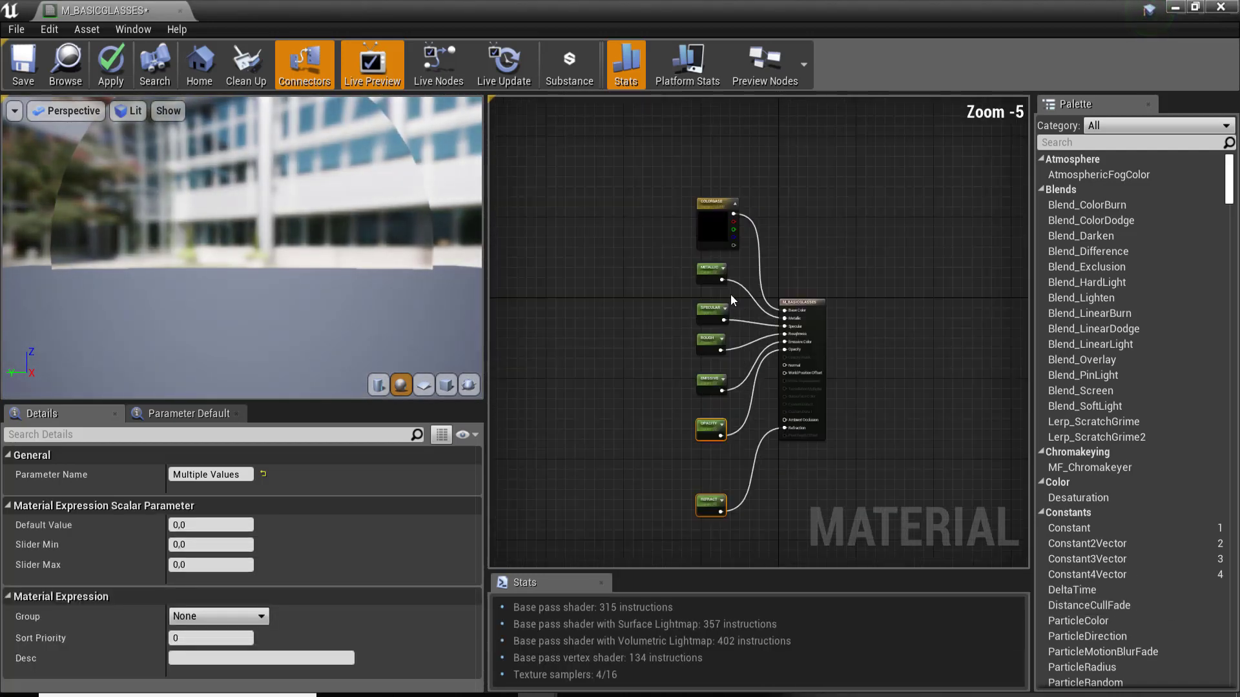
scroll(730, 298, up, 4)
scroll(730, 298, up, 1)
Set the METALLIC default value to 0.1 and the SPECULAR default value to 0.05
click(701, 274)
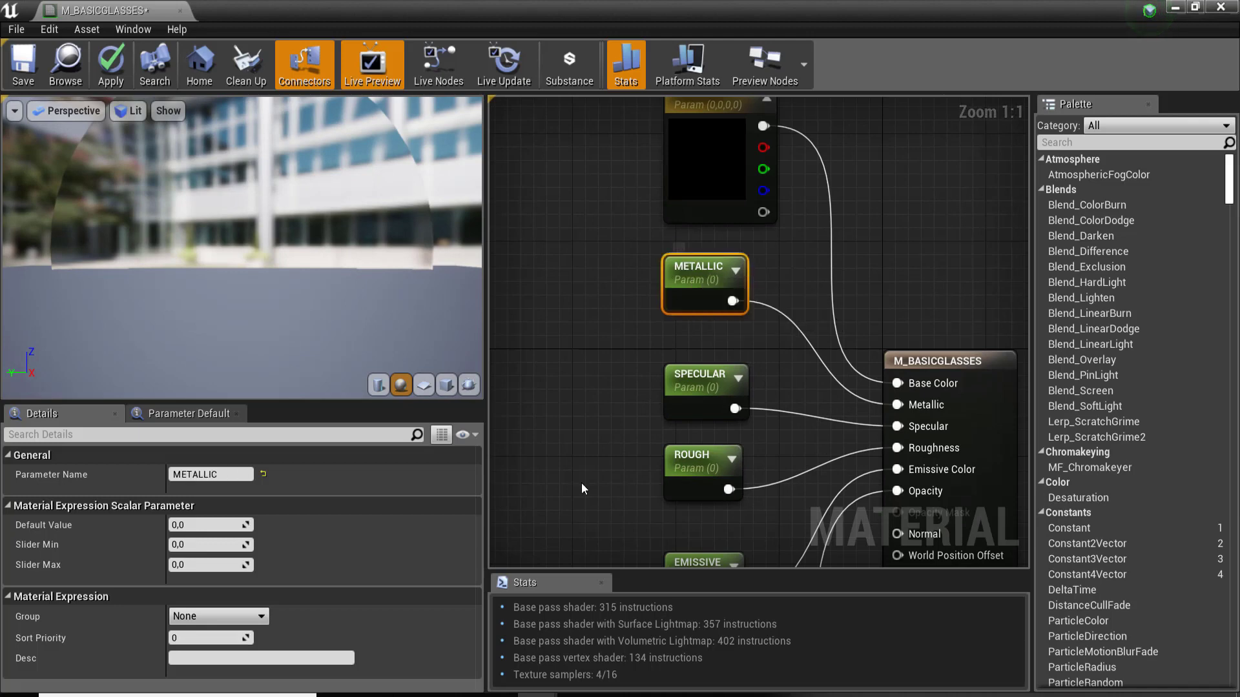
click(205, 522)
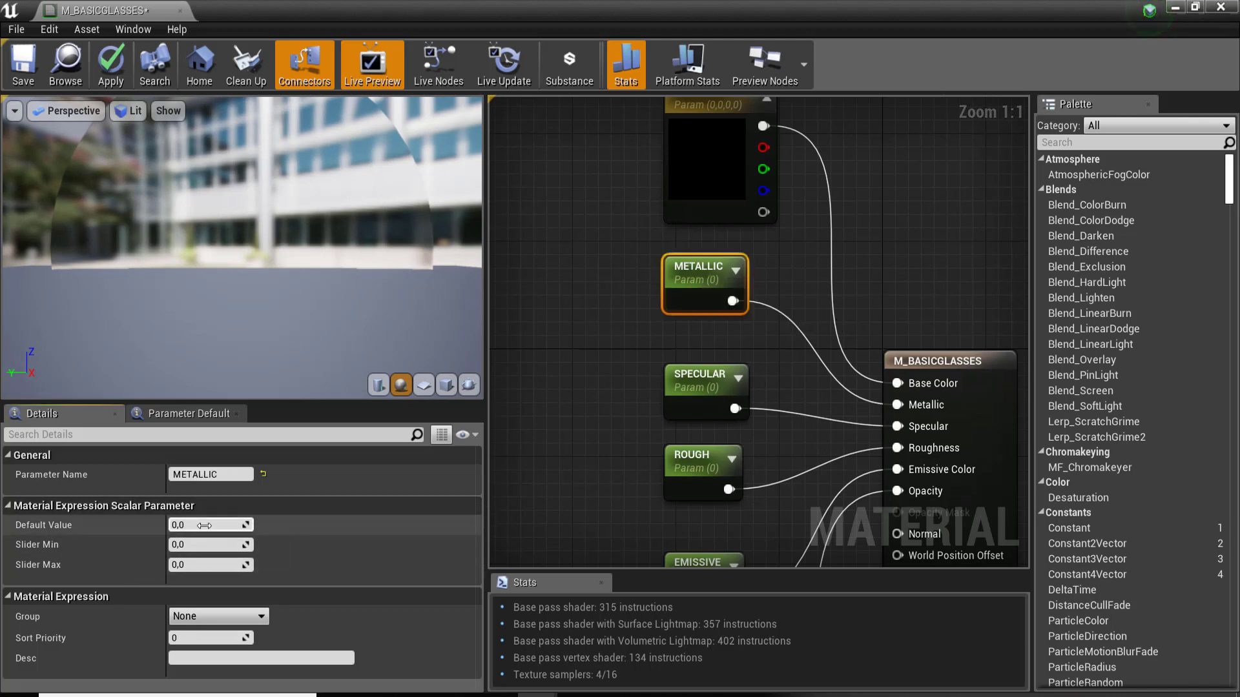
text(0.1)
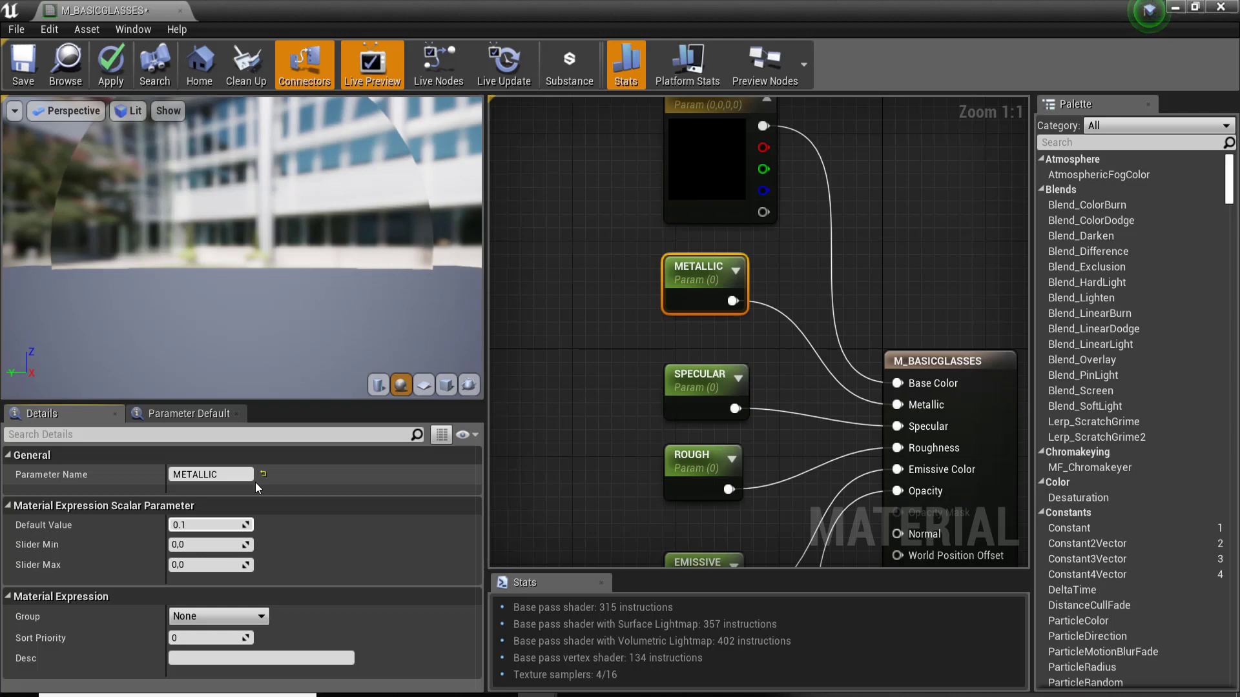
key(Return)
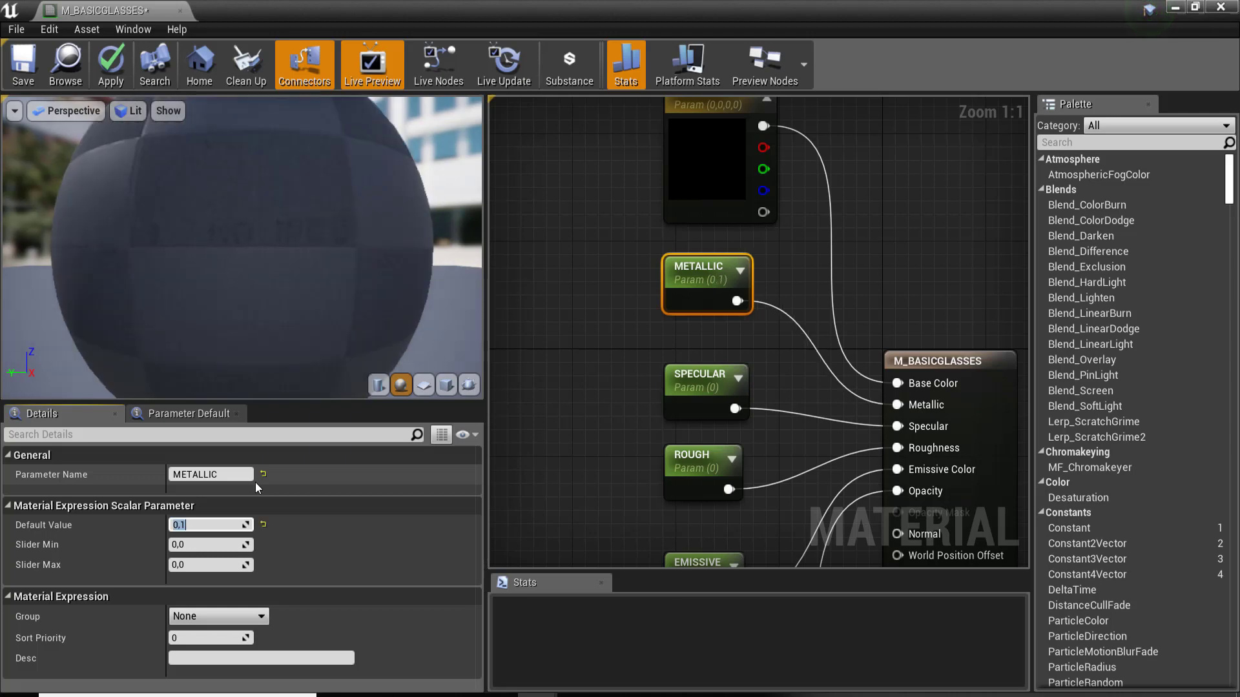
click(698, 382)
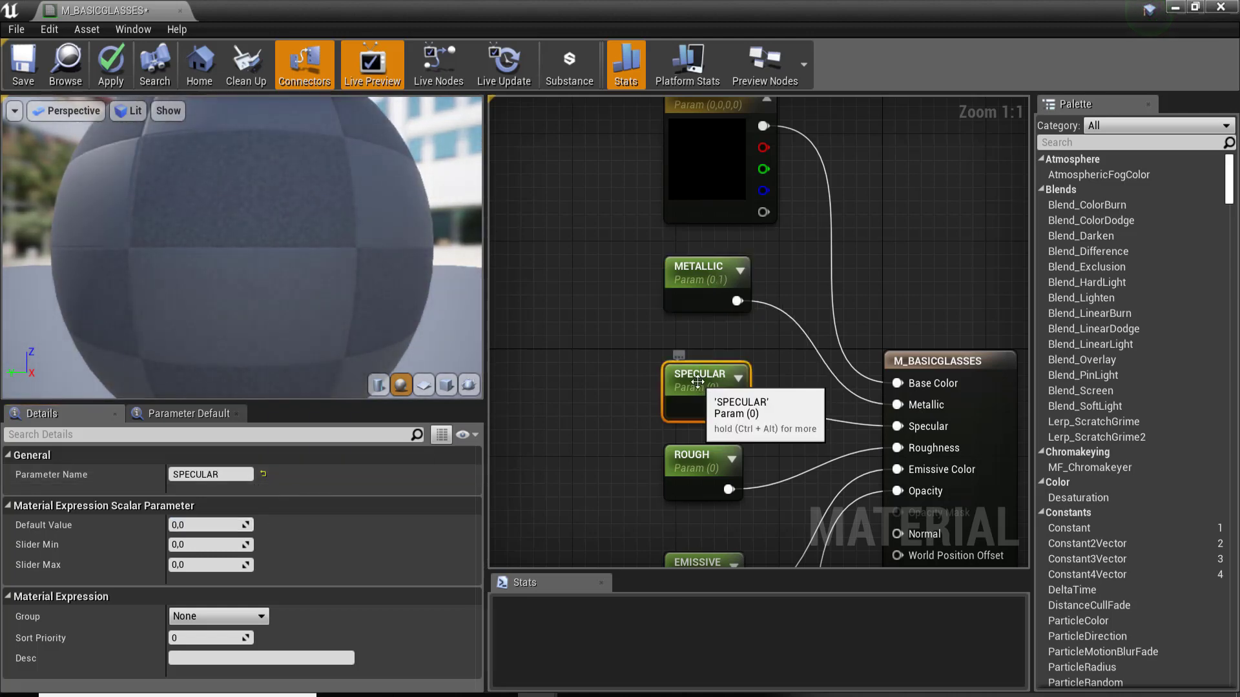
click(195, 521)
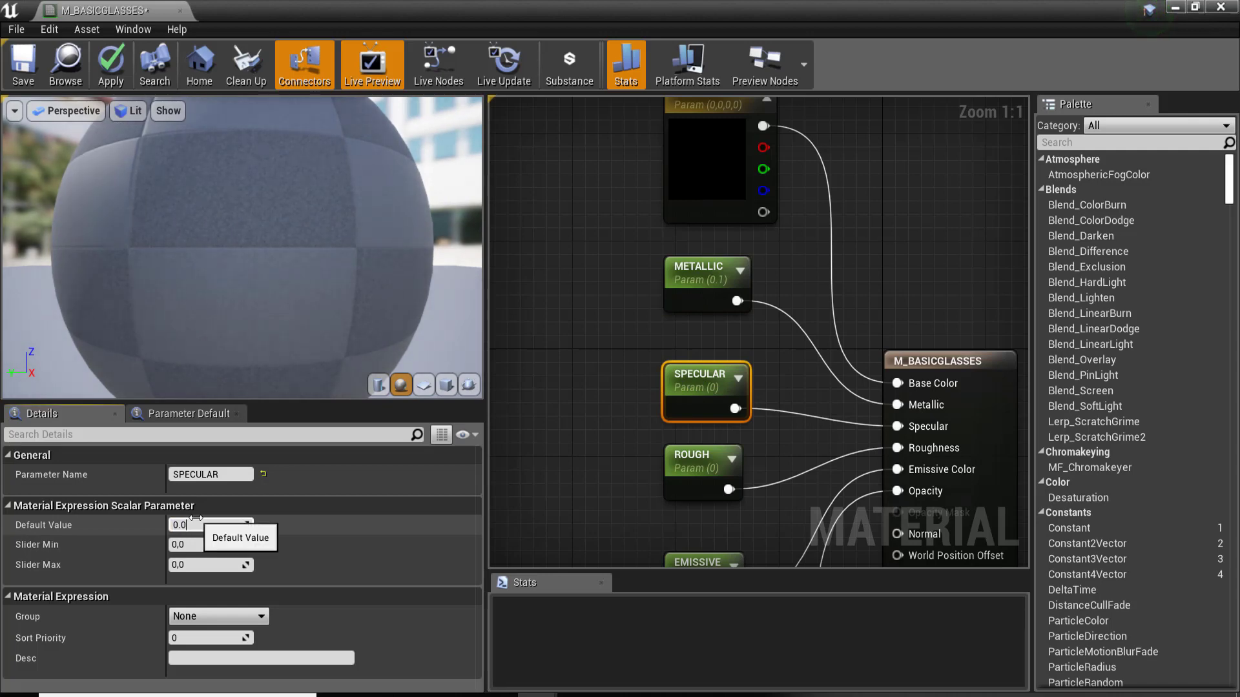
text(5)
key(Return)
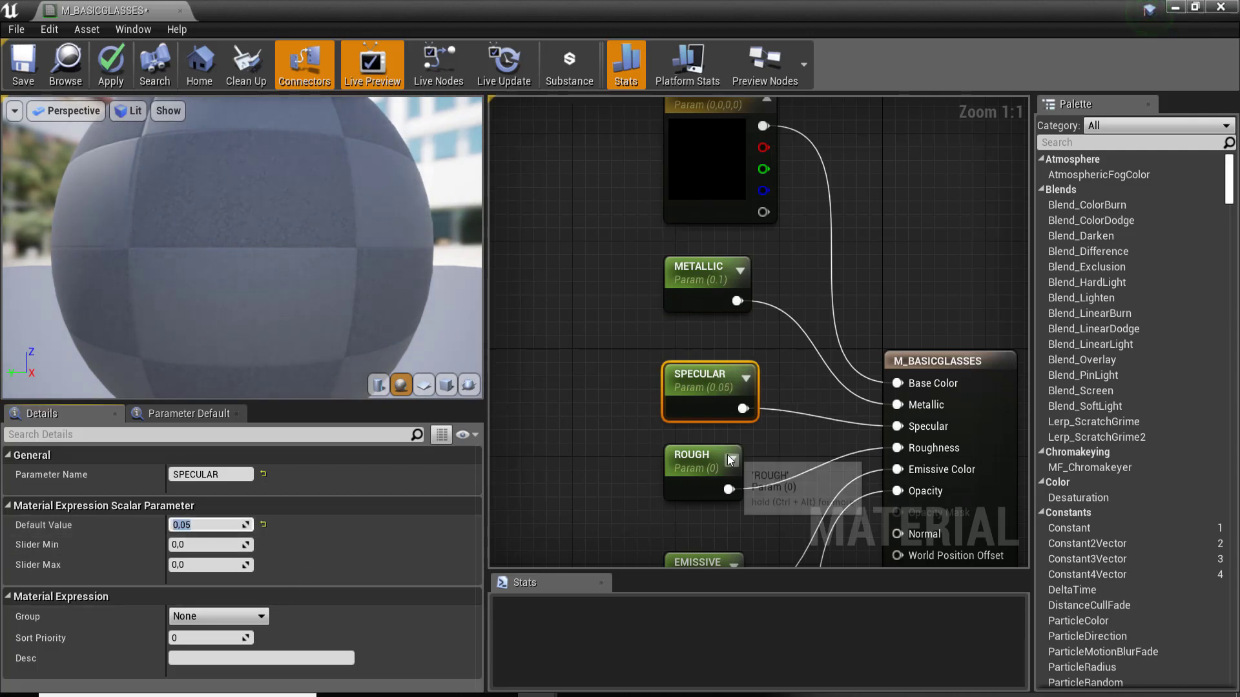
Set the ROUGH default value to 0.03 and the OPACITY default value to 0.25
click(727, 460)
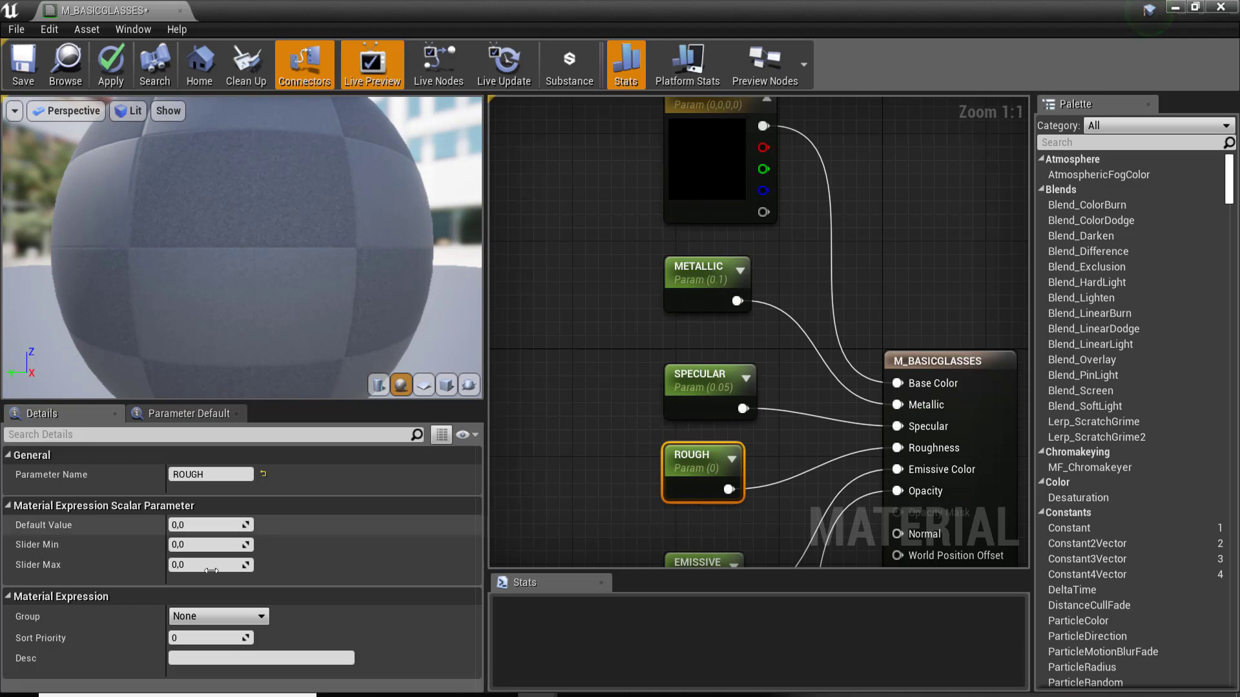
click(212, 527)
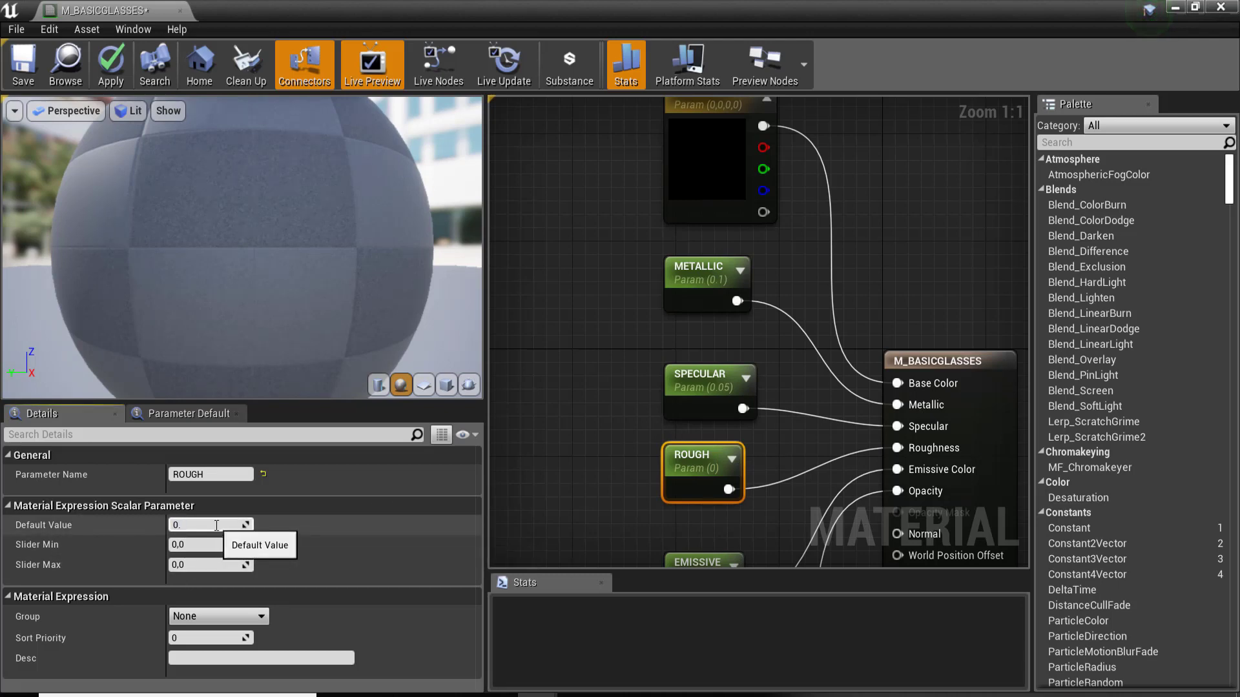
text(03)
key(Return)
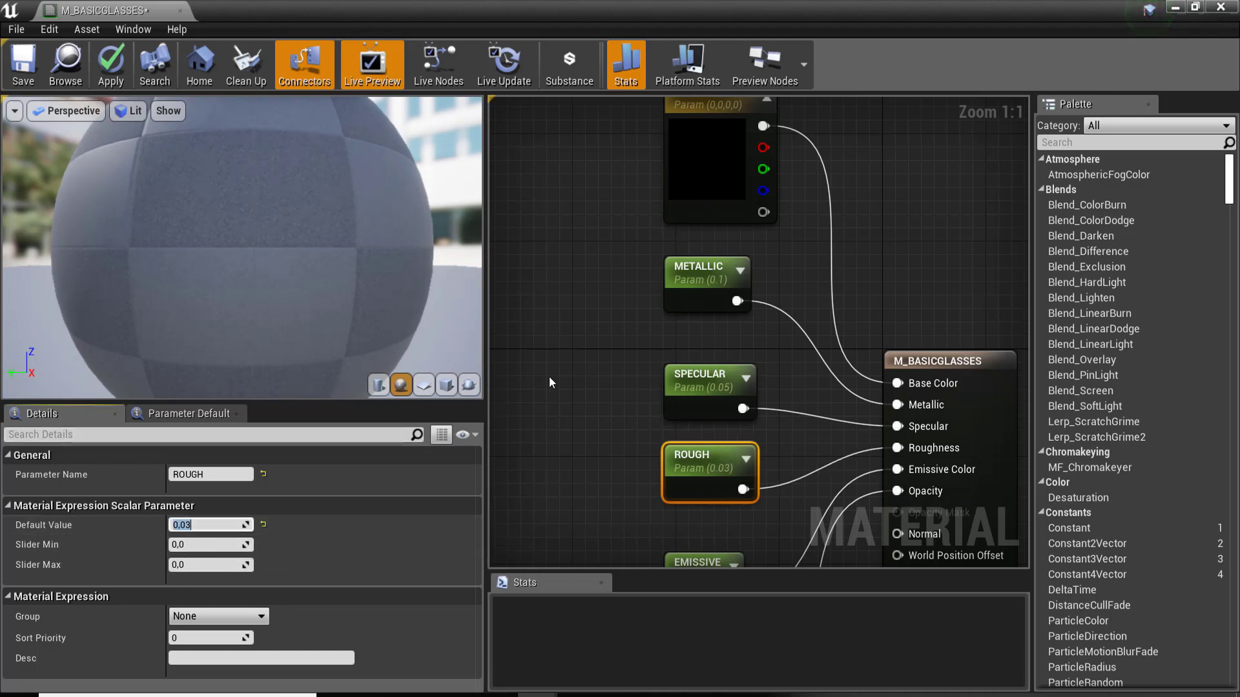
right_drag(695, 563, 679, 385)
click(678, 385)
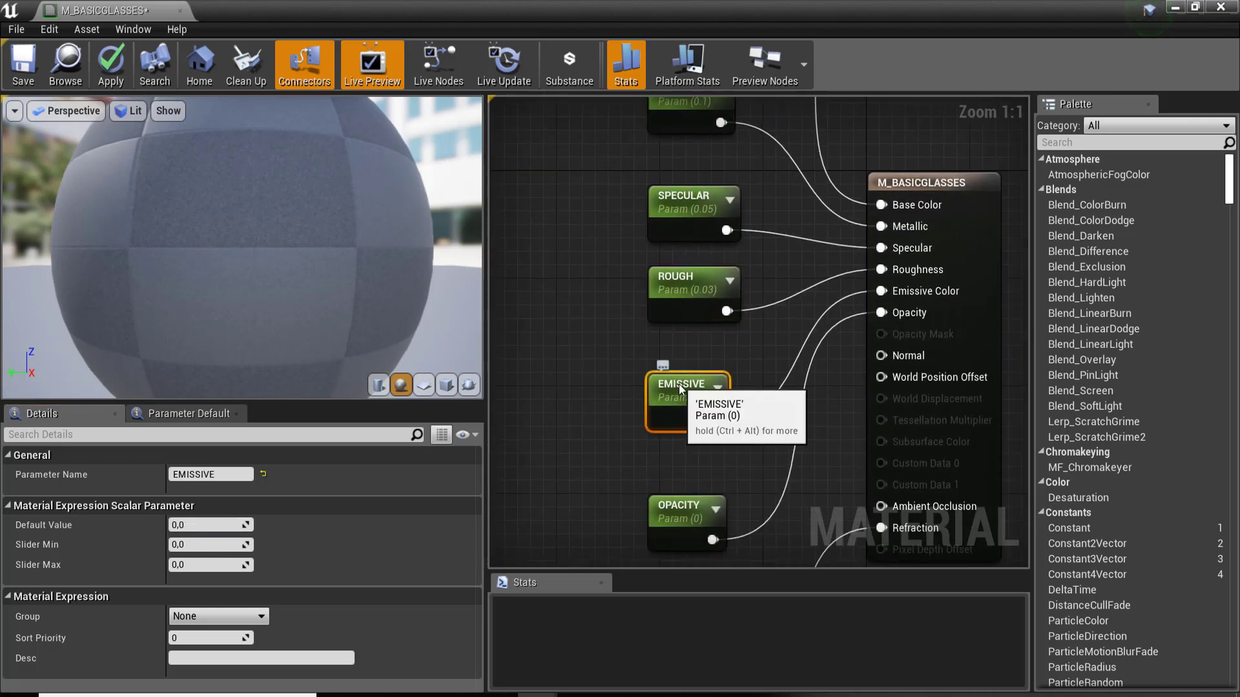
right_drag(599, 468, 610, 367)
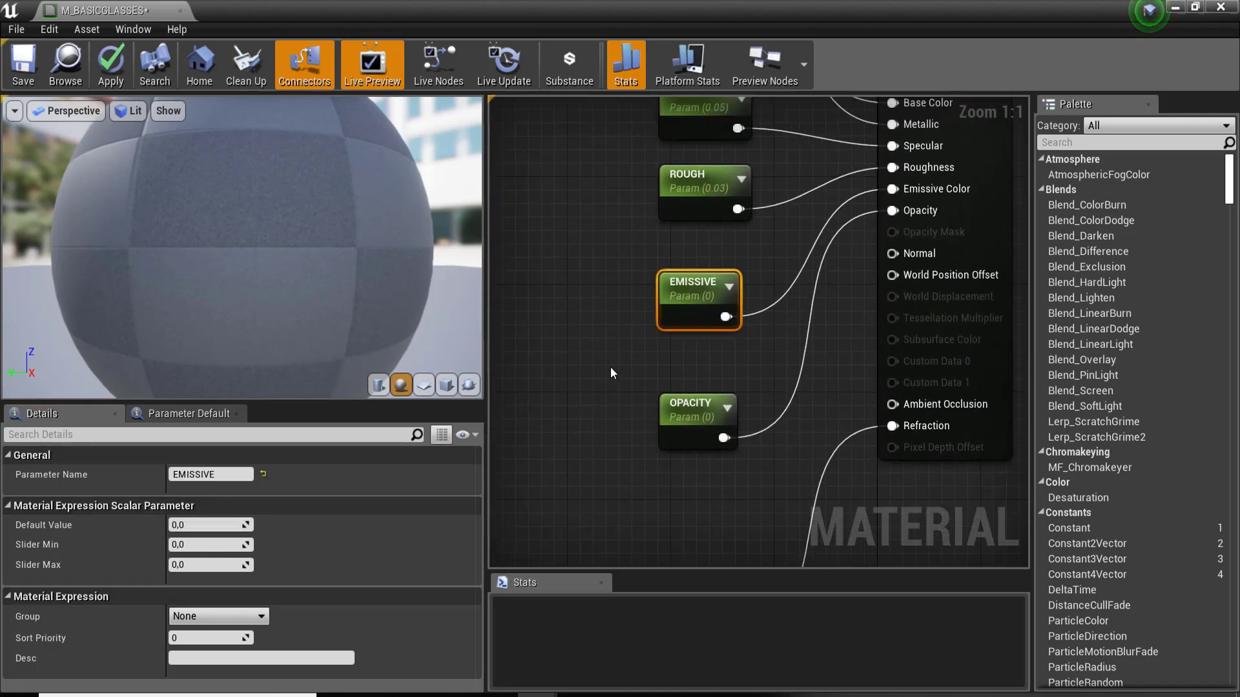
click(695, 406)
click(208, 527)
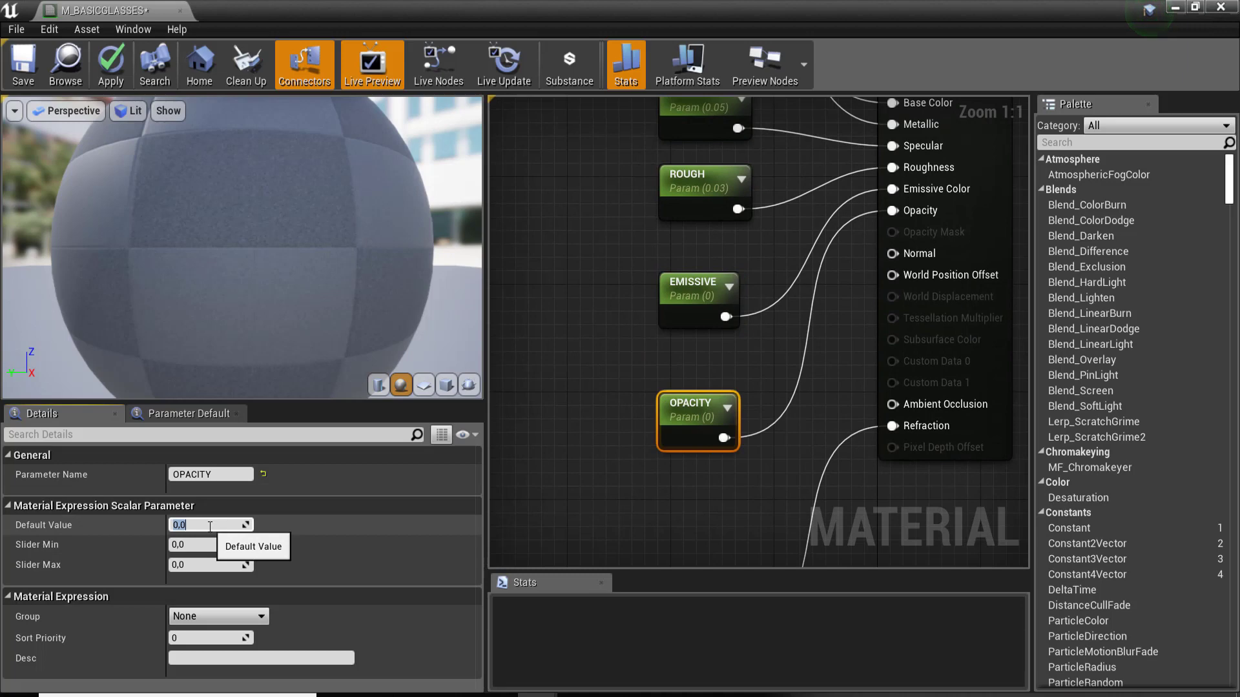
text(0.26)
key(Return)
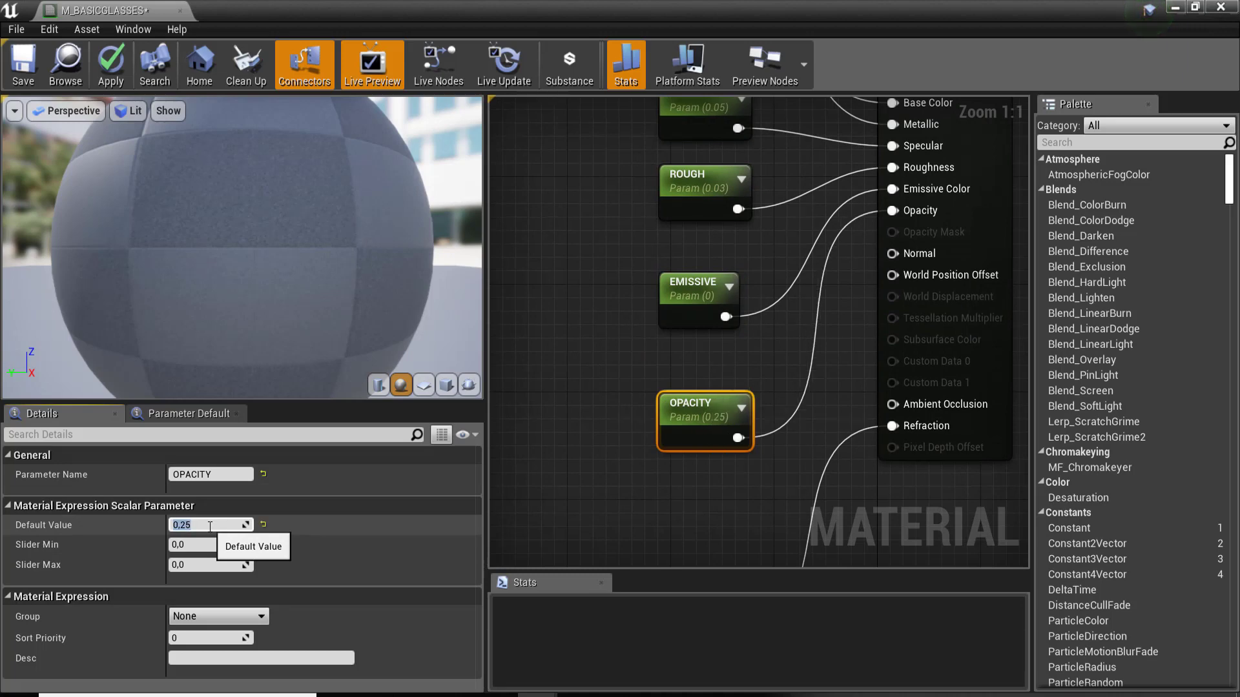
scroll(678, 326, down, 1)
scroll(678, 327, down, 2)
Drag the REFRACT node upward so it sits nearer the other parameter nodes
scroll(685, 510, up, 2)
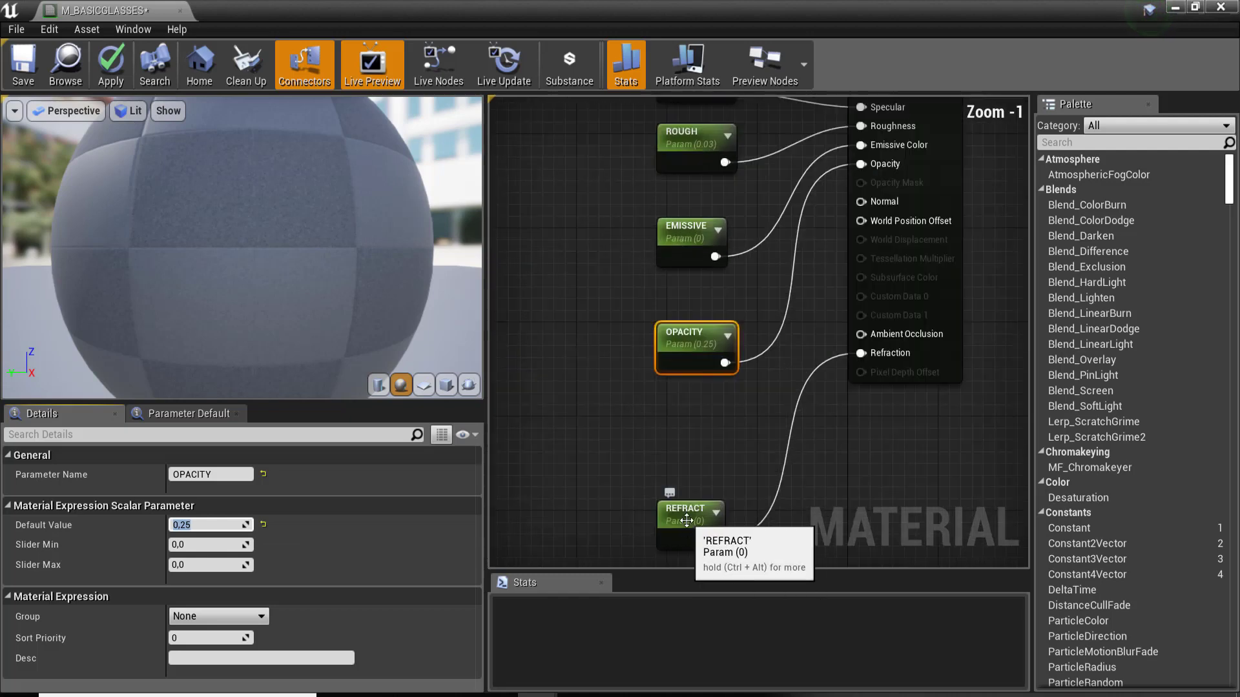
click(687, 518)
drag(687, 518, 701, 455)
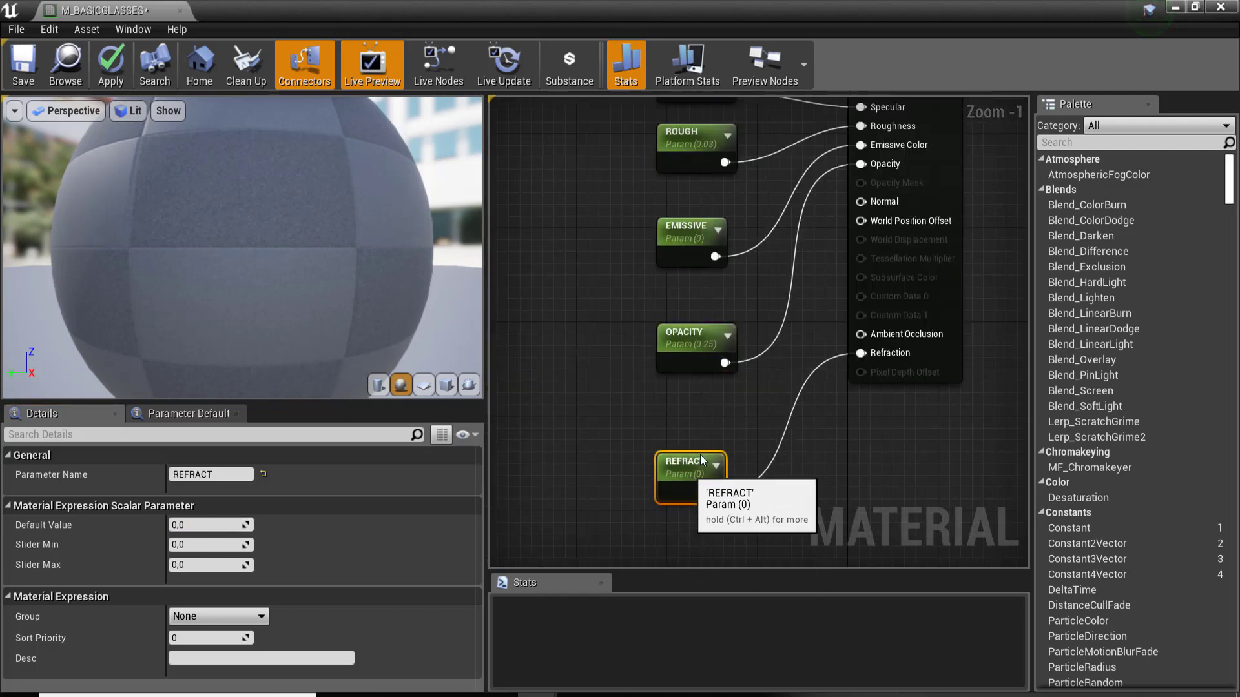
scroll(688, 503, down, 2)
scroll(688, 502, down, 2)
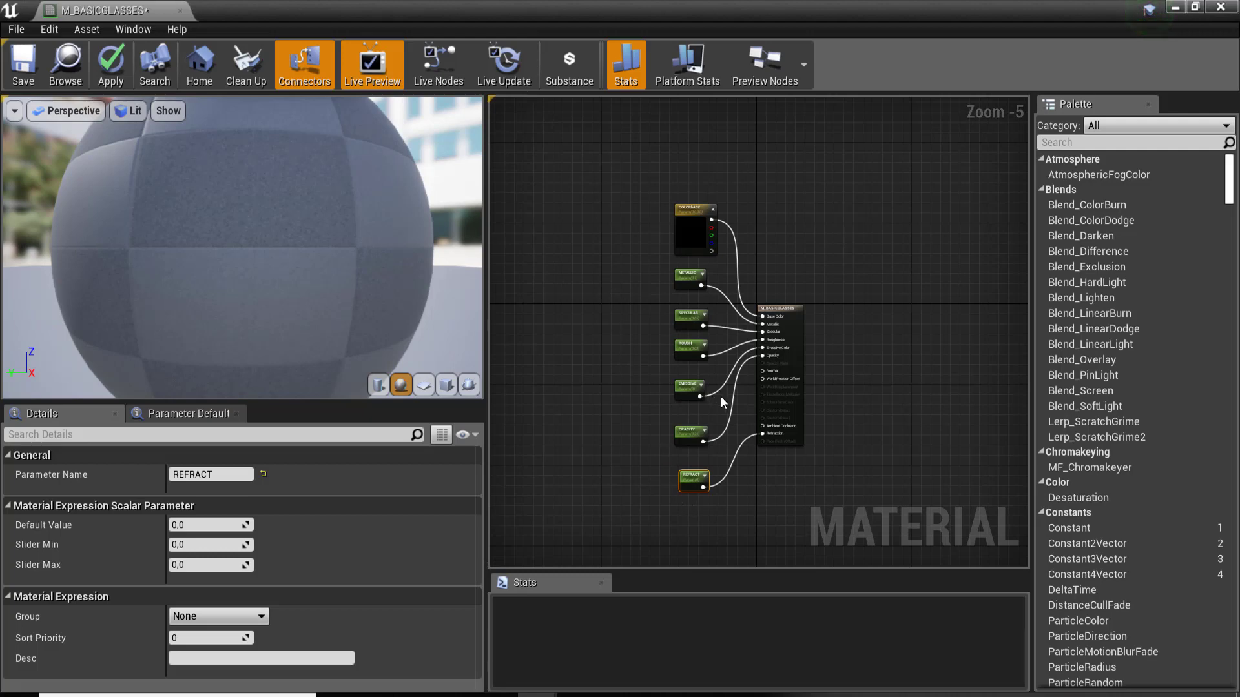
scroll(720, 397, up, 2)
scroll(730, 324, down, 2)
right_drag(729, 324, 722, 347)
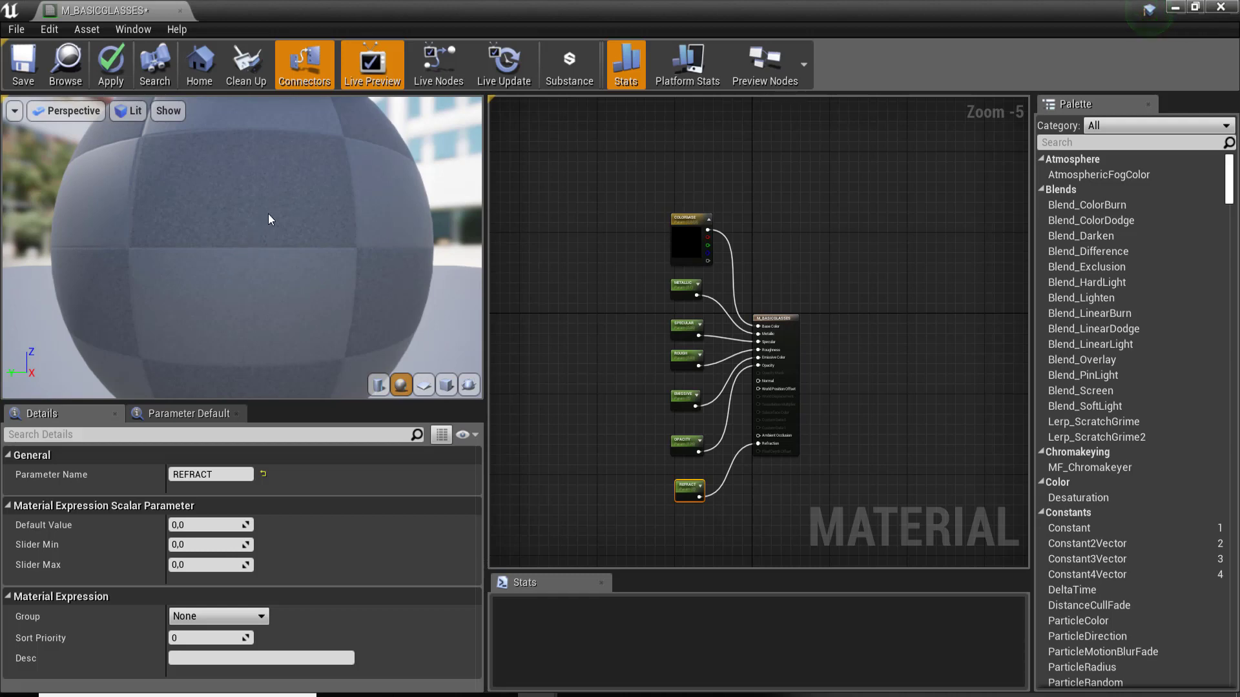
Zoom out to check the parameter node layout, then reselect the REFRACT node
scroll(702, 377, up, 4)
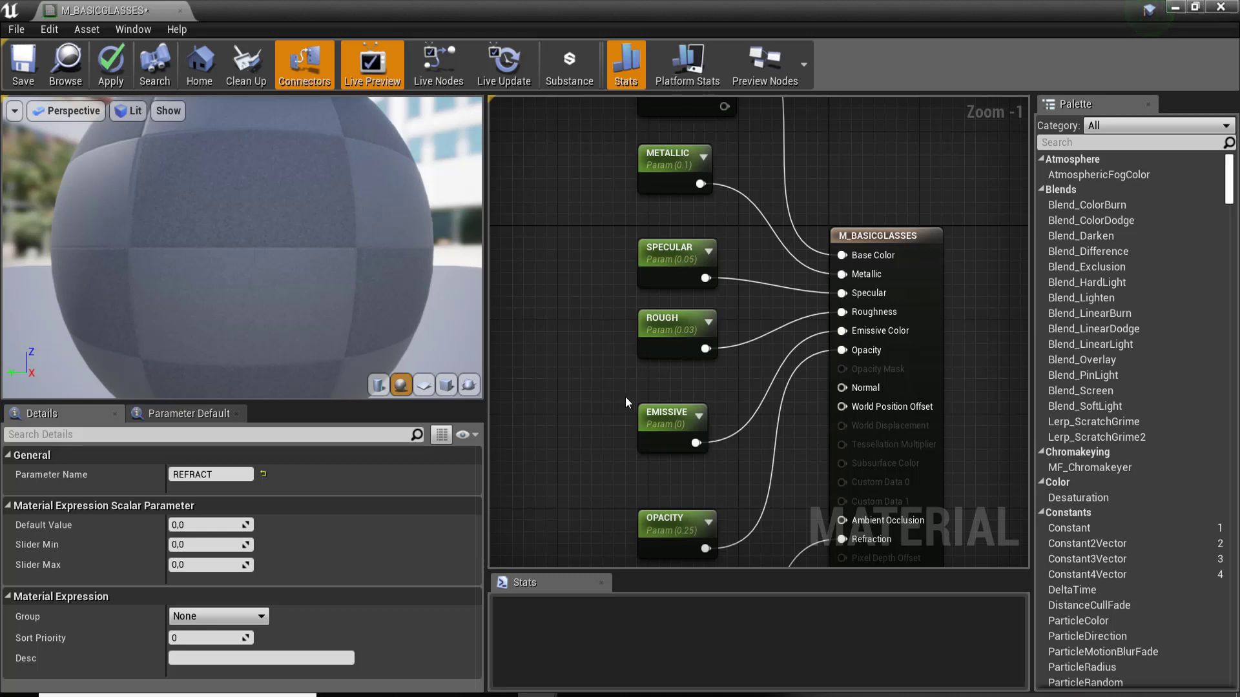
right_drag(606, 450, 624, 354)
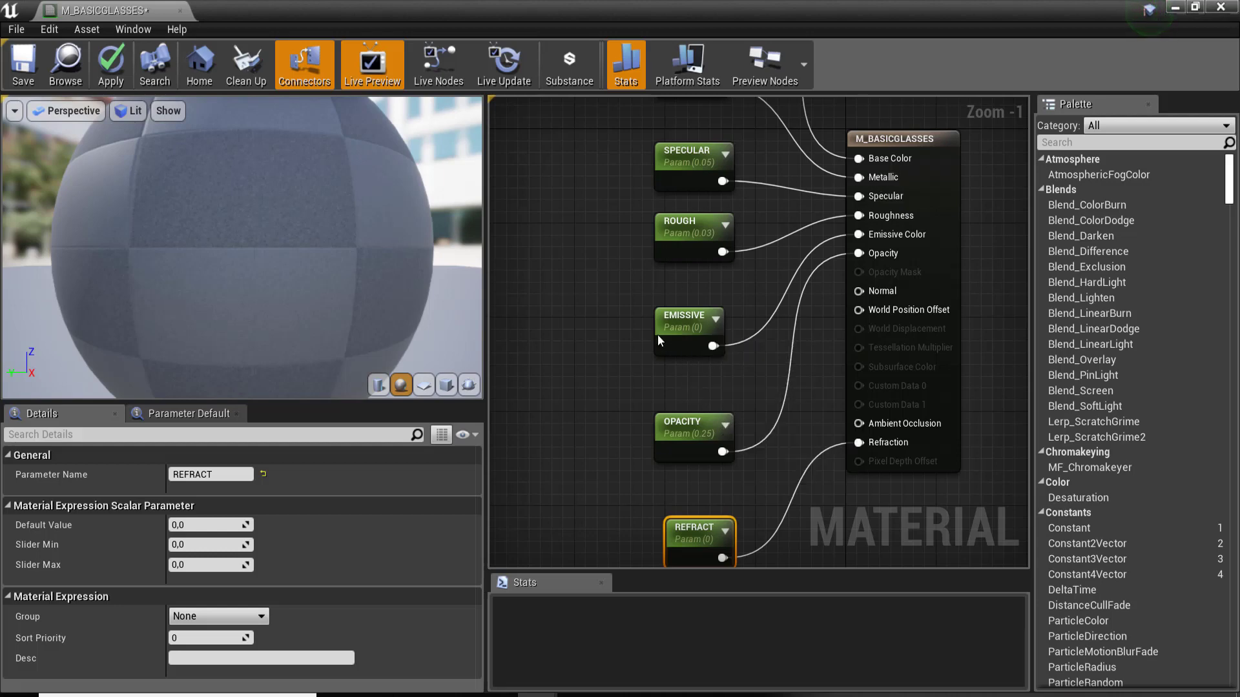
right_drag(683, 362, 684, 362)
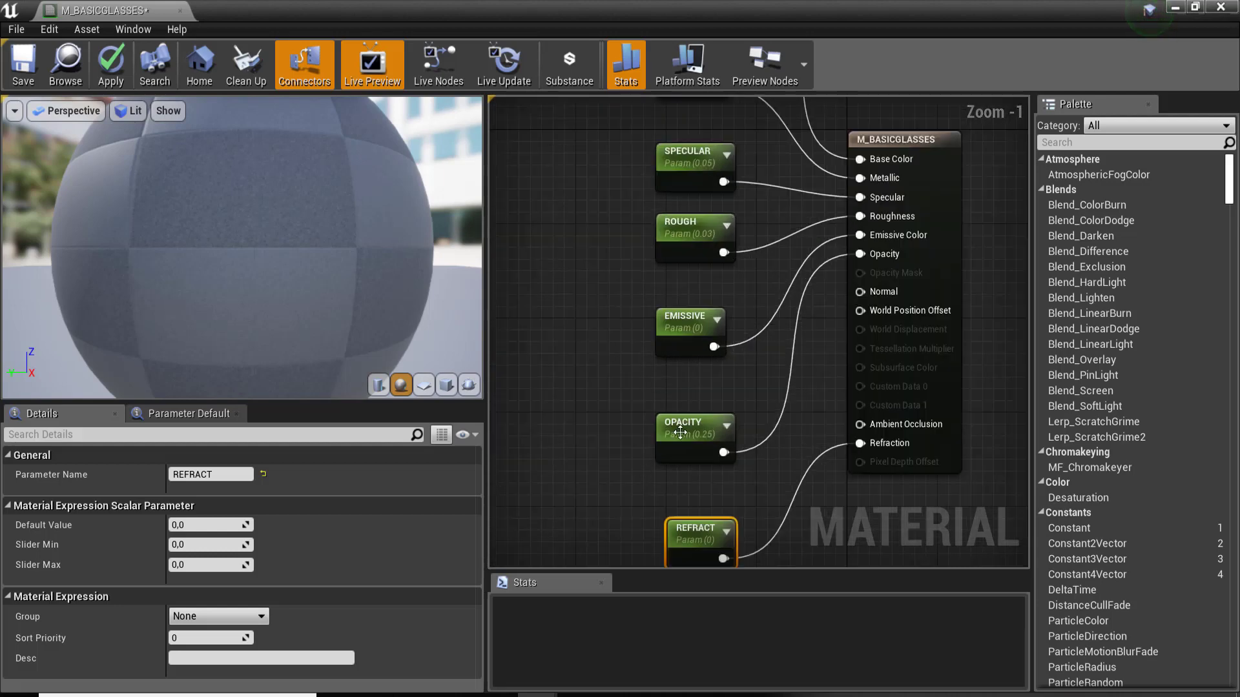
scroll(720, 338, down, 2)
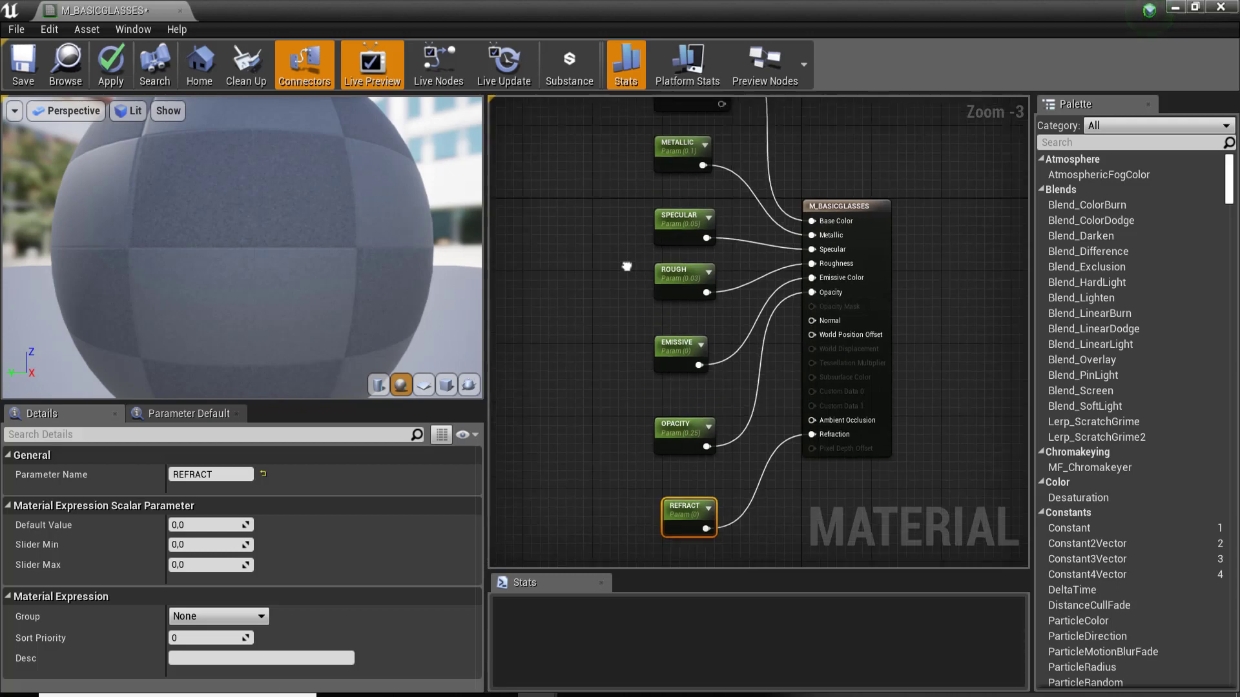
scroll(621, 304, down, 2)
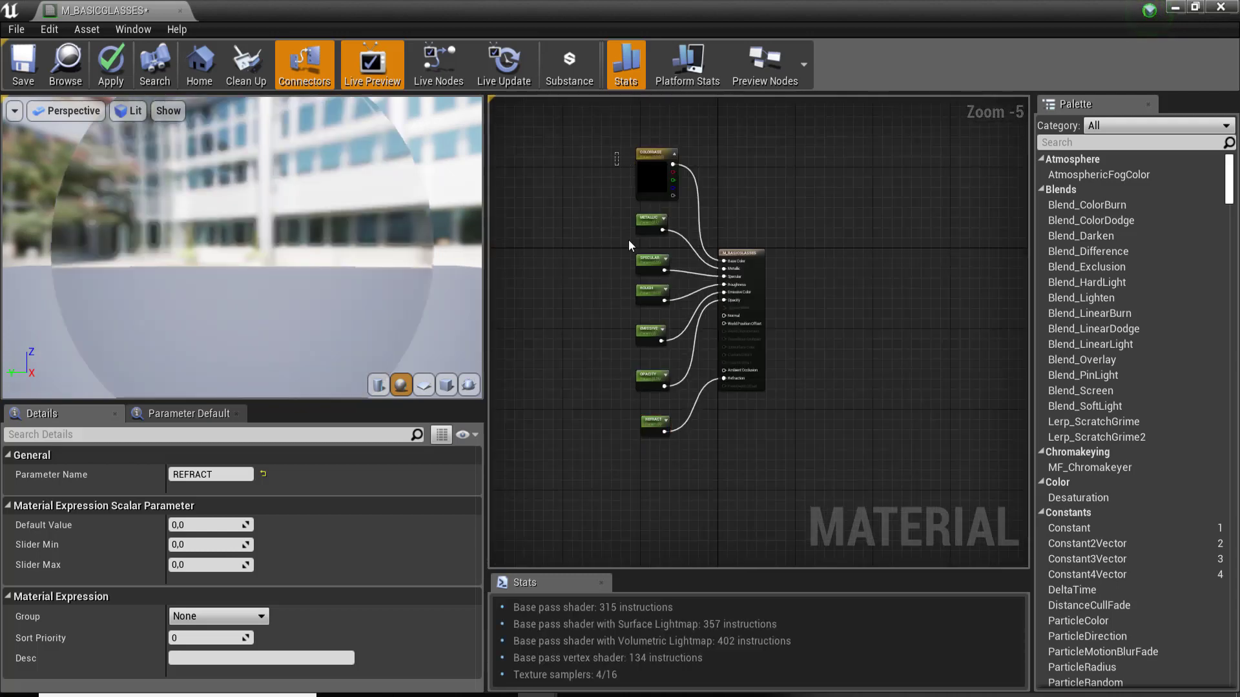
drag(630, 165, 647, 428)
mouse_move(195, 341)
mouse_down()
mouse_move(232, 323)
mouse_move(204, 327)
mouse_up()
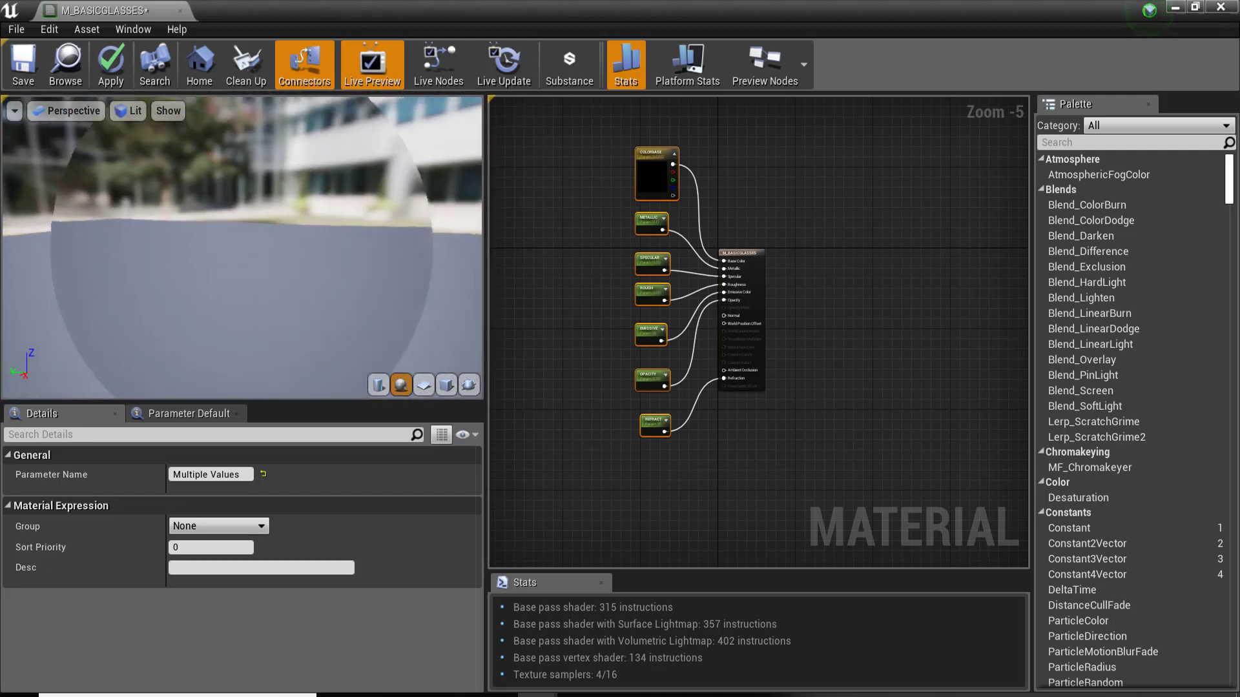
scroll(602, 399, up, 3)
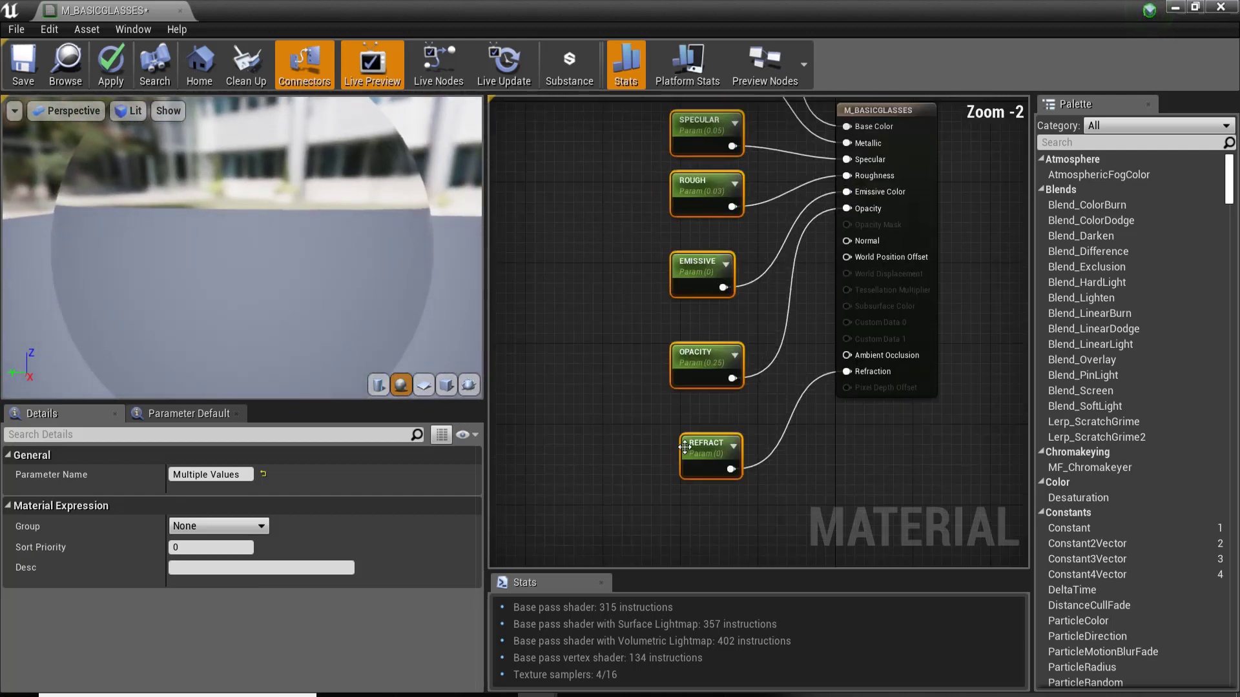
click(706, 446)
mouse_move(225, 394)
mouse_down()
mouse_move(216, 361)
mouse_move(193, 361)
mouse_up()
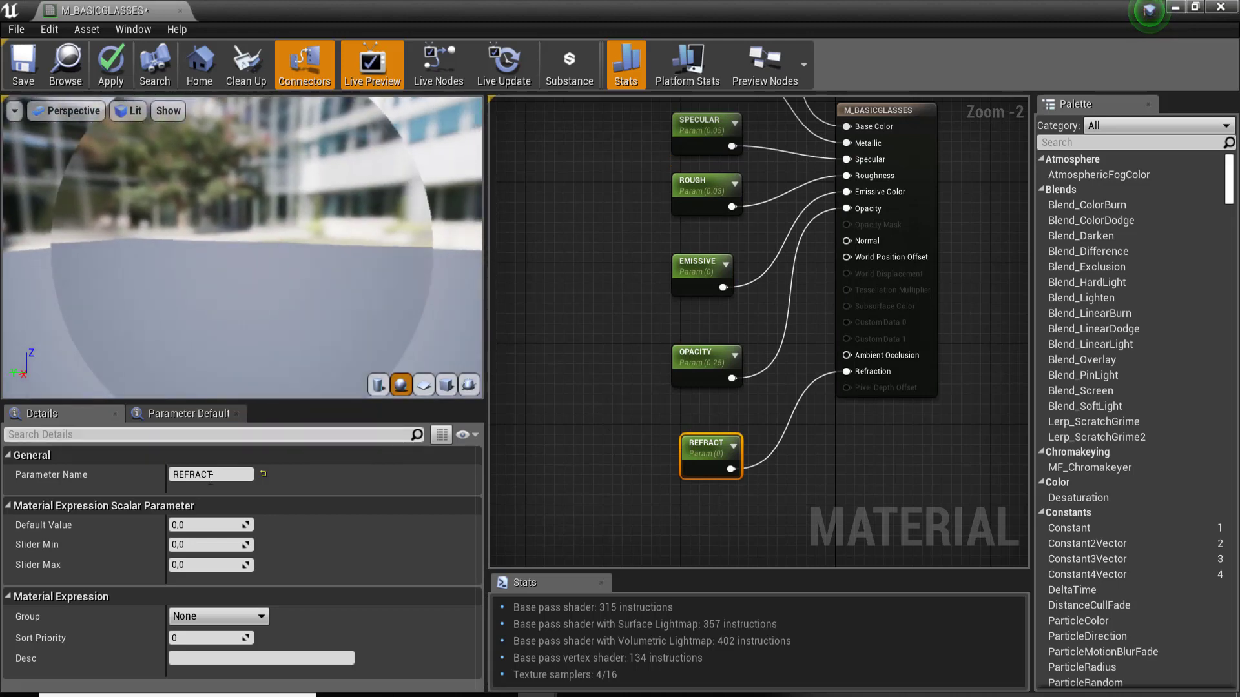
Enter 1.0 as REFRACT's default value in the Details panel
click(226, 526)
text(1)
key(Return)
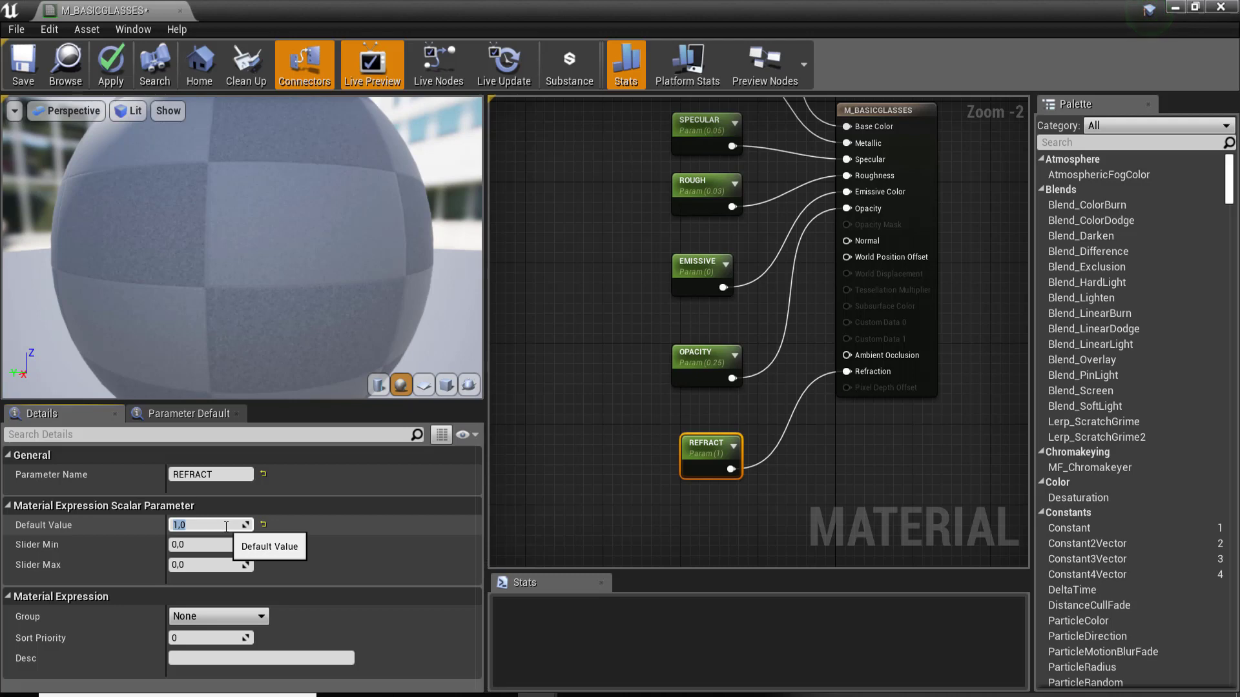
Marquee-select the parameter nodes from COLORBASE to REFRACT and apply Align Left
scroll(767, 247, down, 1)
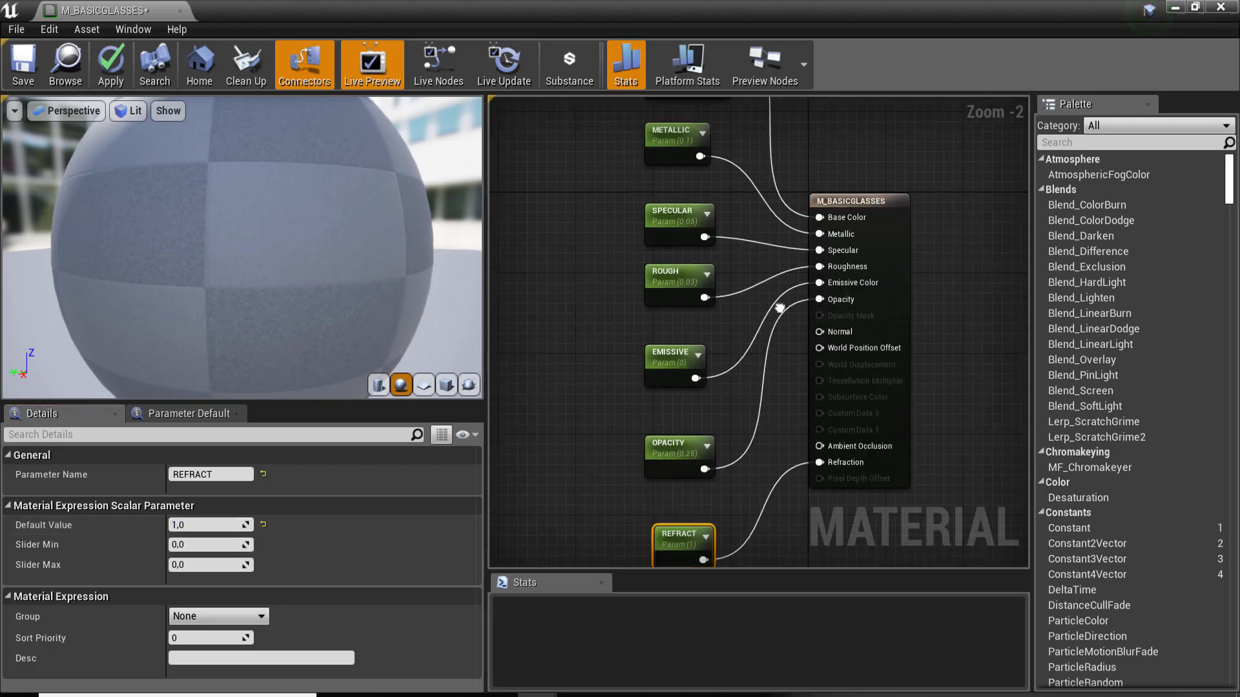
scroll(762, 180, down, 1)
right_drag(743, 168, 673, 284)
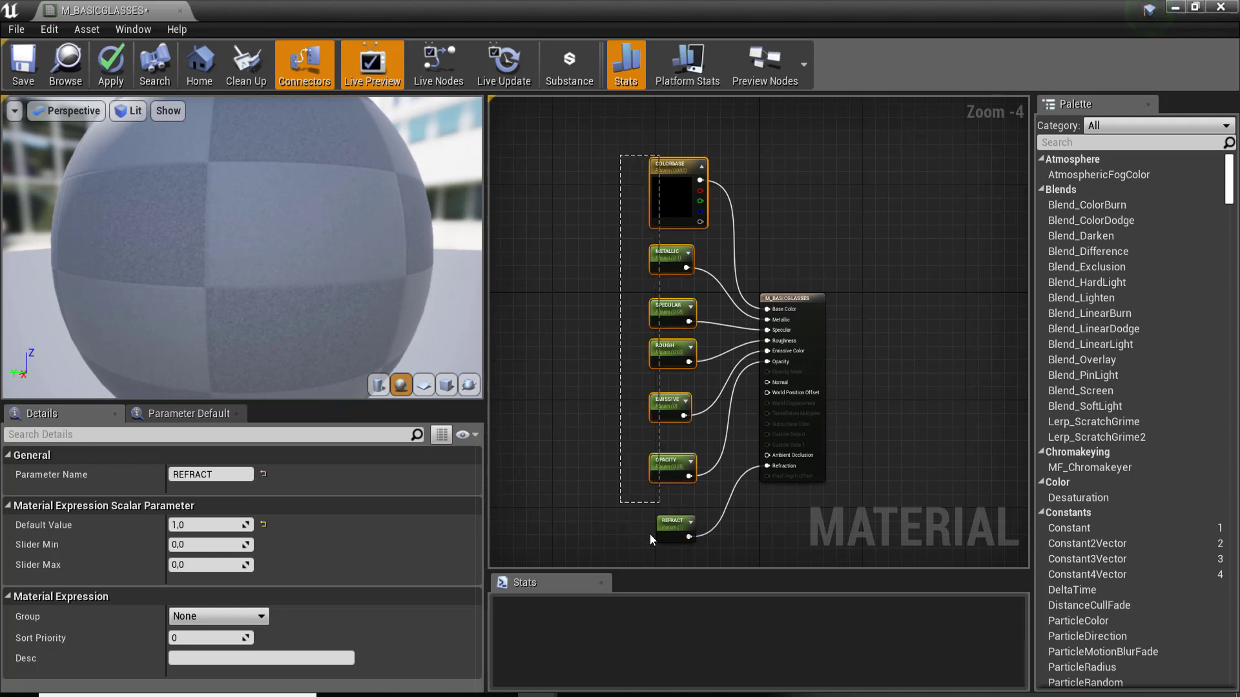
drag(625, 211, 679, 539)
right_drag(677, 535, 676, 511)
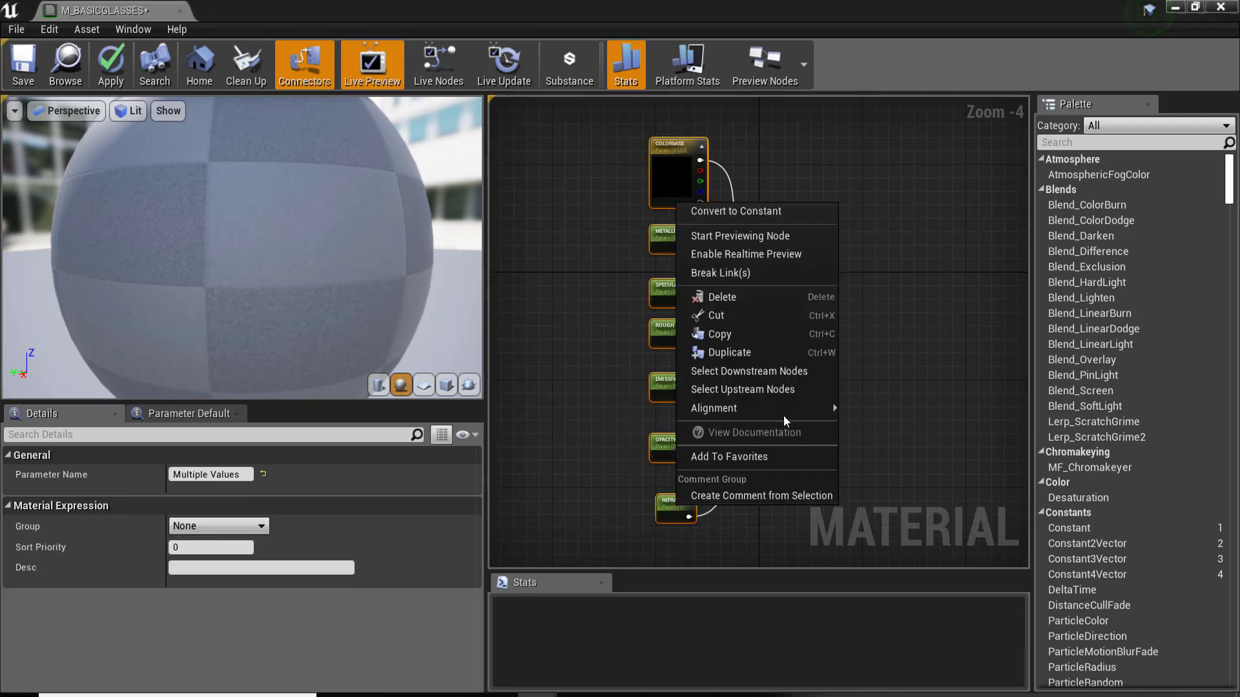
mouse_move(785, 413)
click(895, 478)
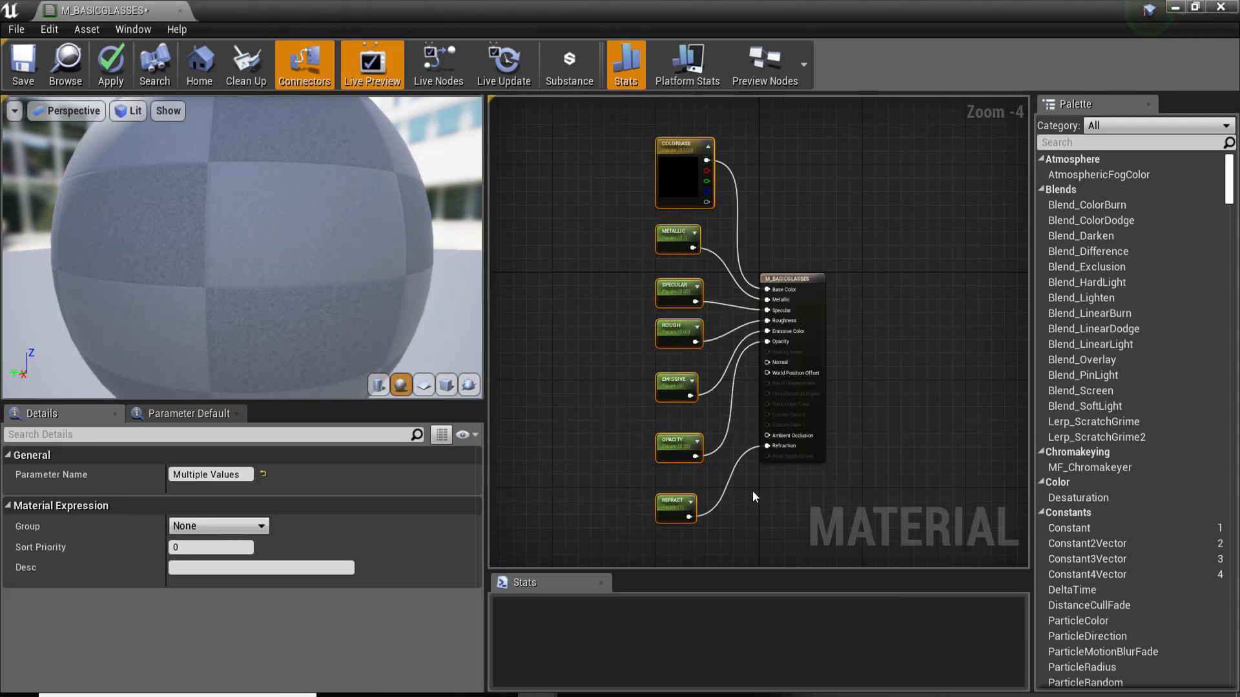
Apply Distribute Vertically to the selected nodes, then deselect and recentre the graph
right_click(676, 501)
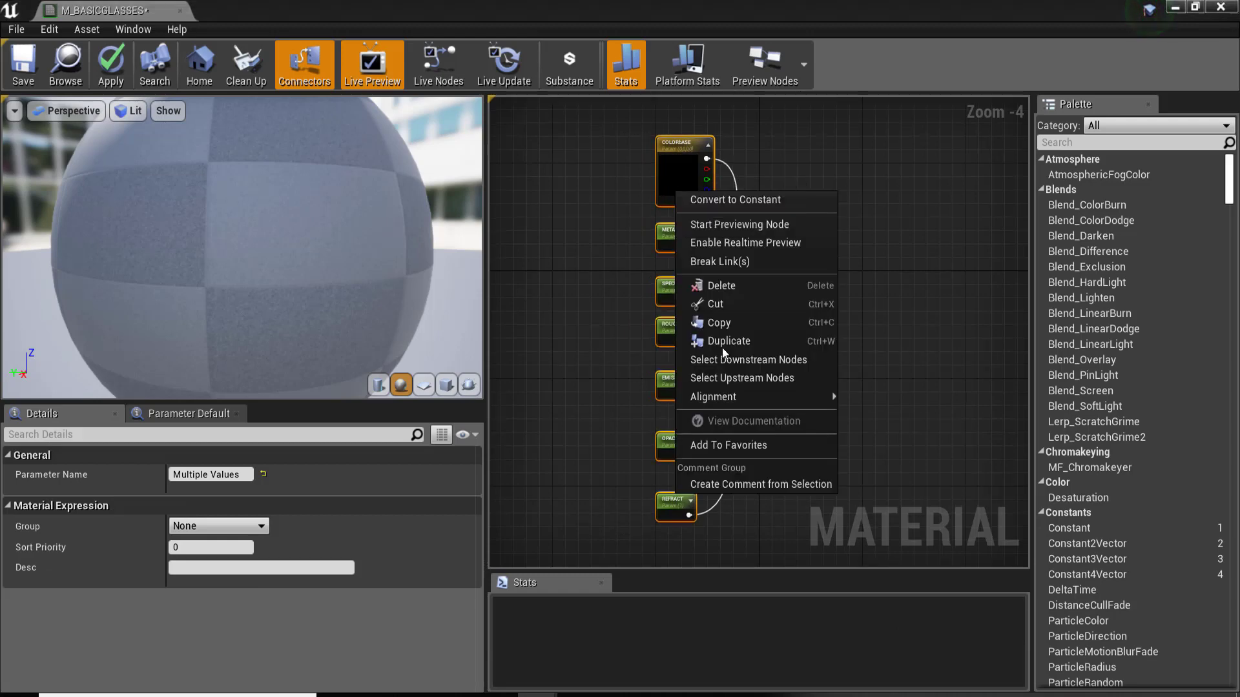
mouse_move(758, 397)
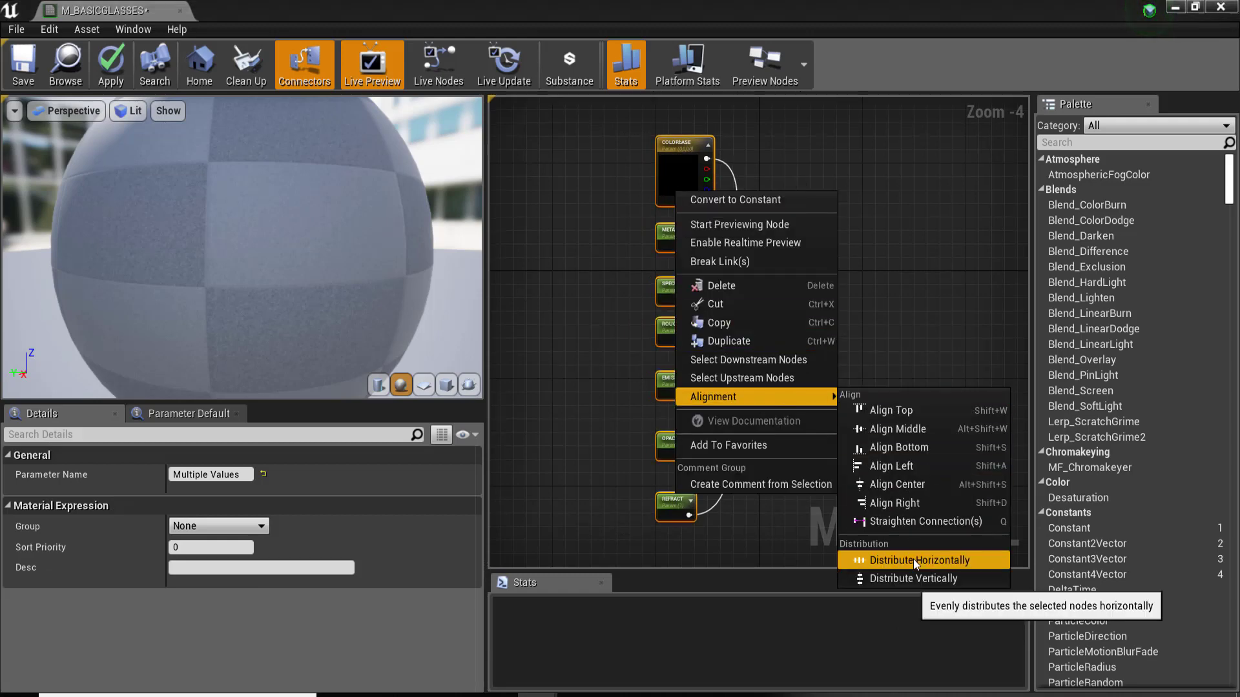
click(913, 579)
scroll(757, 296, down, 2)
click(568, 350)
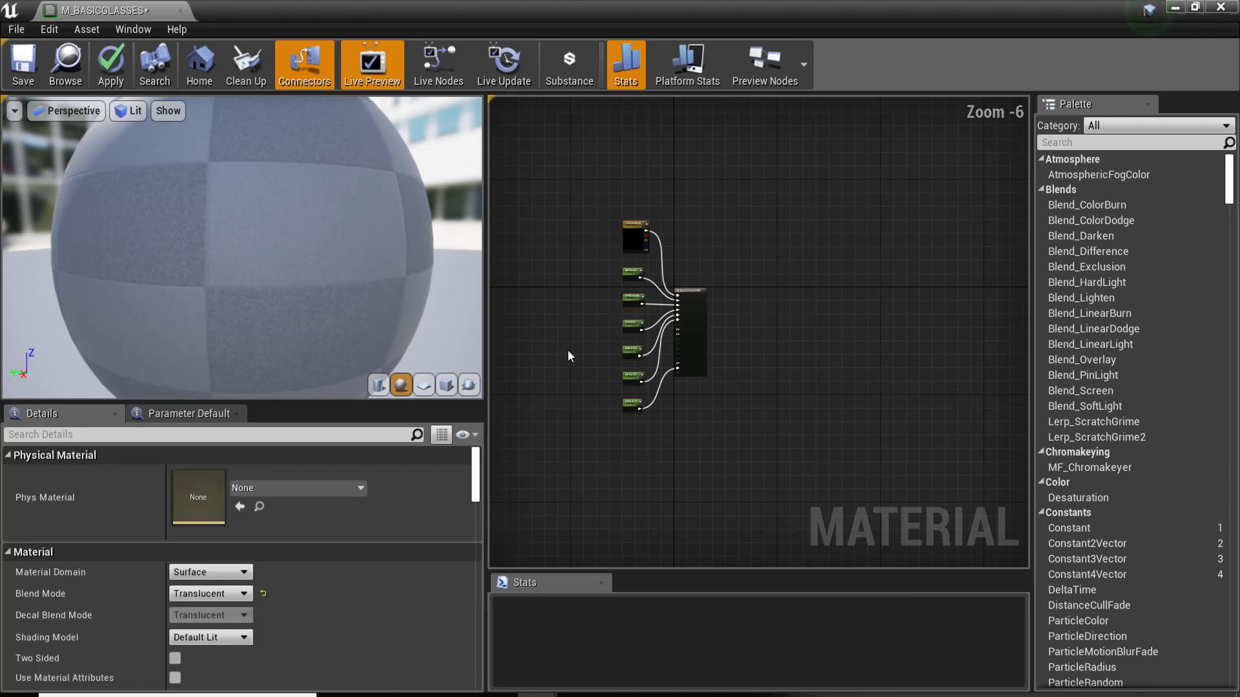
scroll(560, 278, up, 2)
scroll(564, 354, up, 1)
right_drag(564, 354, 608, 342)
scroll(610, 339, down, 1)
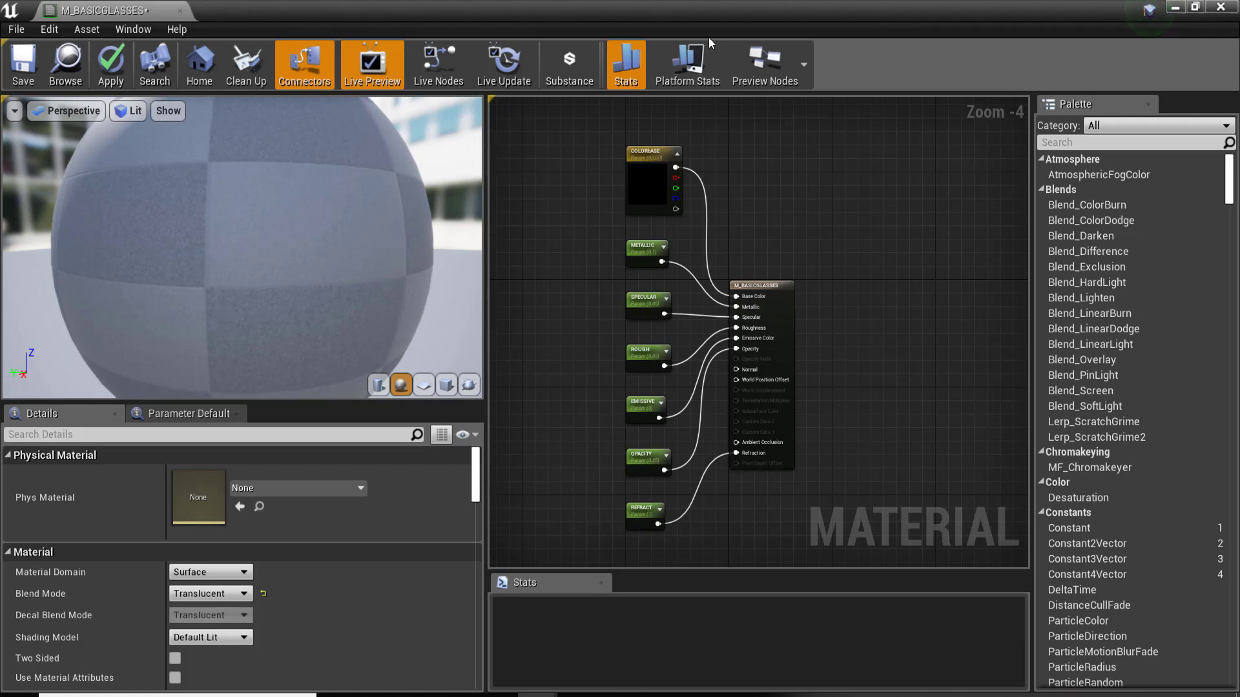
drag(256, 326, 423, 258)
Set COLORBASE to pale blue (about R 0.39, G 0.42, B 0.705) in the Color Picker
scroll(629, 155, up, 2)
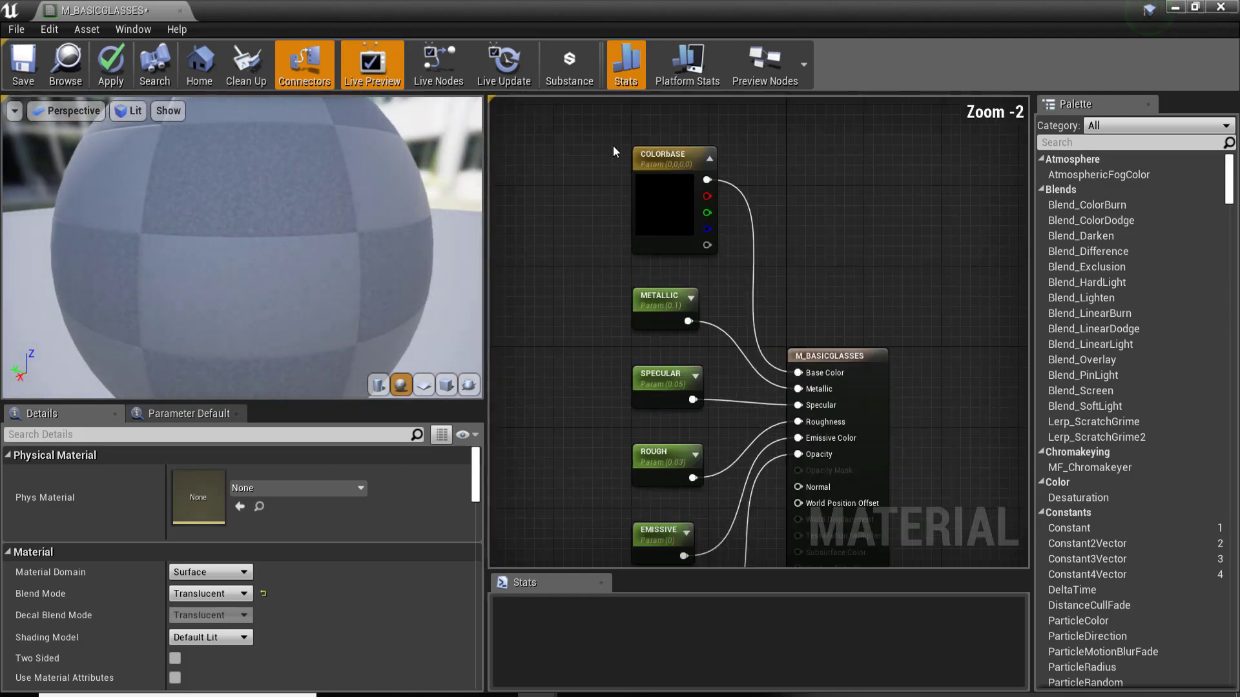
double_click(651, 202)
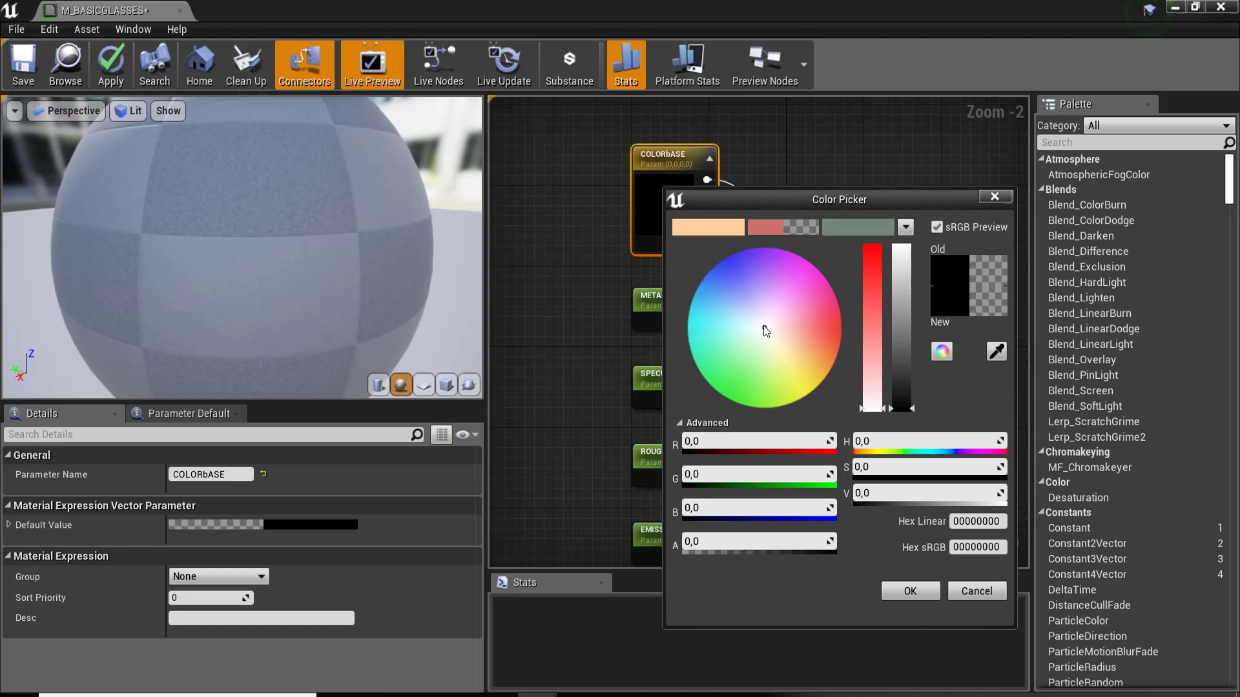
drag(761, 329, 744, 299)
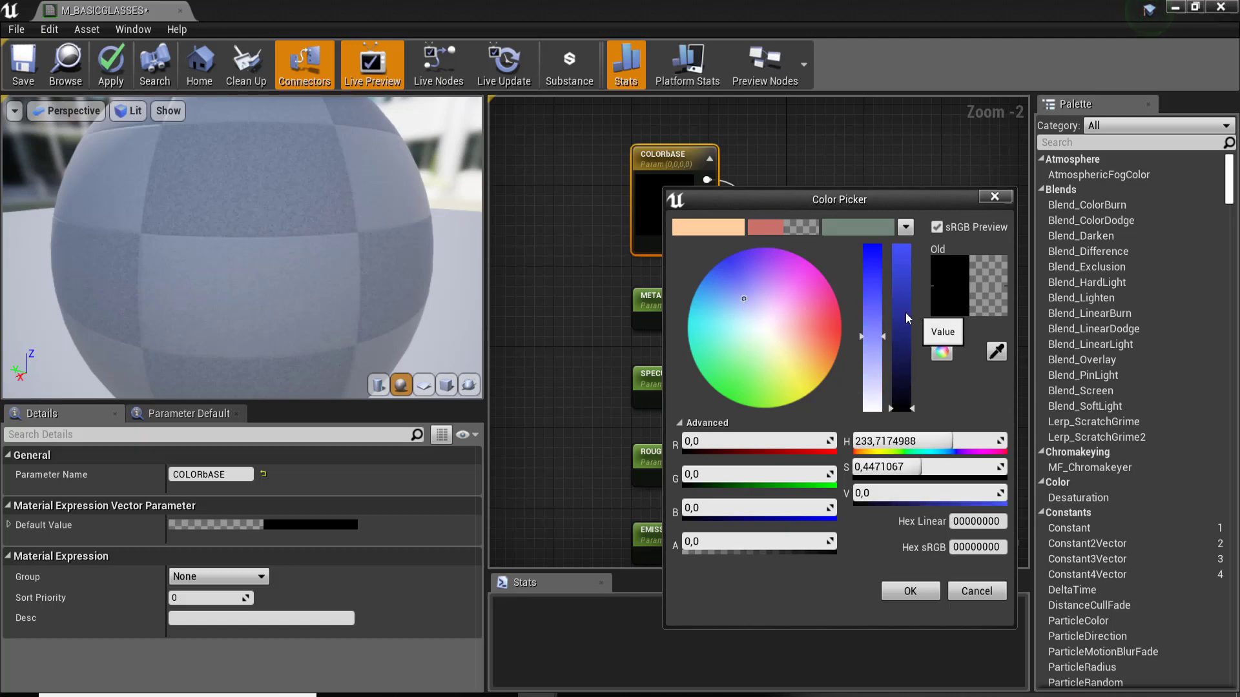
drag(906, 284, 907, 294)
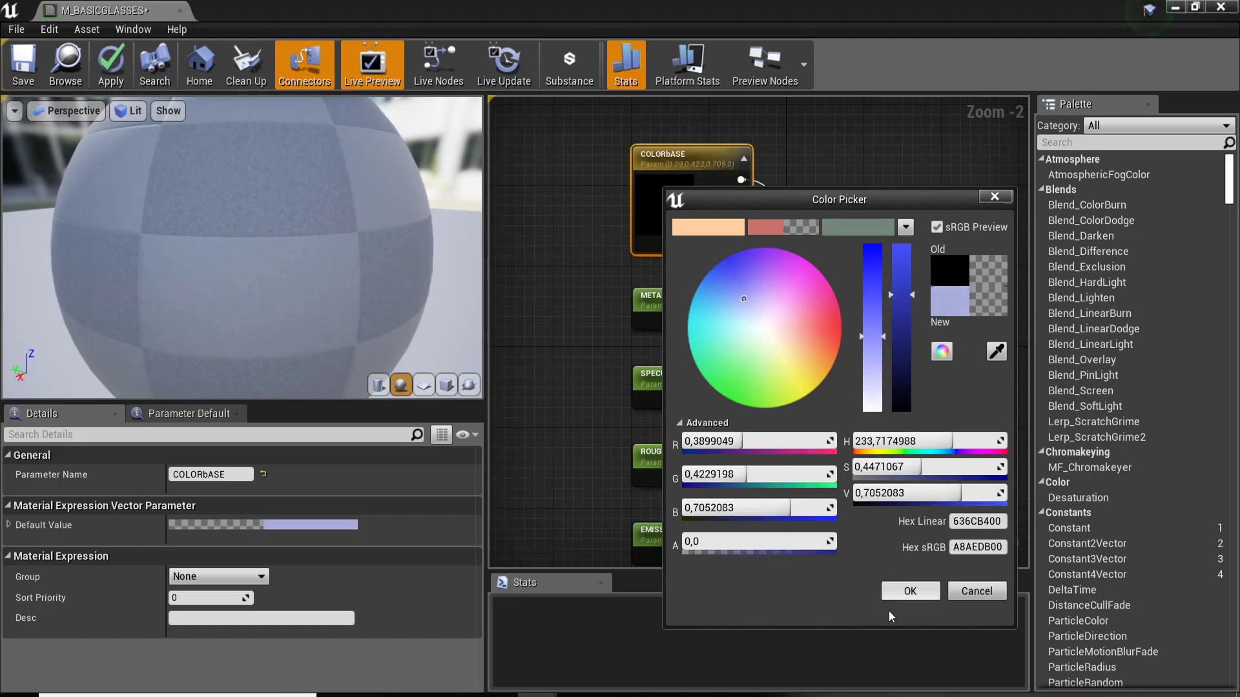
click(904, 593)
scroll(781, 247, down, 2)
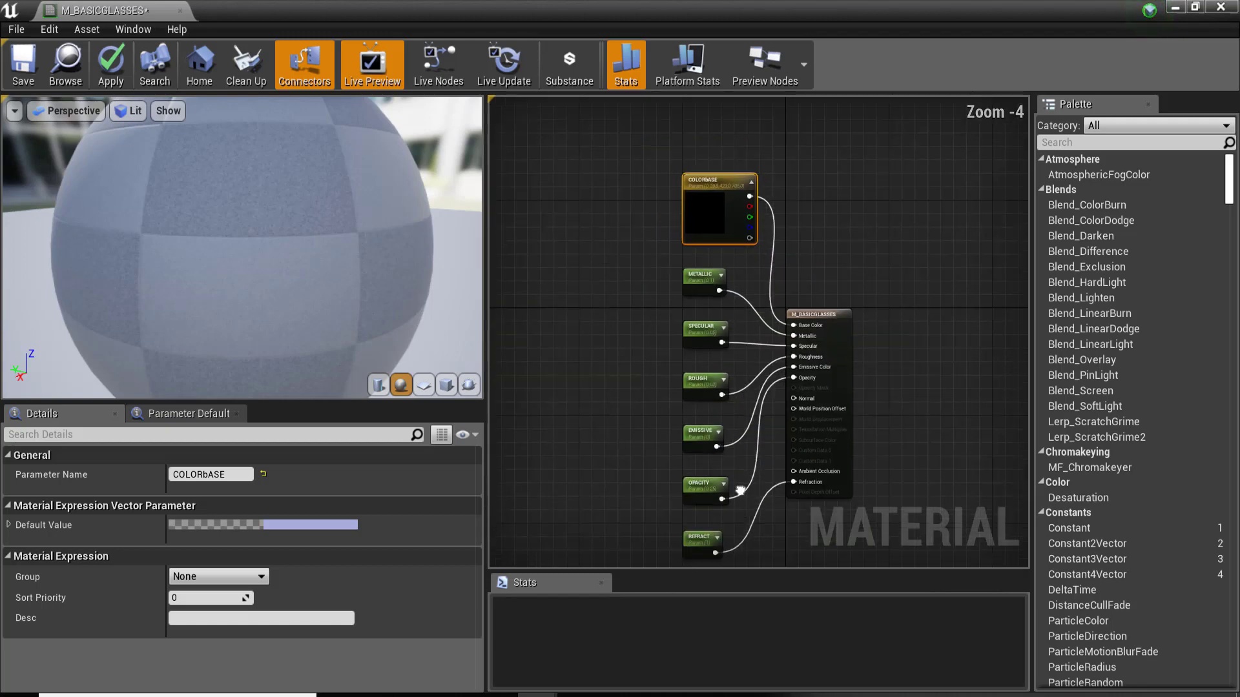
right_drag(718, 483, 713, 454)
Save M_BASICGLASSES with Ctrl+S and dock its editor tab beside 3D_ARCHVIZ and M_WALL_5
click(833, 235)
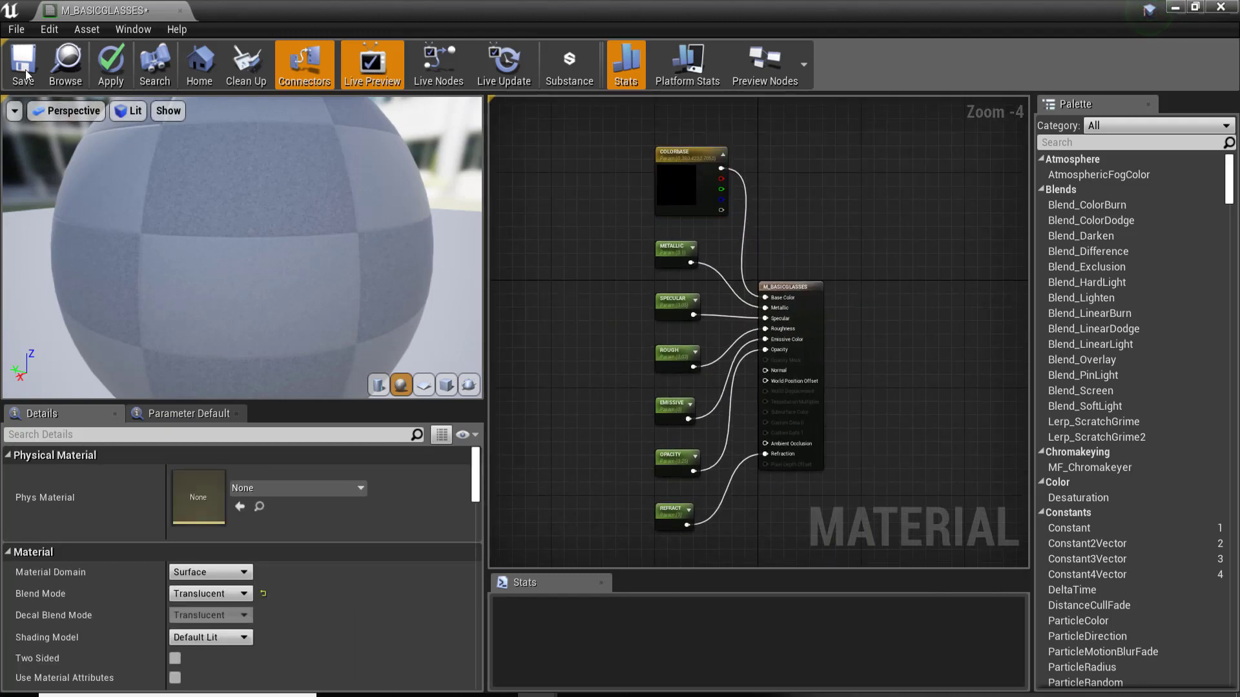
key(ctrl+s)
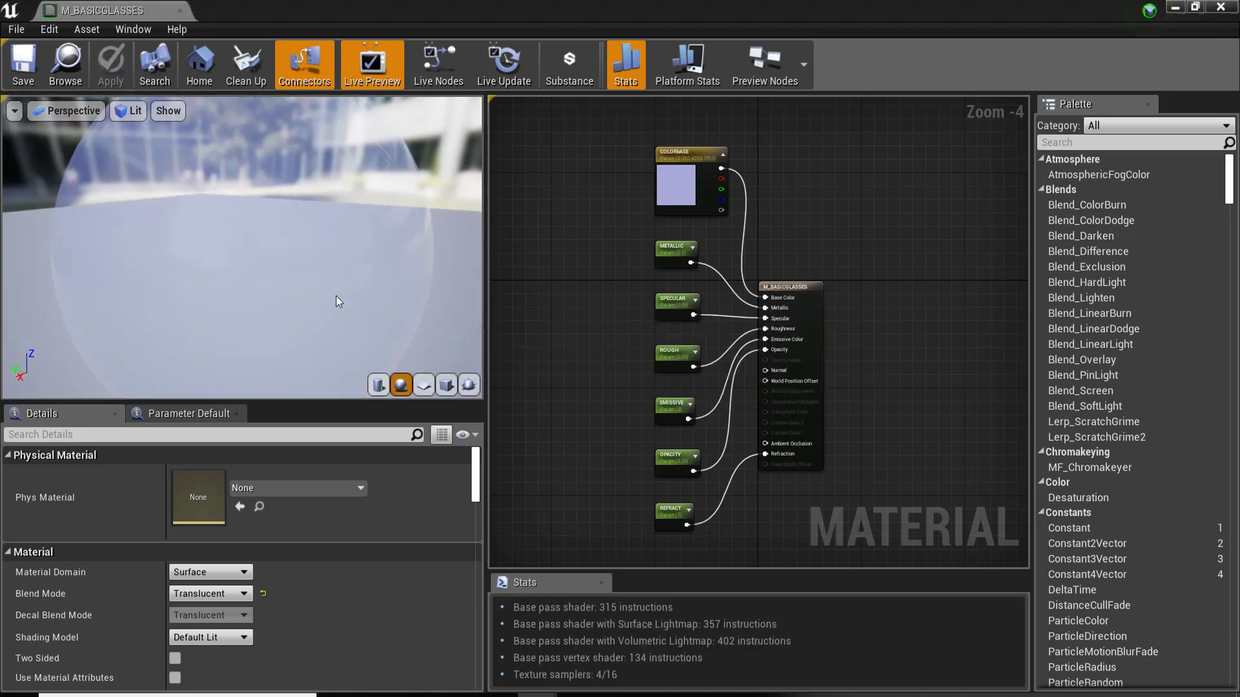
drag(338, 299, 388, 300)
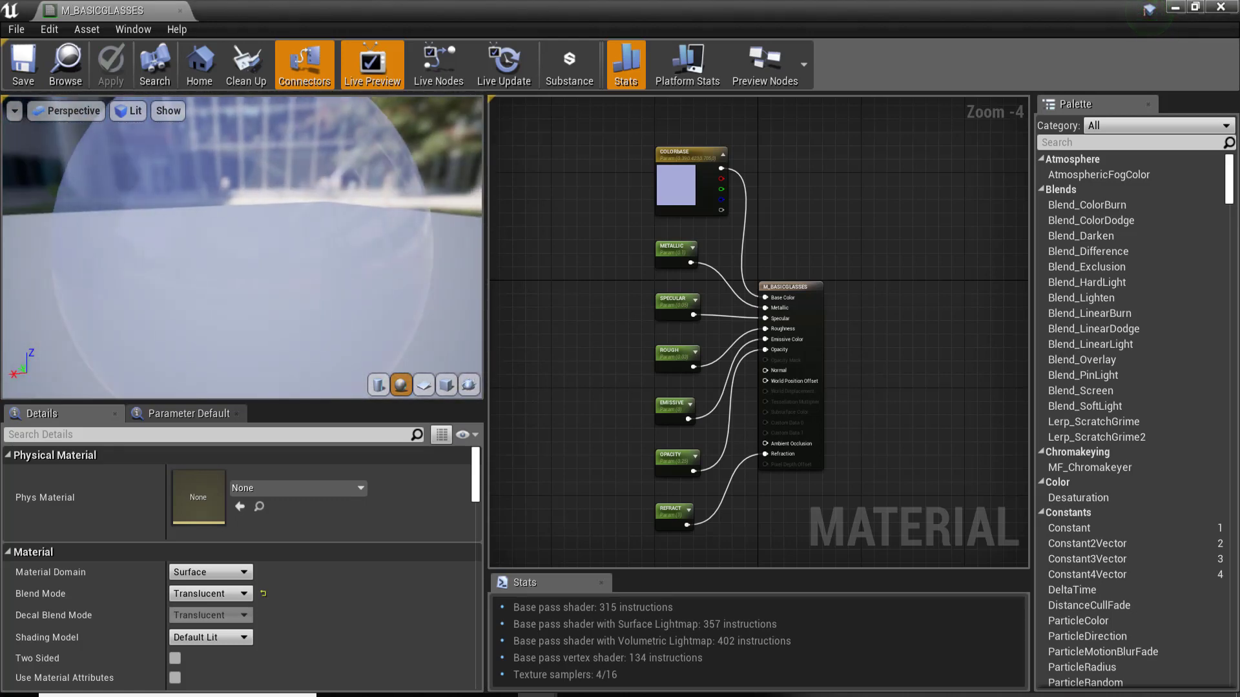
drag(110, 10, 167, 17)
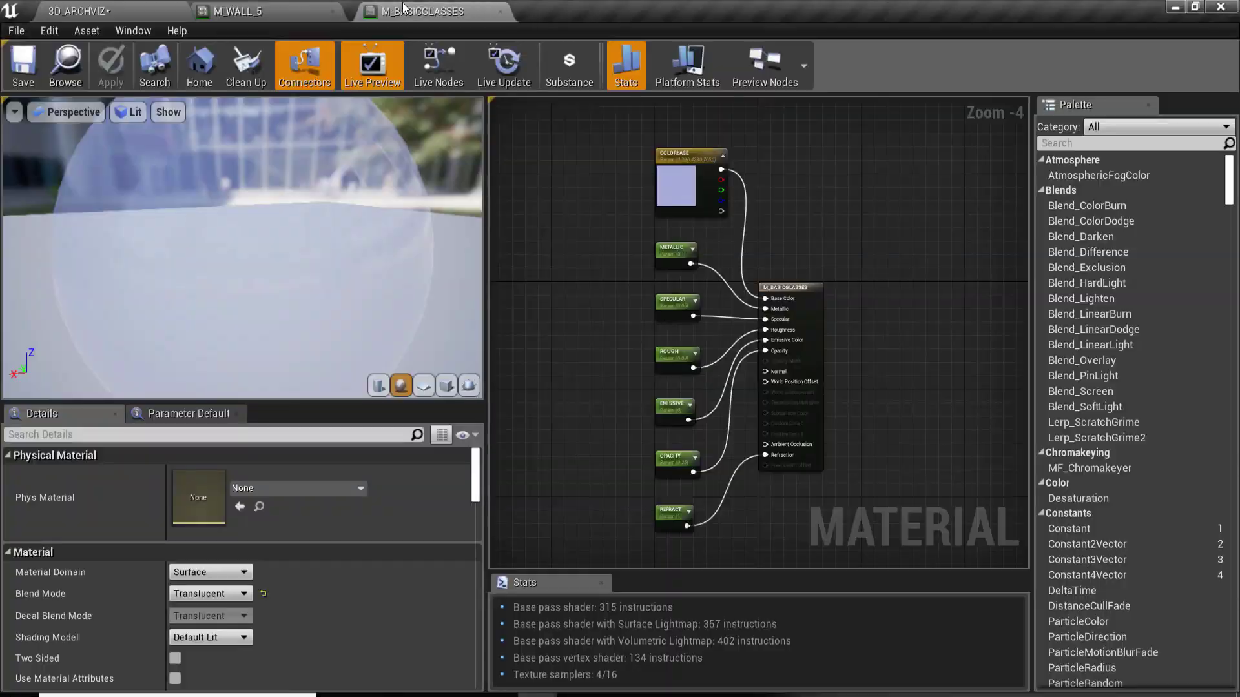
In the 3D_ARCHVIZ Content Browser, create M_INST_GLASS_WINDOWS from M_BASICGLASSES
click(155, 13)
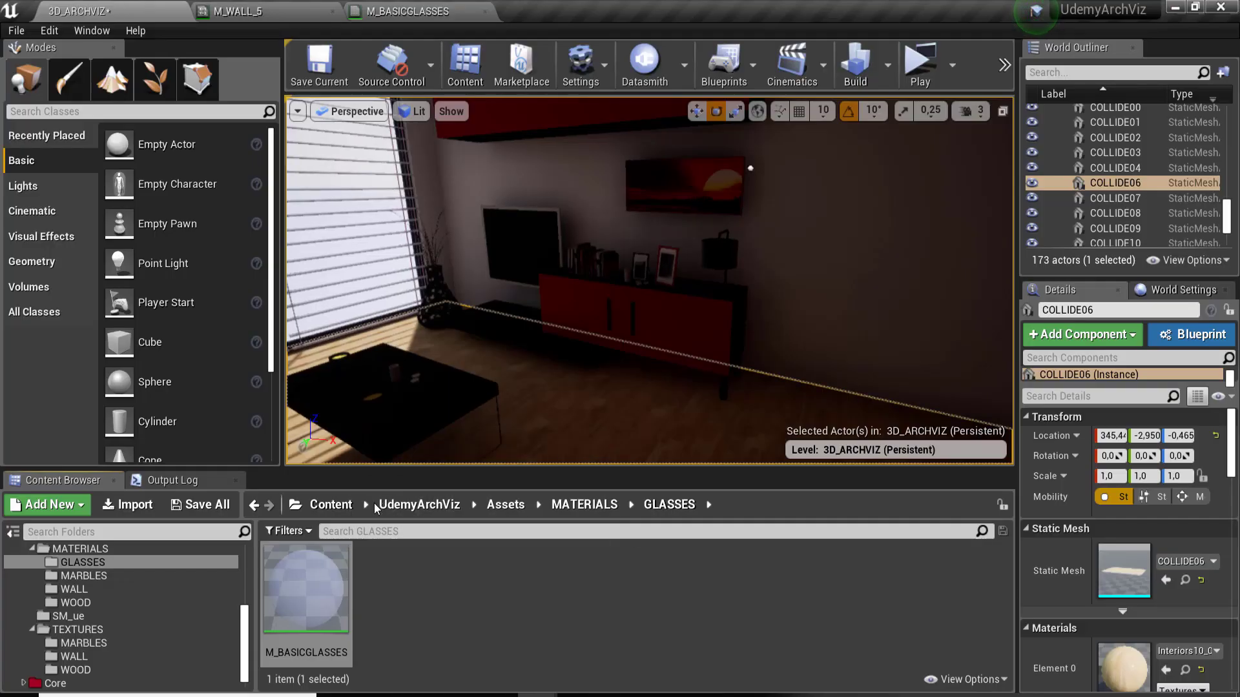
drag(365, 436, 365, 370)
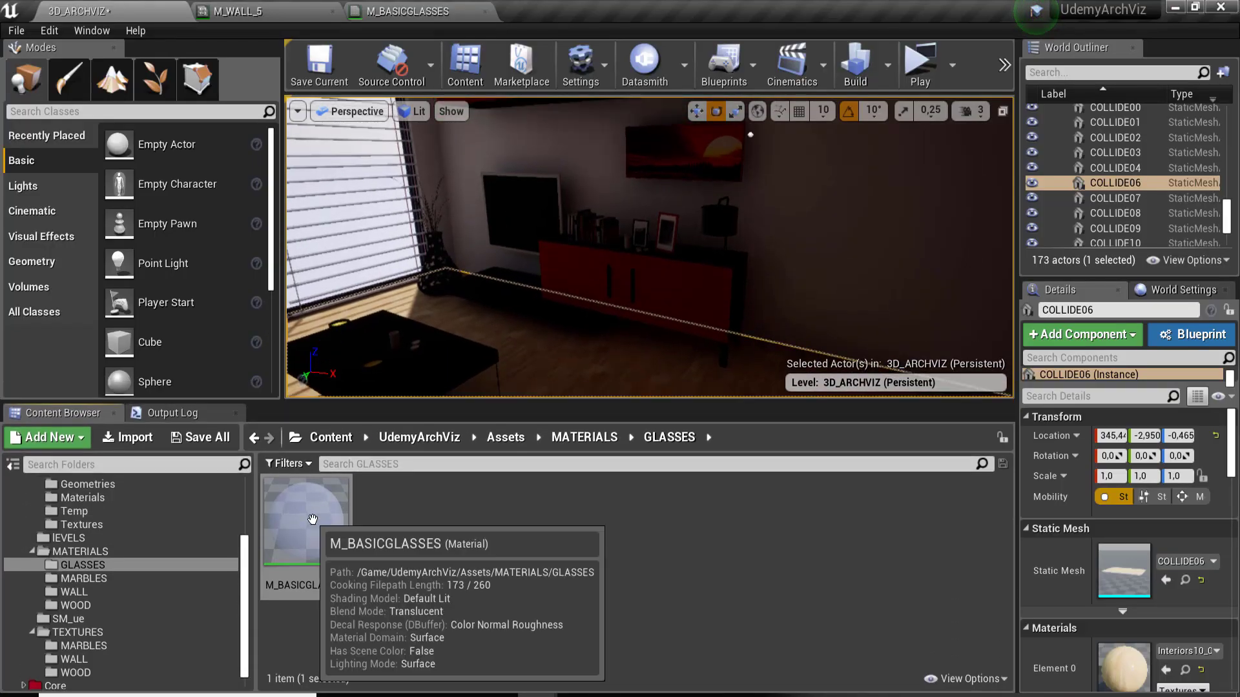
drag(306, 523, 460, 529)
right_click(453, 528)
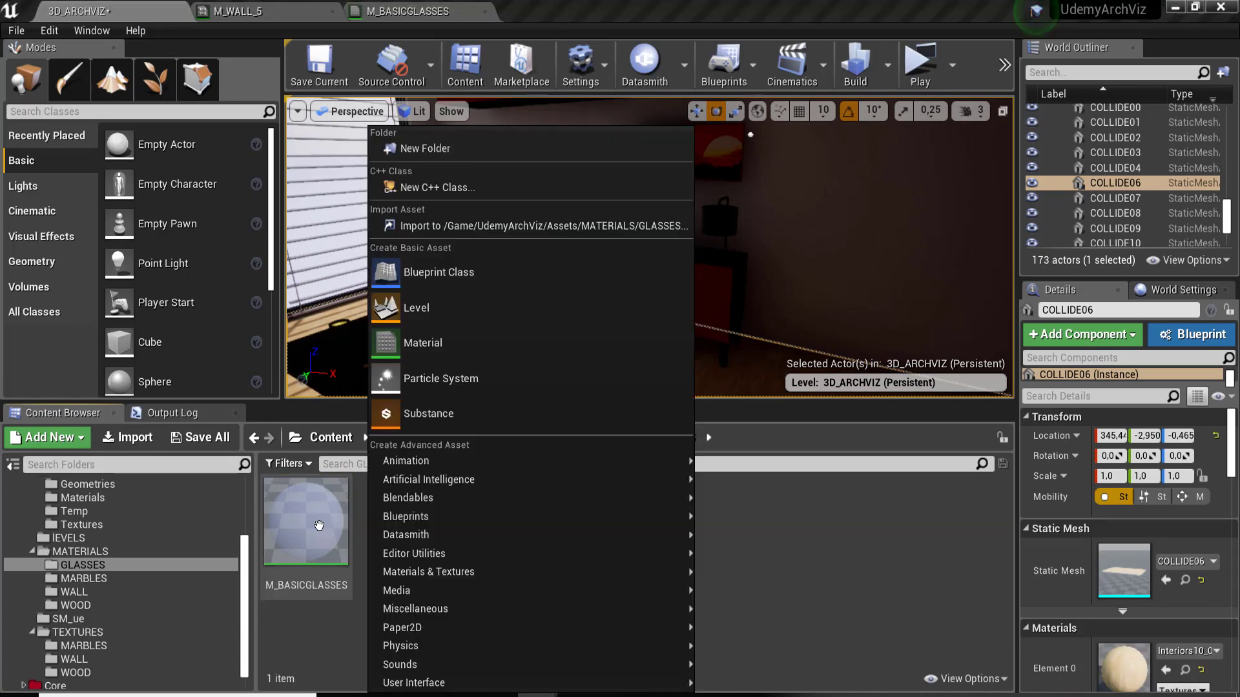
right_click(315, 522)
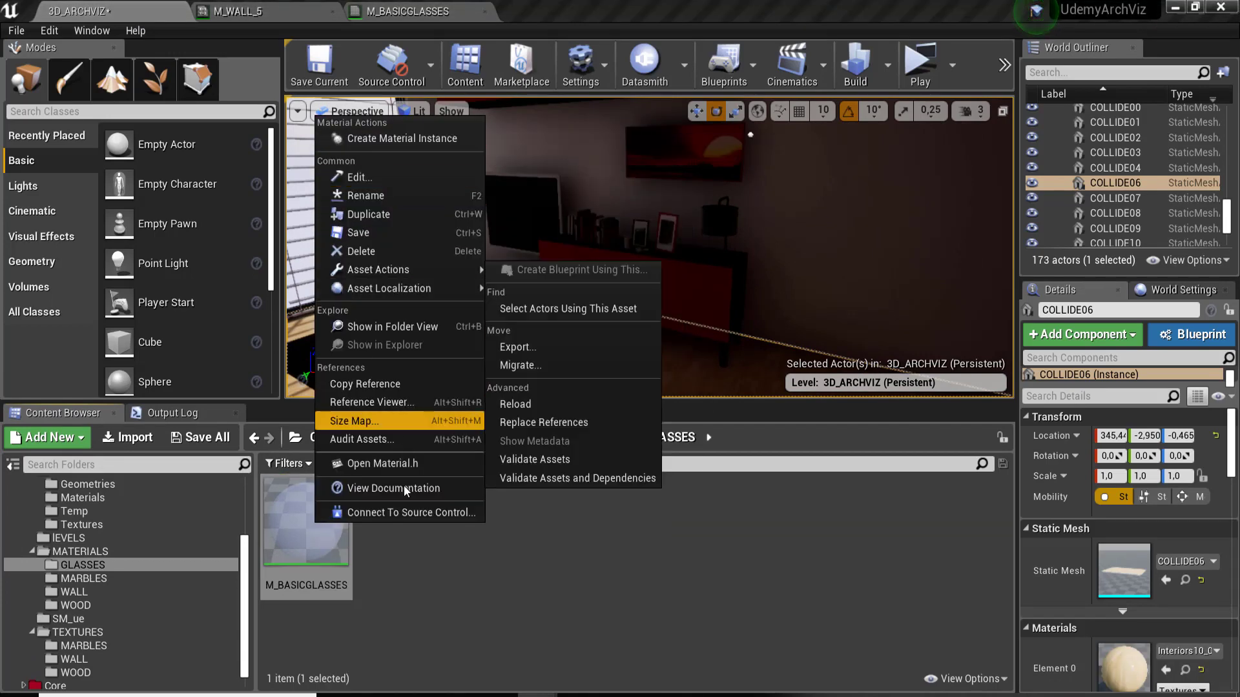
click(413, 138)
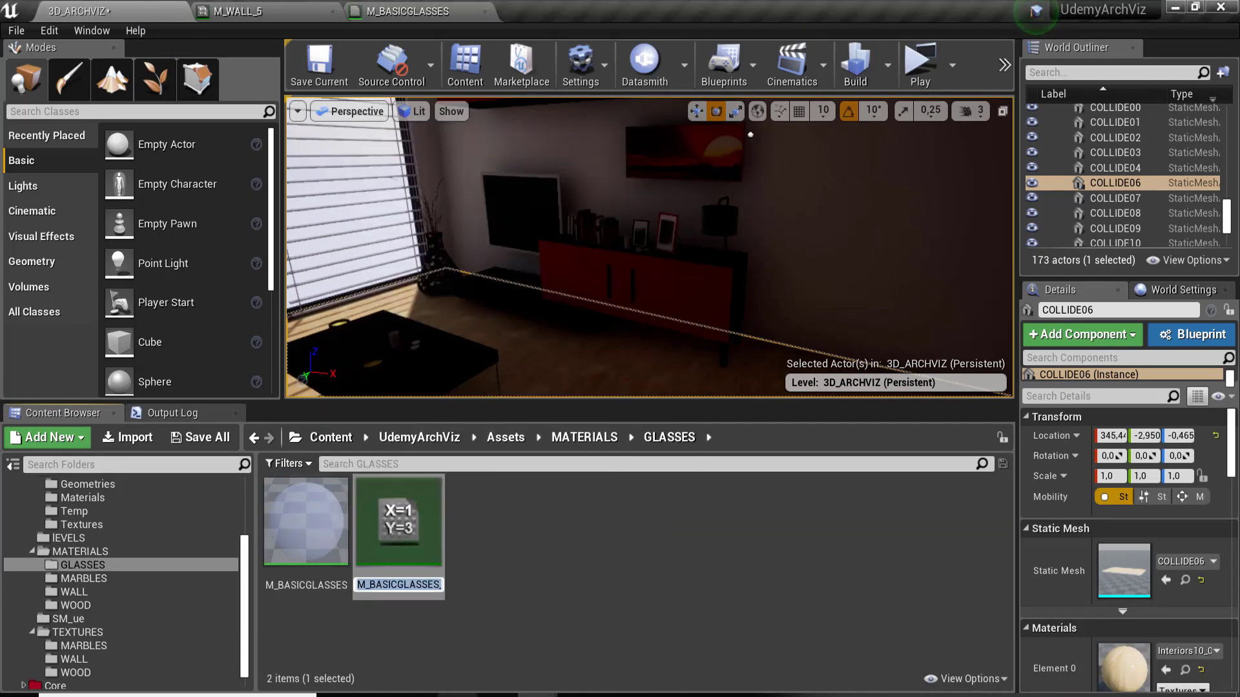
text(M_)
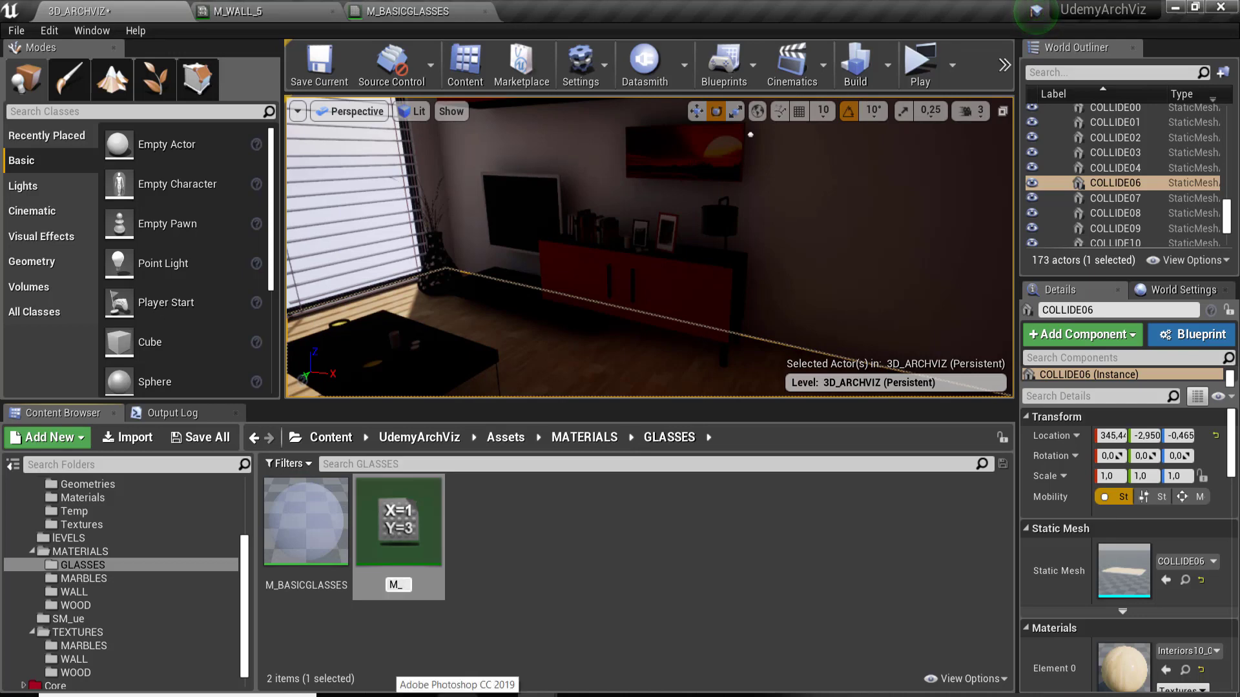
text(G)
text(INST)
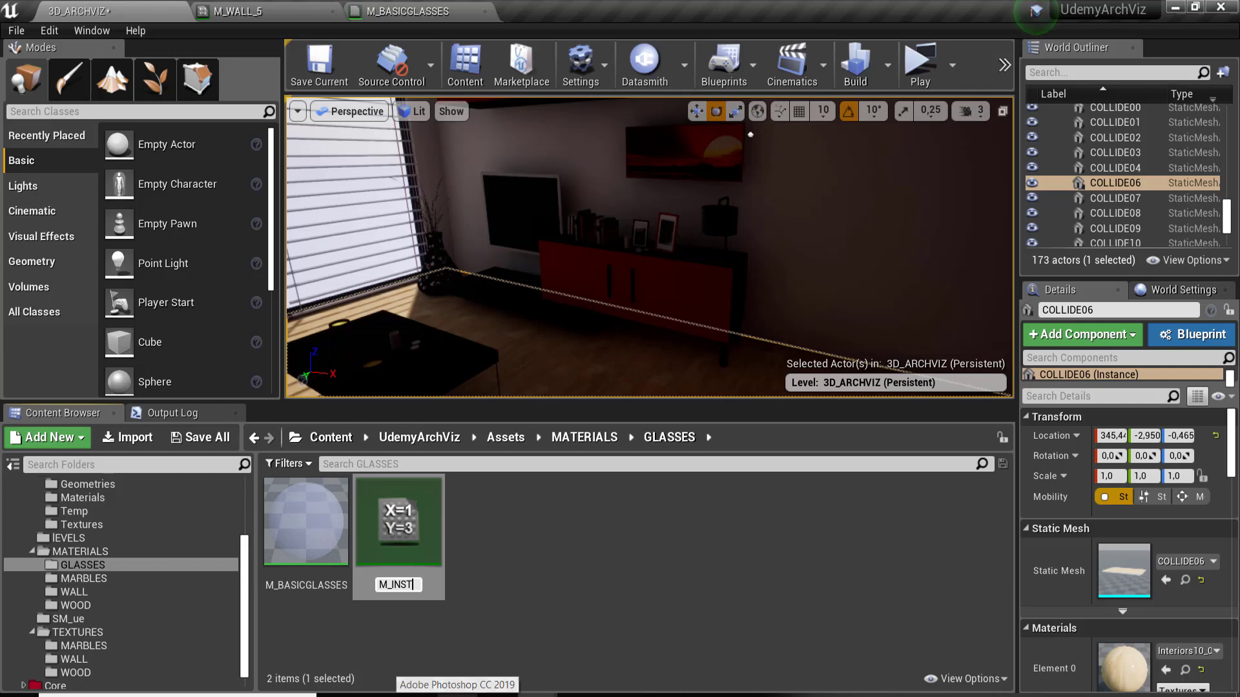
text(_G)
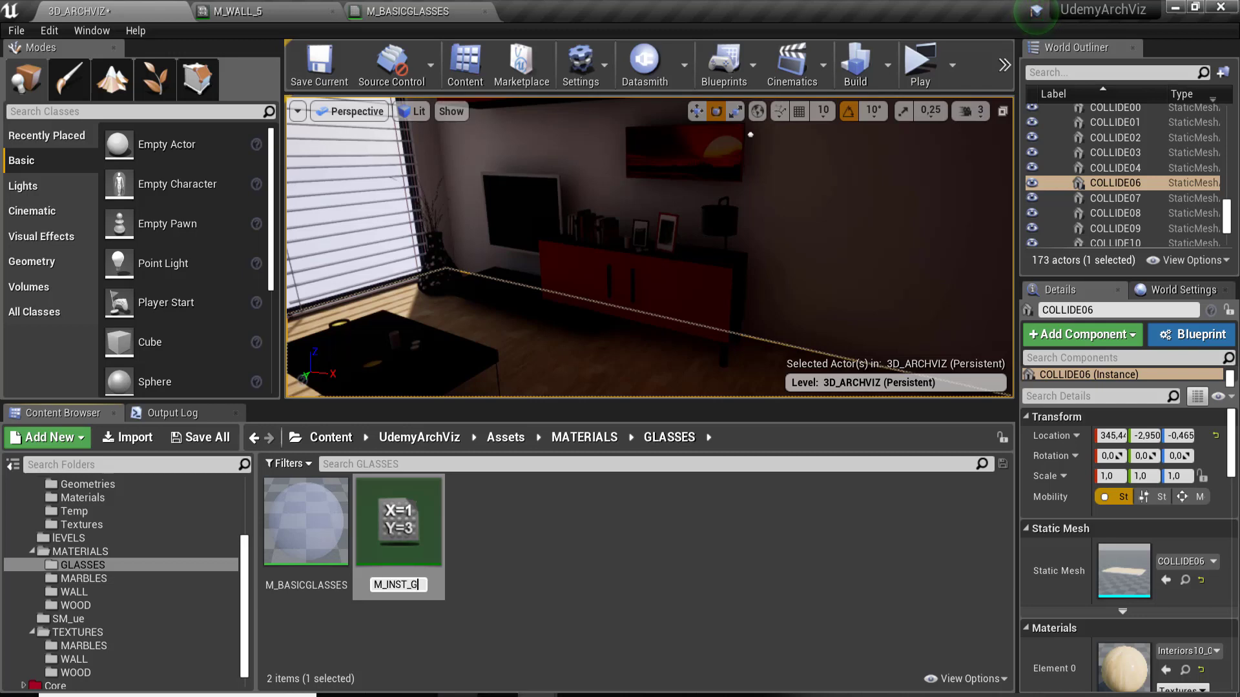
text(LASS_)
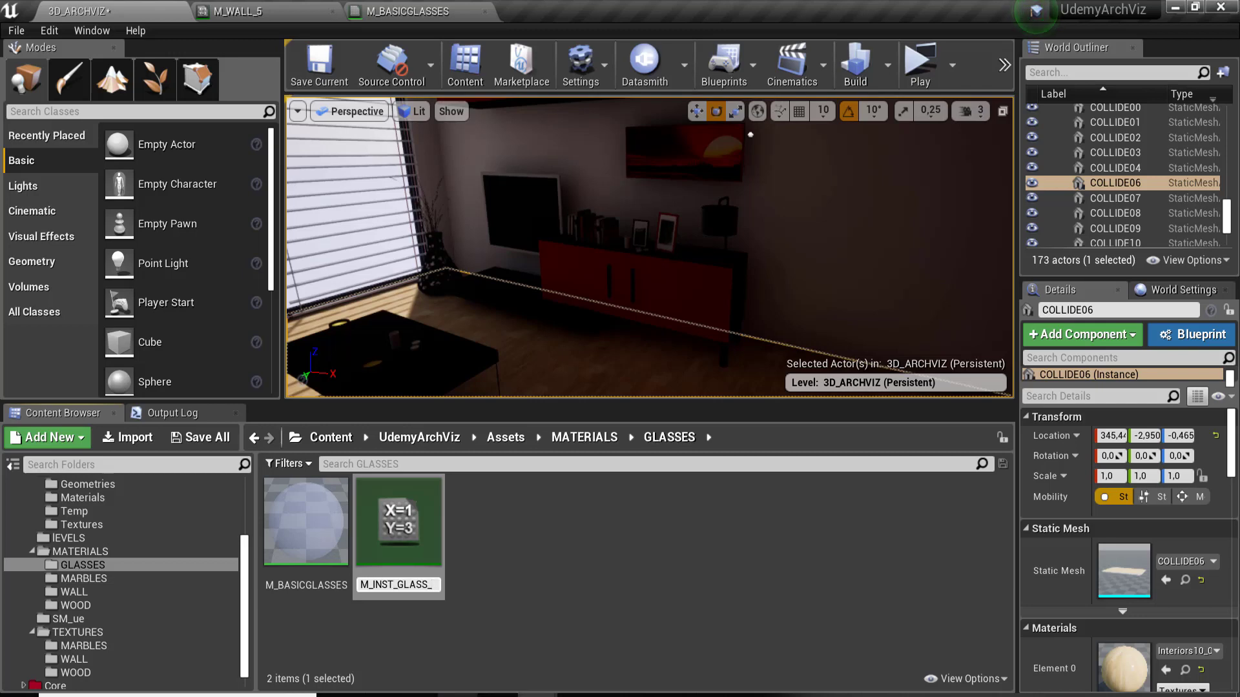
text(WINDOWS)
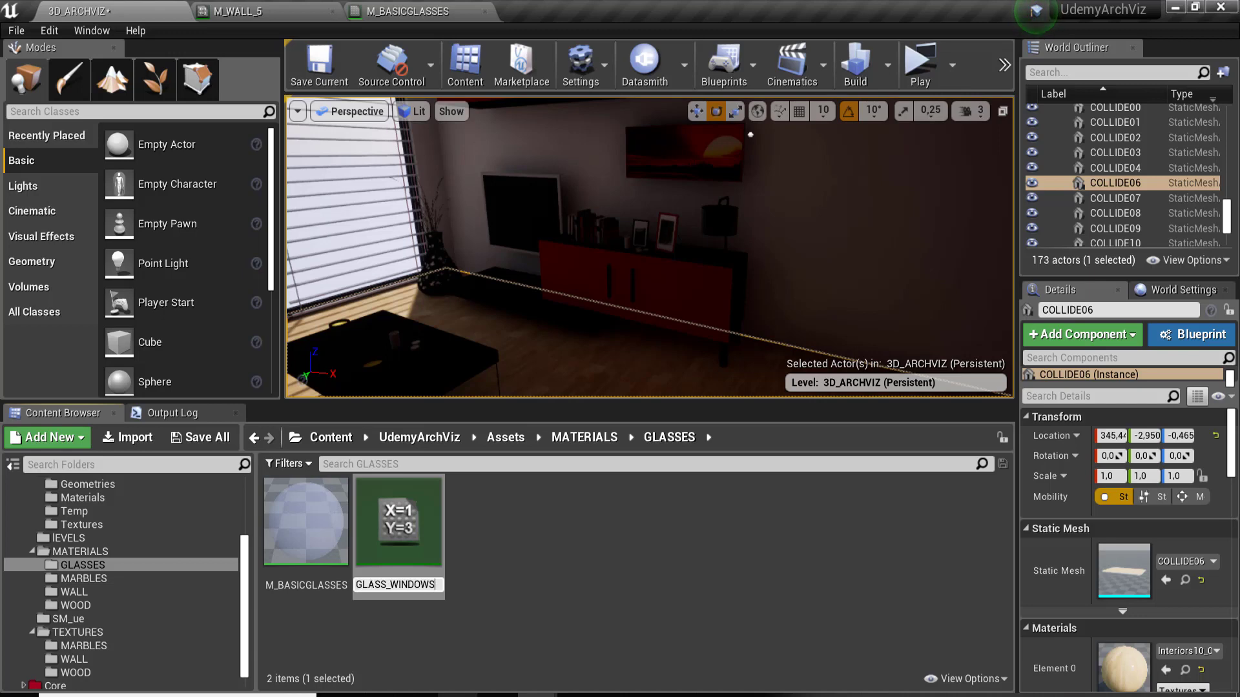
key(Return)
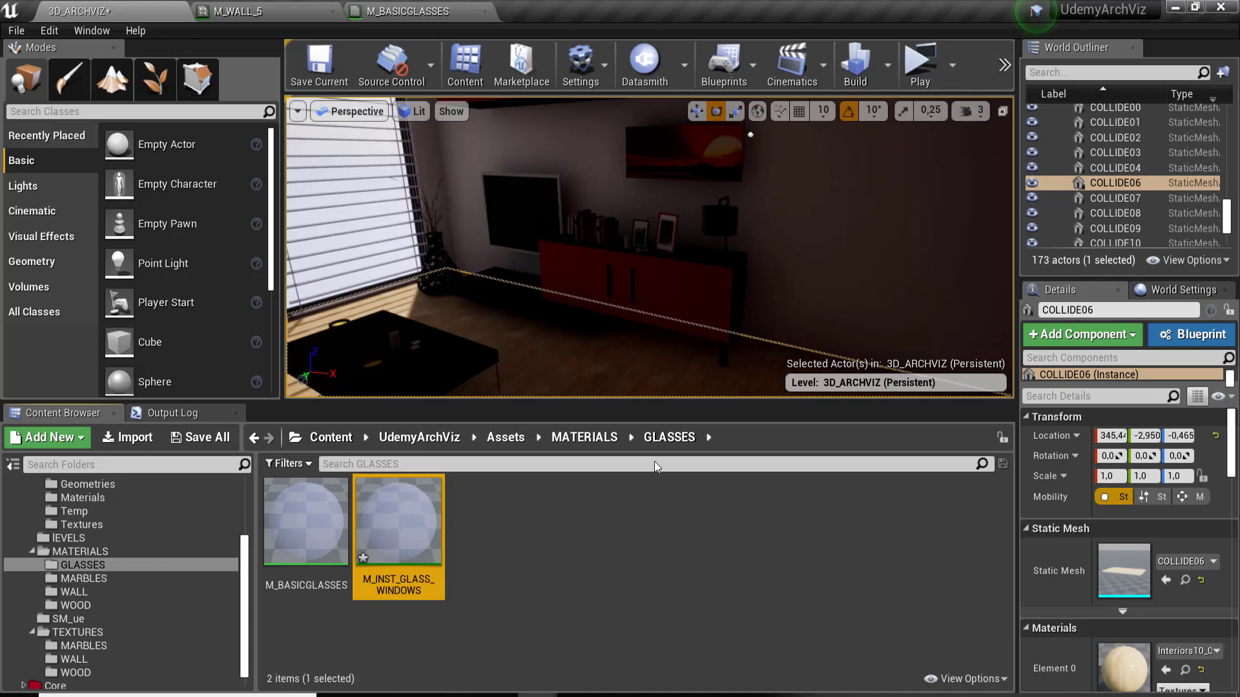
Open M_INST_GLASS_WINDOWS and override SPECULAR to 0,25 and ROUGH to 0,05
double_click(400, 525)
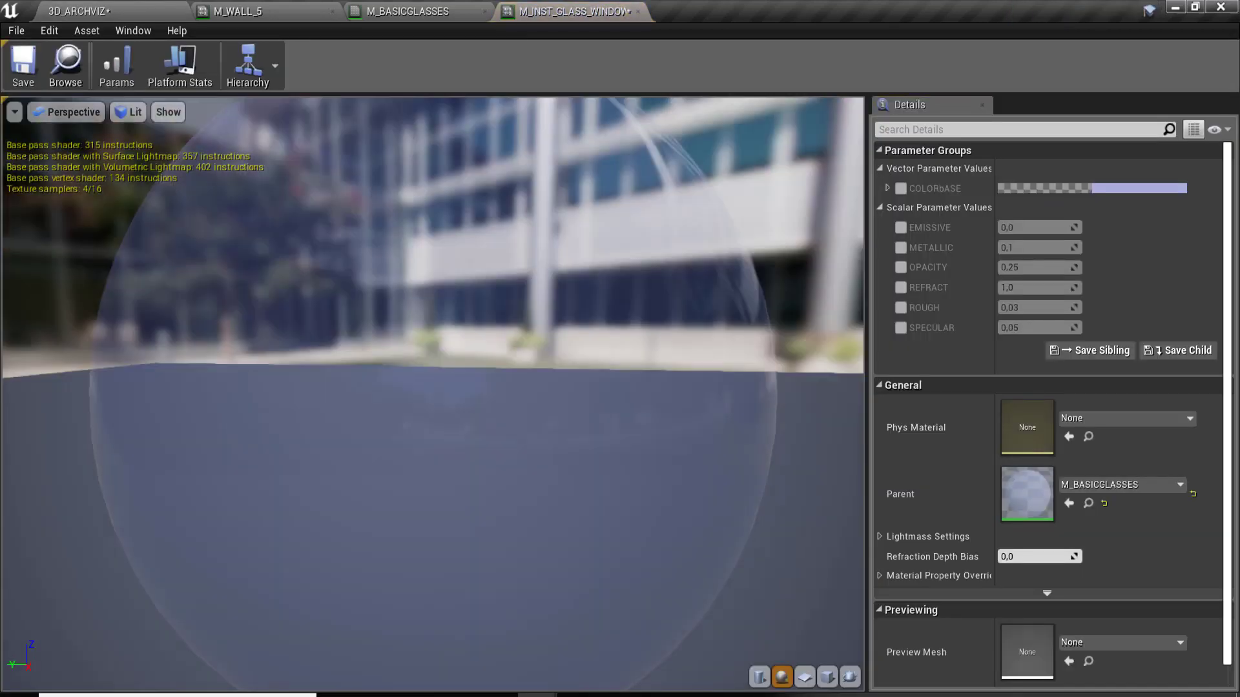
drag(433, 394, 362, 394)
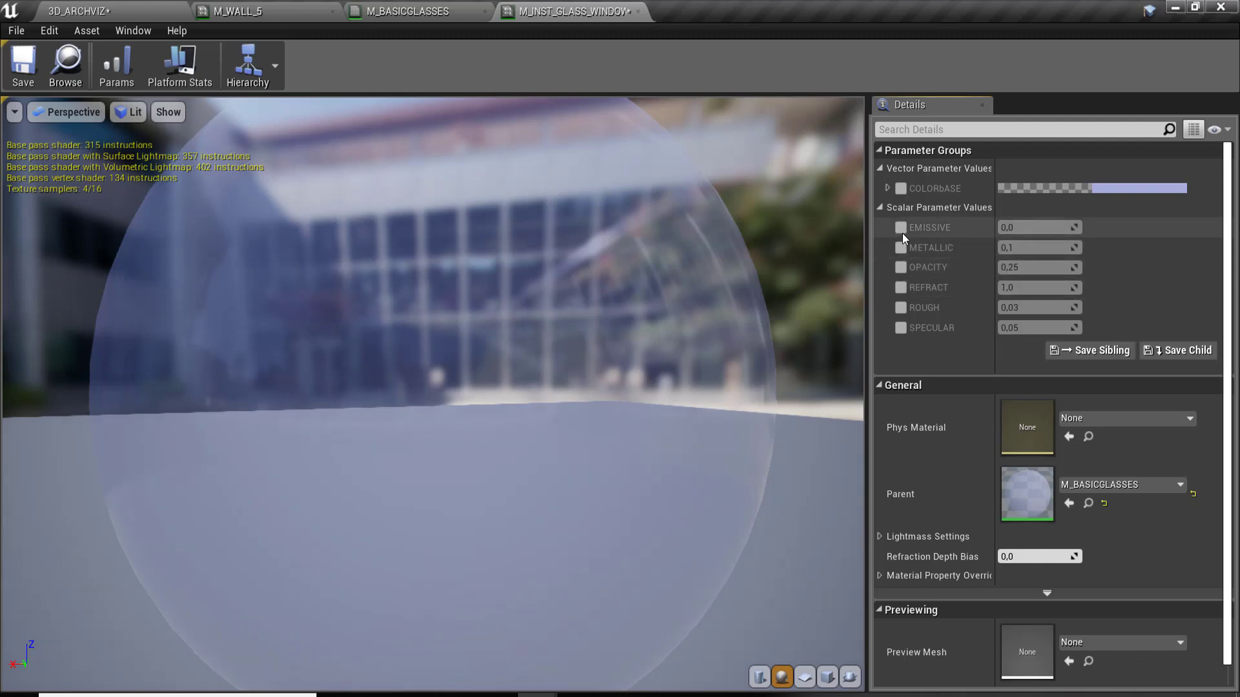
click(900, 328)
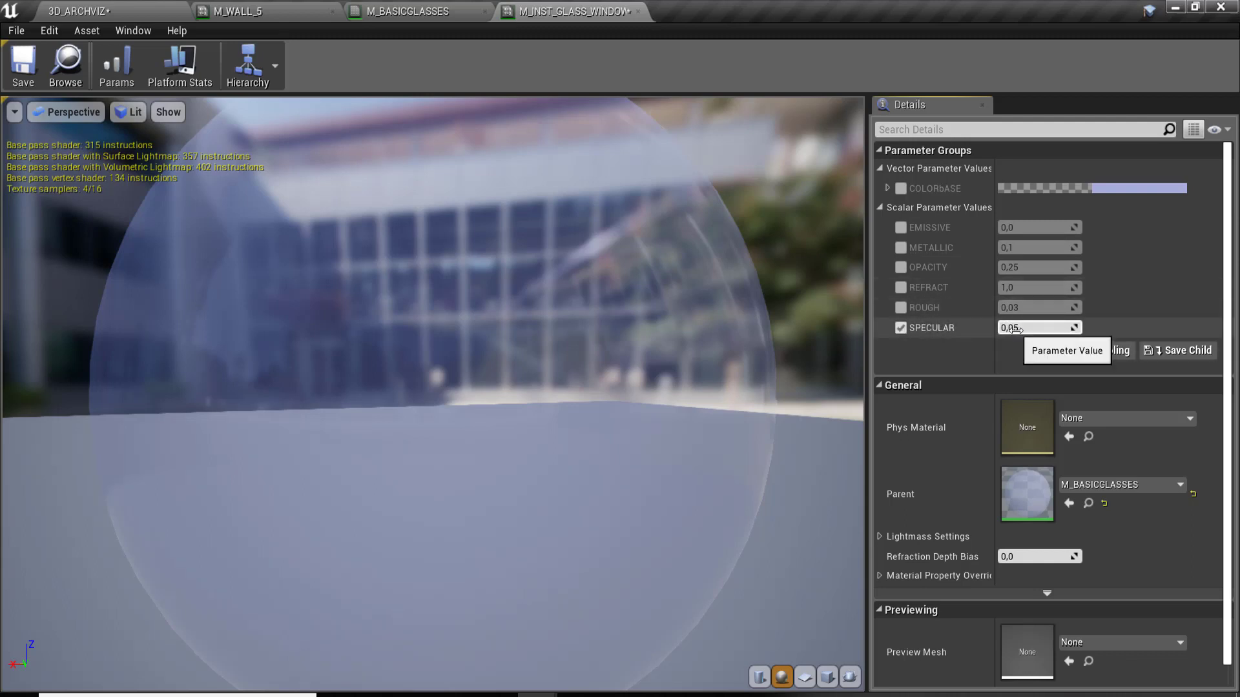
drag(1033, 327, 1052, 328)
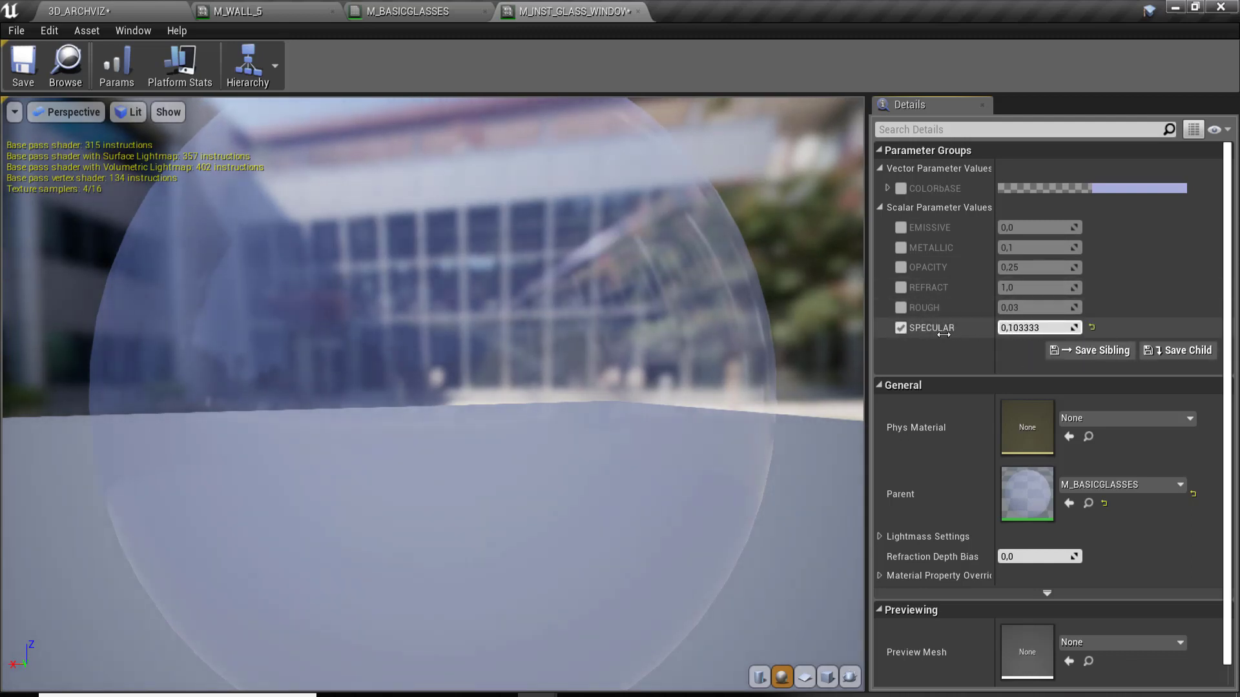
mouse_move(943, 334)
mouse_down()
mouse_move(924, 333)
mouse_move(916, 309)
mouse_up()
click(900, 307)
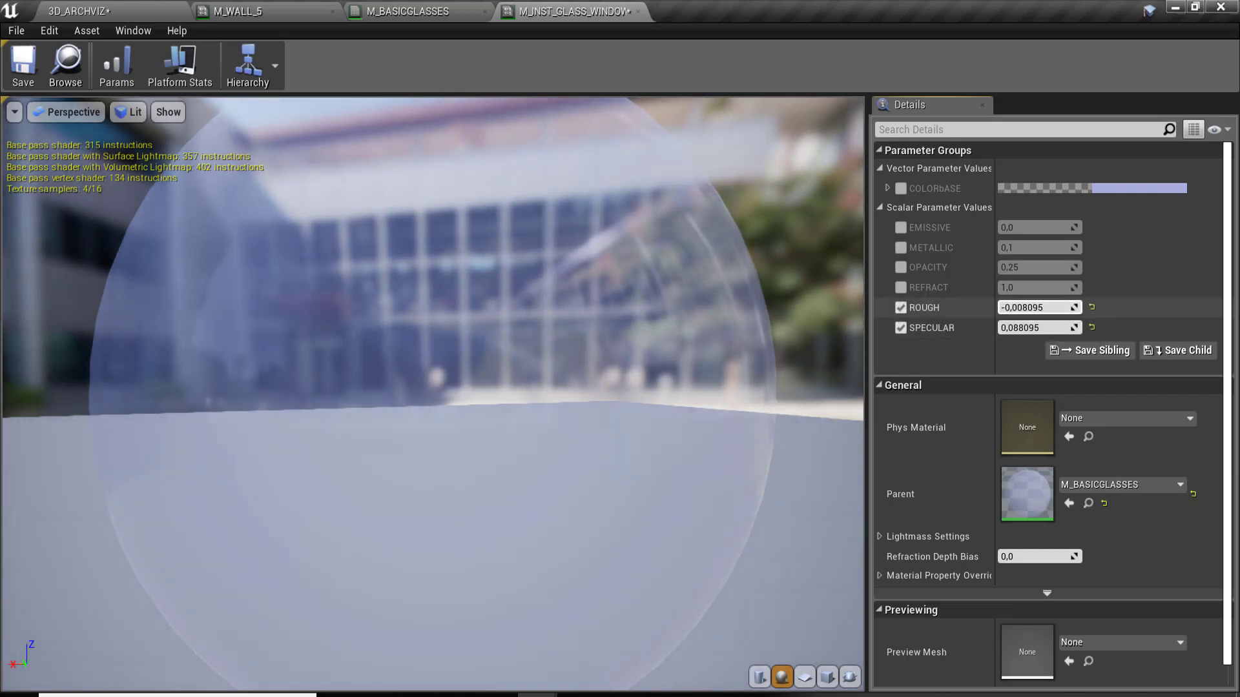
drag(1040, 308, 1026, 307)
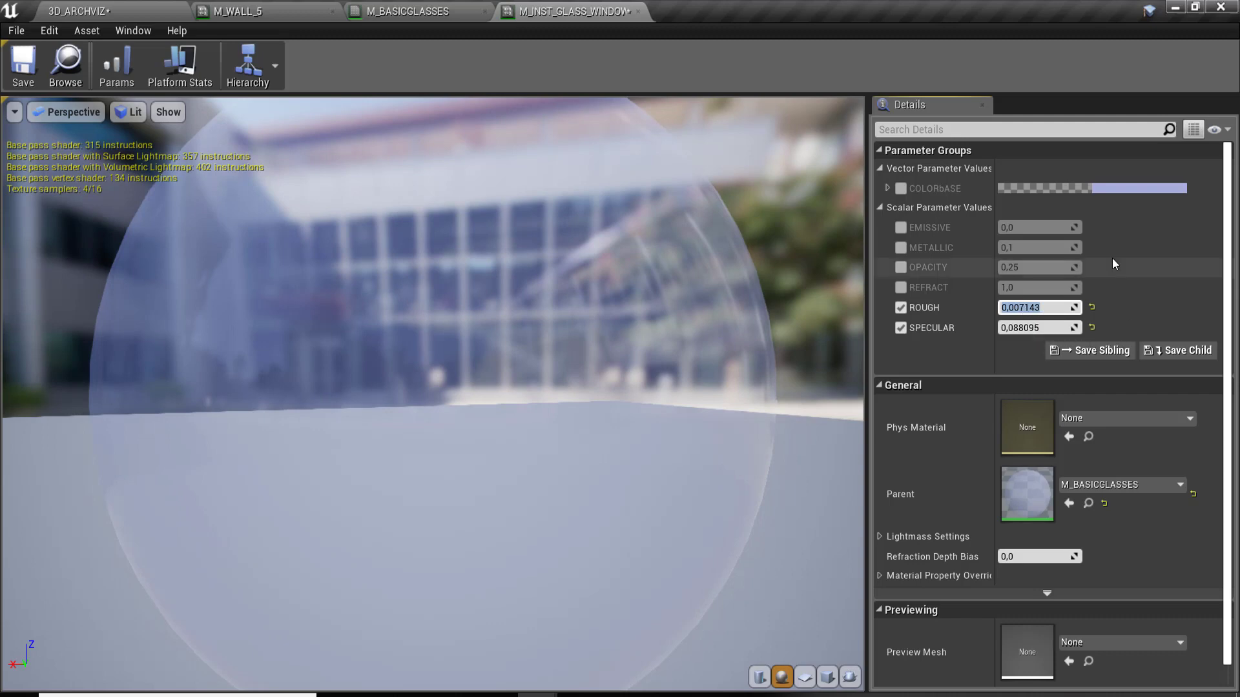
text(0,6)
key(Return)
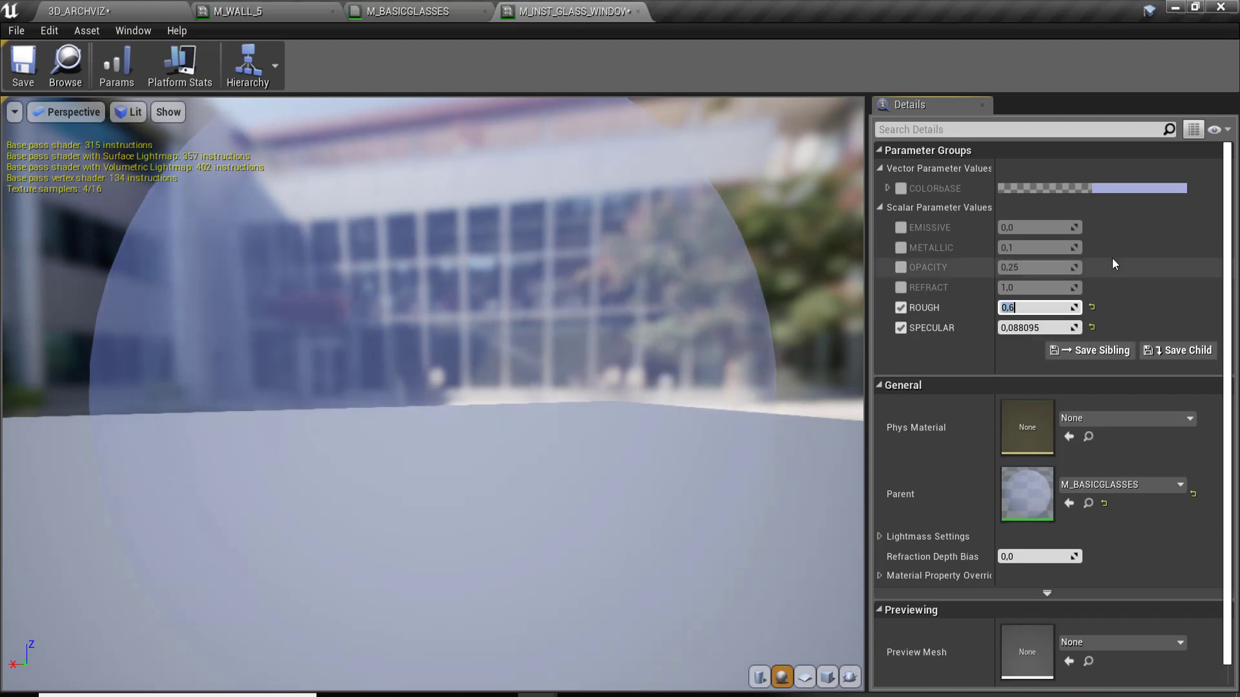
click(1028, 330)
key(BackSpace)
text(0,25)
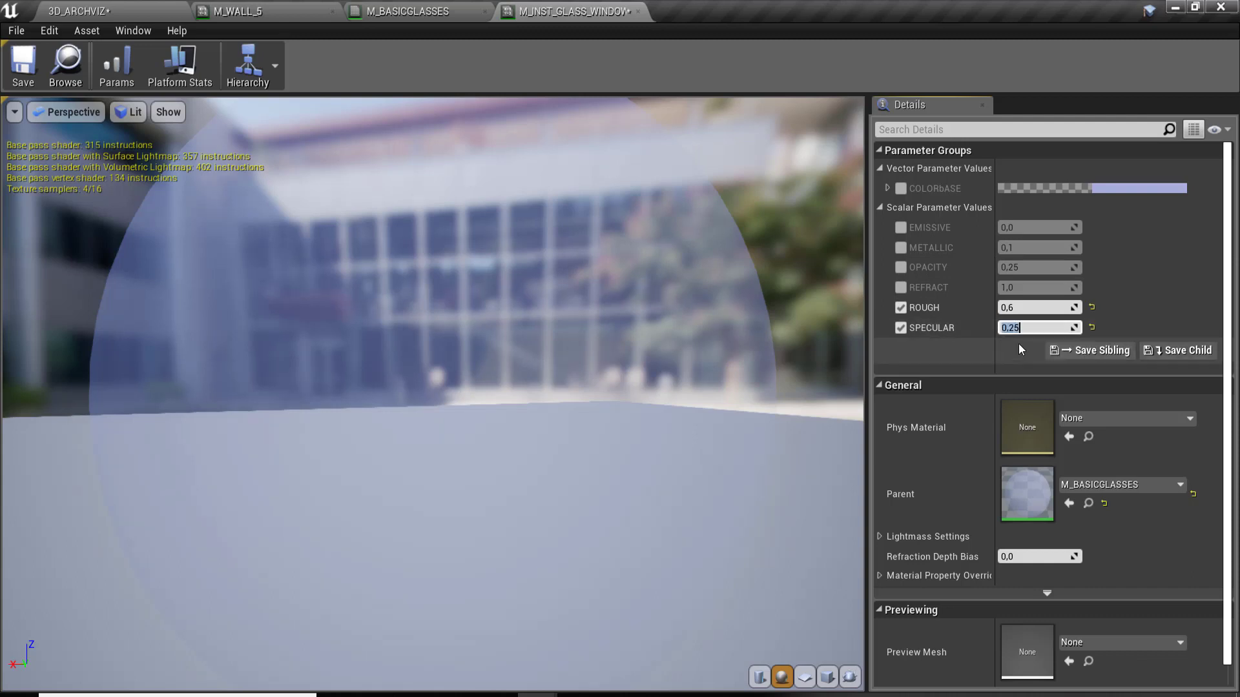
key(Return)
click(1025, 303)
text(.05)
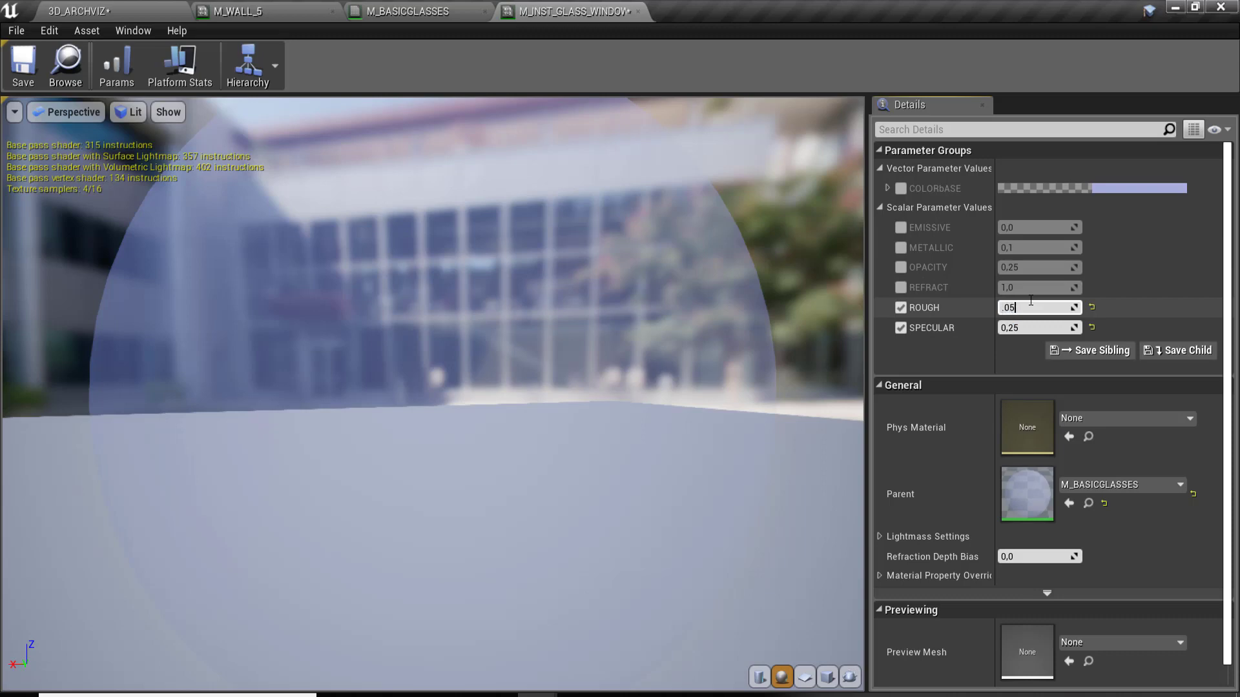
key(Return)
drag(457, 373, 491, 348)
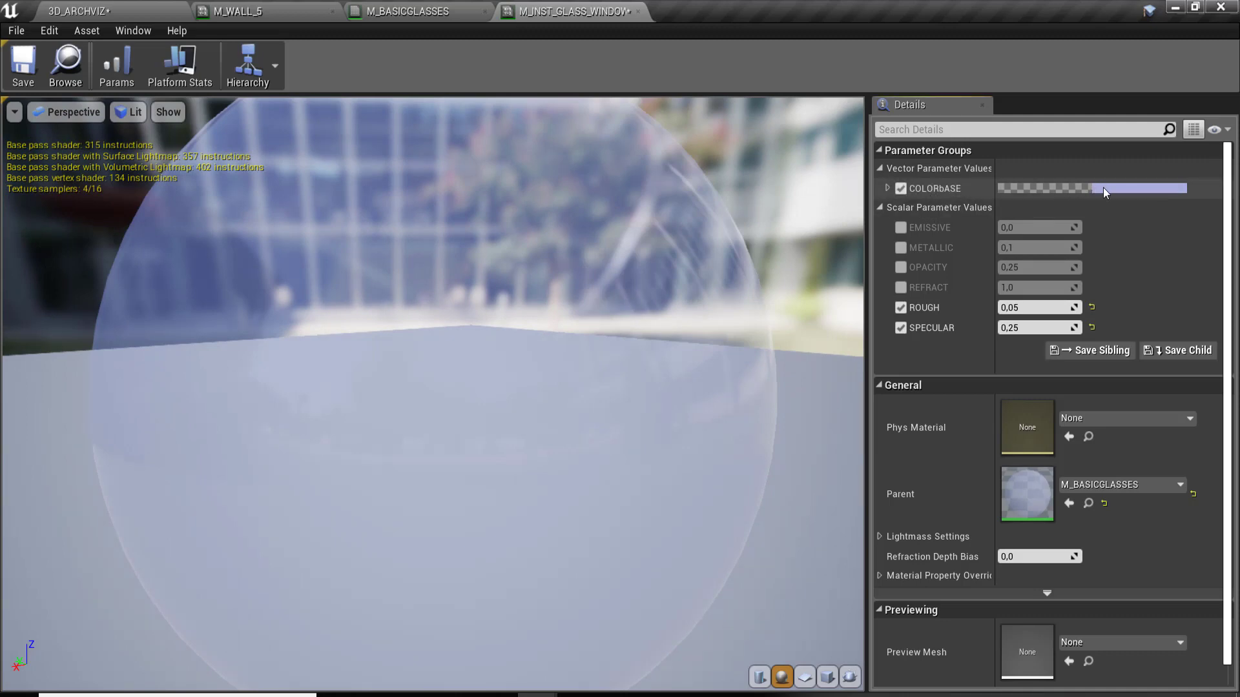
Change COLORBASE to a deeper blue and save the instance
click(1103, 187)
mouse_move(953, 351)
mouse_down()
mouse_move(960, 362)
mouse_move(957, 295)
mouse_up()
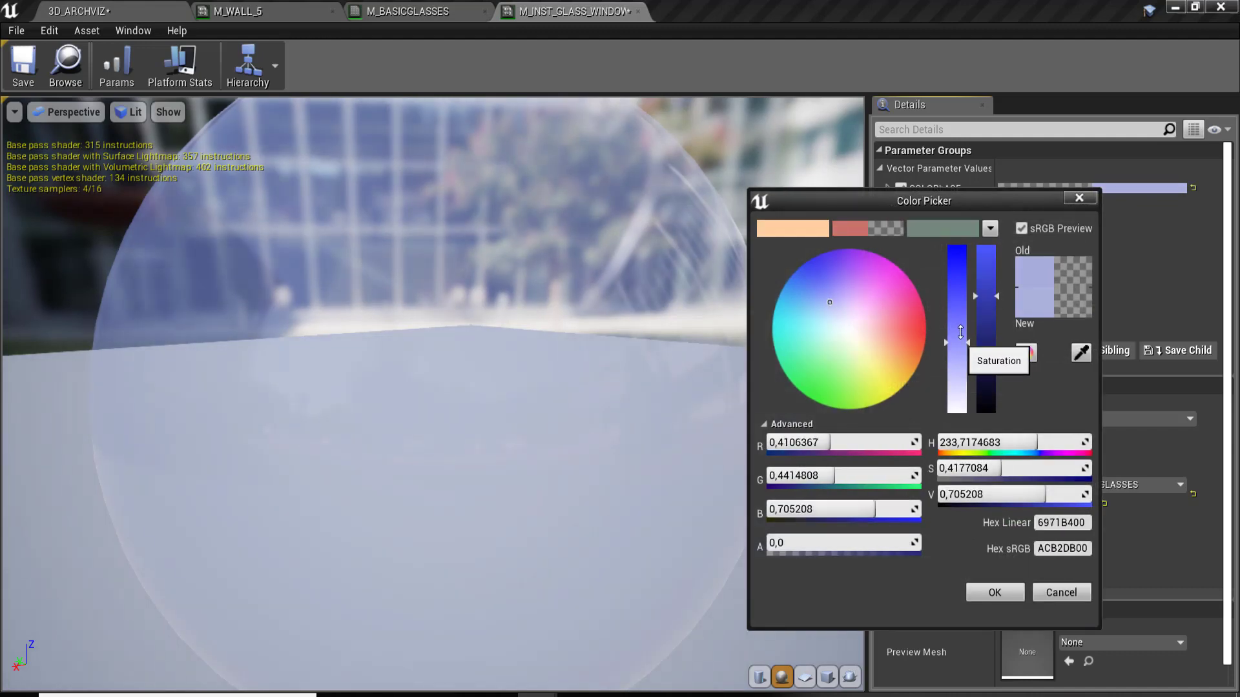
click(995, 592)
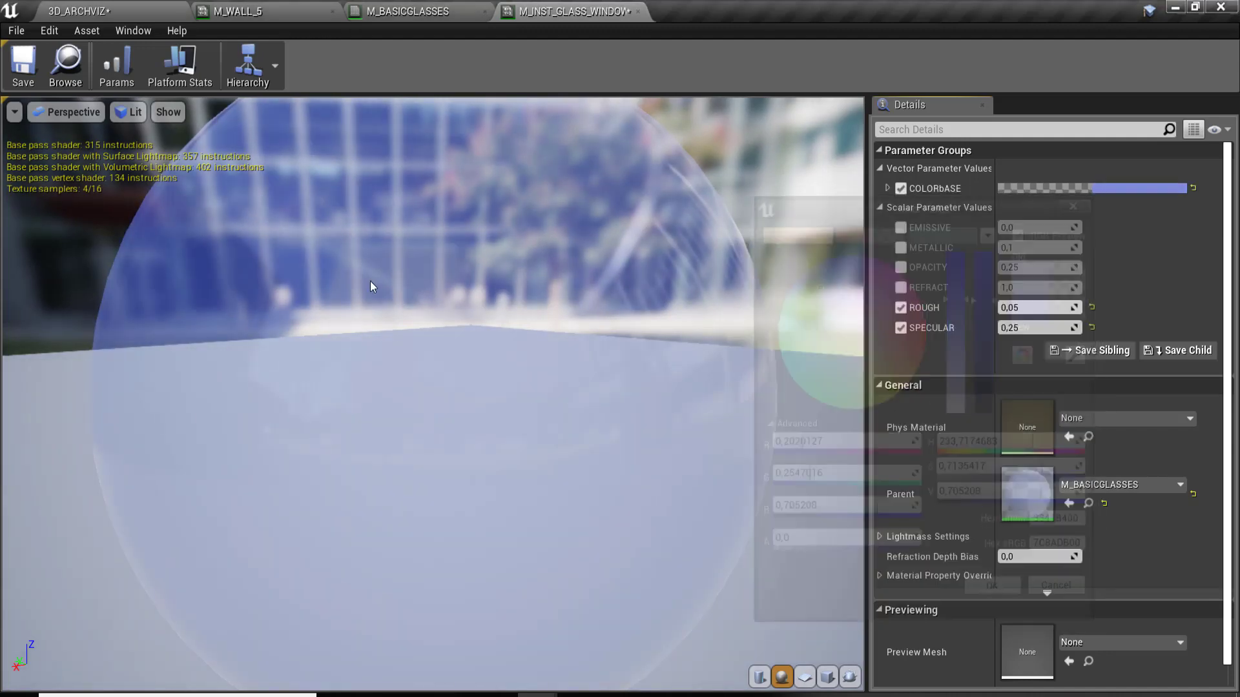
click(24, 65)
Assign M_INST_GLASS_WINDOWS to SM_WINDOWS_GLASS's Element 0 material slot in 3D_ARCHVIZ
click(116, 11)
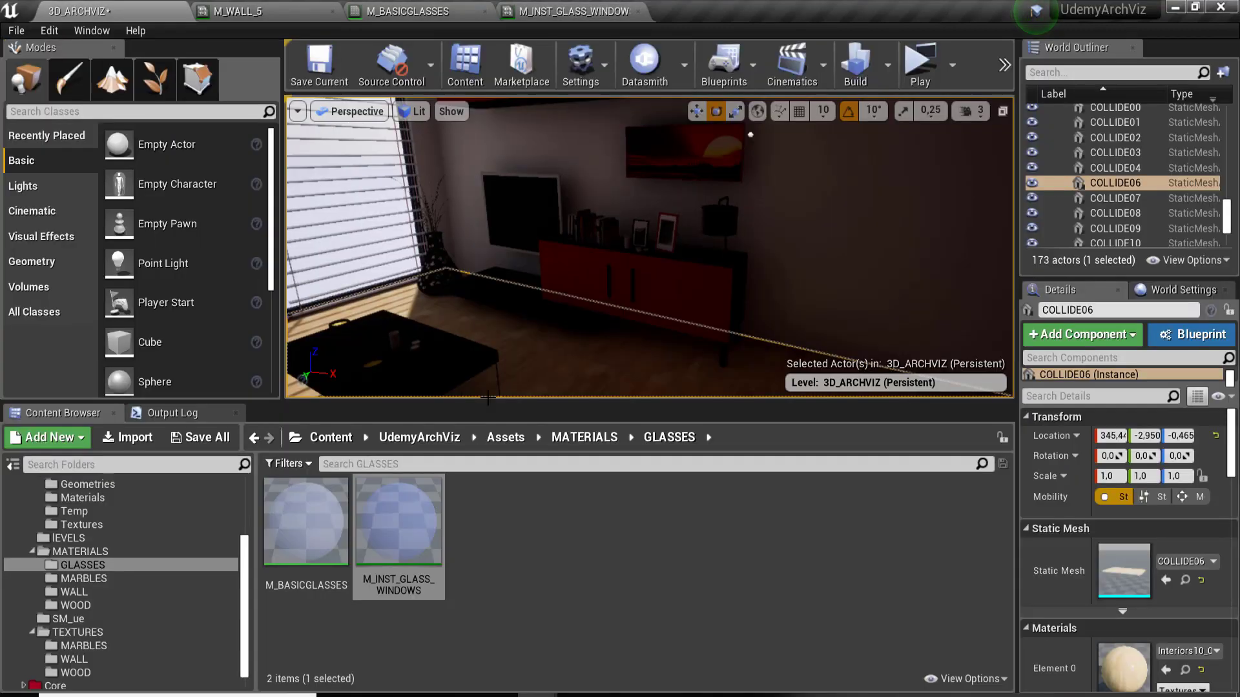
right_drag(716, 183, 420, 272)
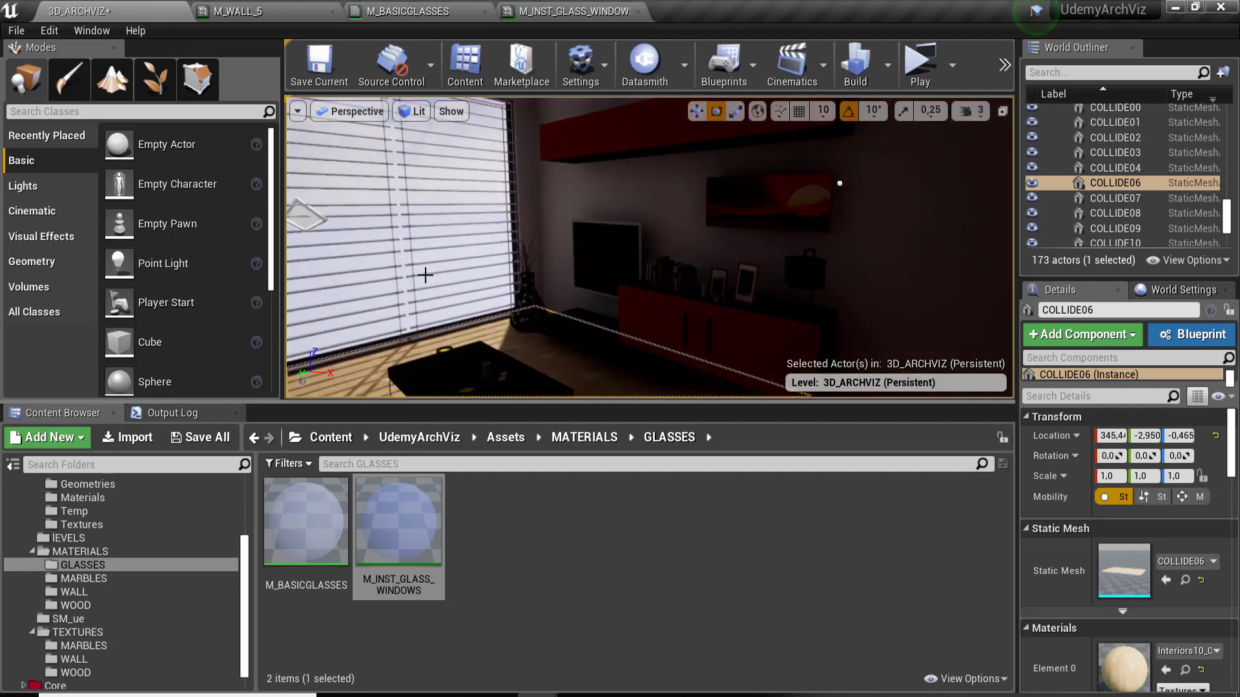
click(359, 226)
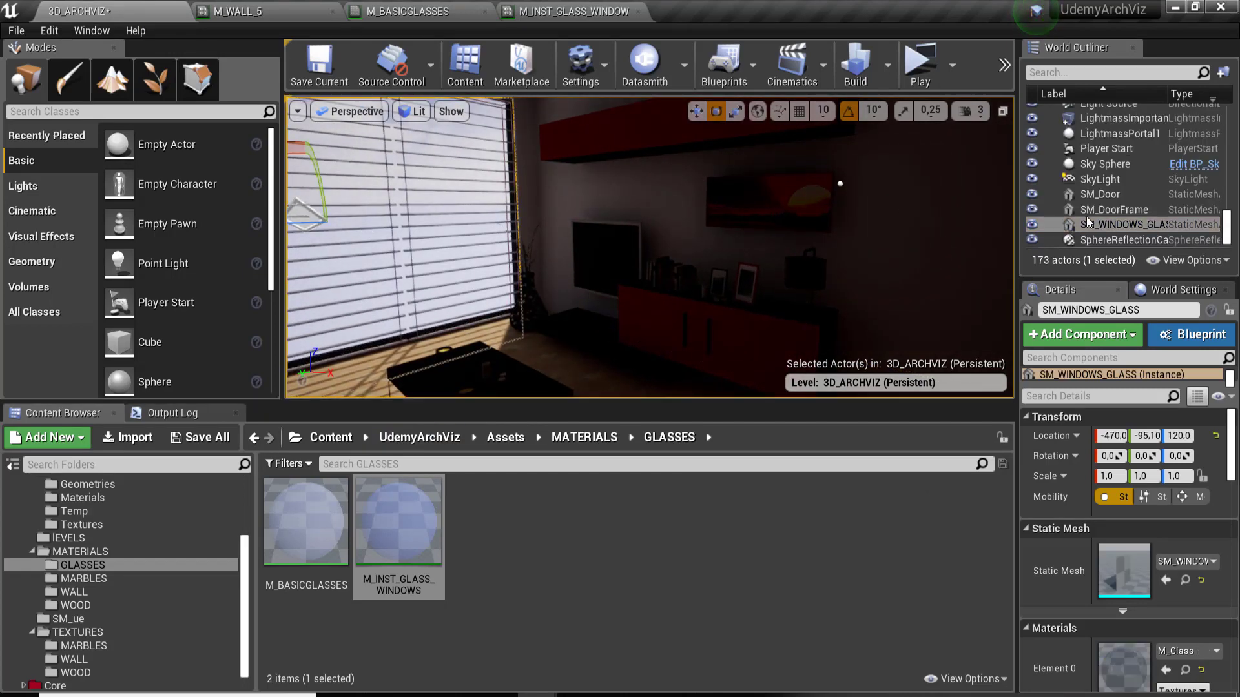
mouse_move(398, 523)
mouse_down()
mouse_move(536, 513)
mouse_move(1123, 665)
mouse_up()
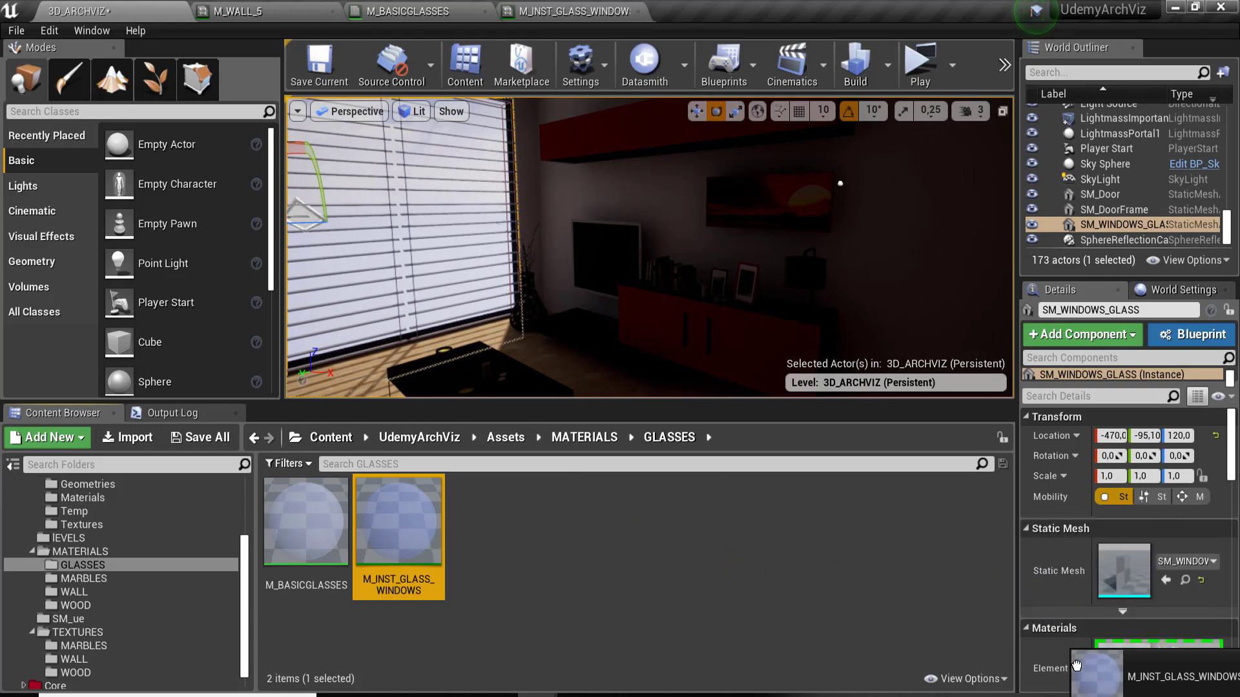
mouse_move(840, 183)
right_down()
mouse_move(649, 247)
mouse_move(581, 251)
right_up()
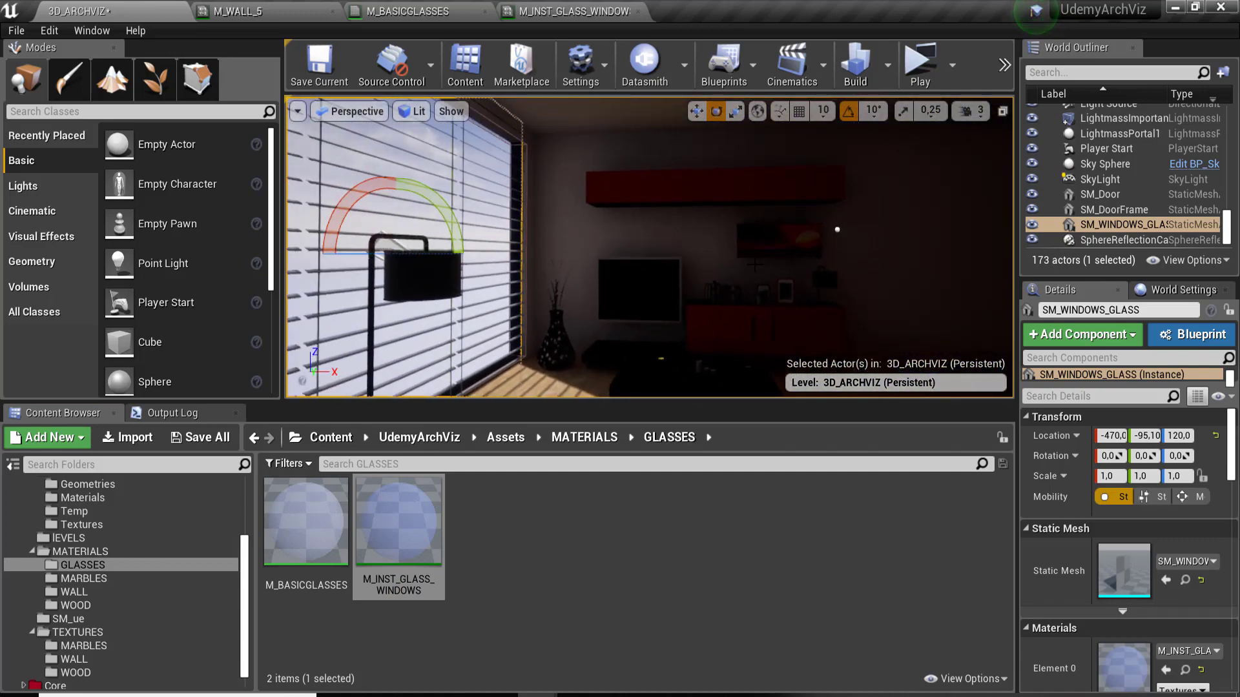
mouse_move(680, 176)
right_down()
mouse_move(587, 156)
mouse_move(503, 175)
mouse_move(516, 213)
mouse_move(584, 216)
right_up()
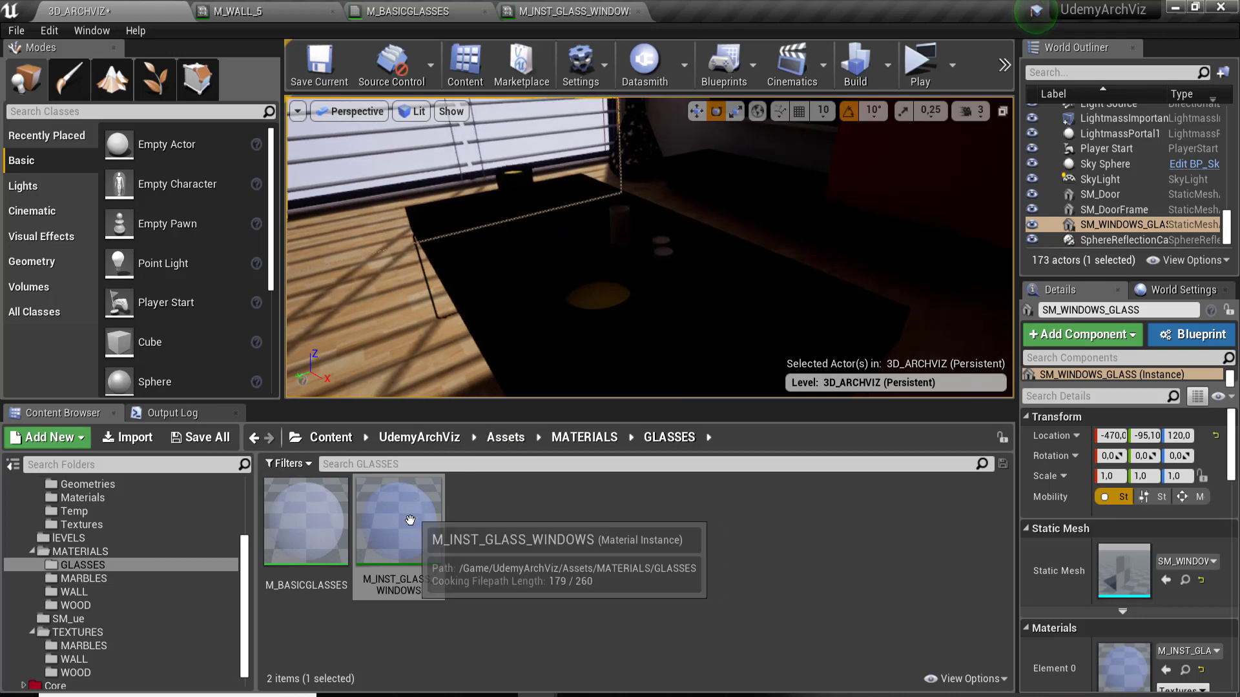
Duplicate M_INST_GLASS_WINDOWS with Copy Here and open the copy M_INST_GLASS_WINDOWS_2
drag(385, 517, 546, 543)
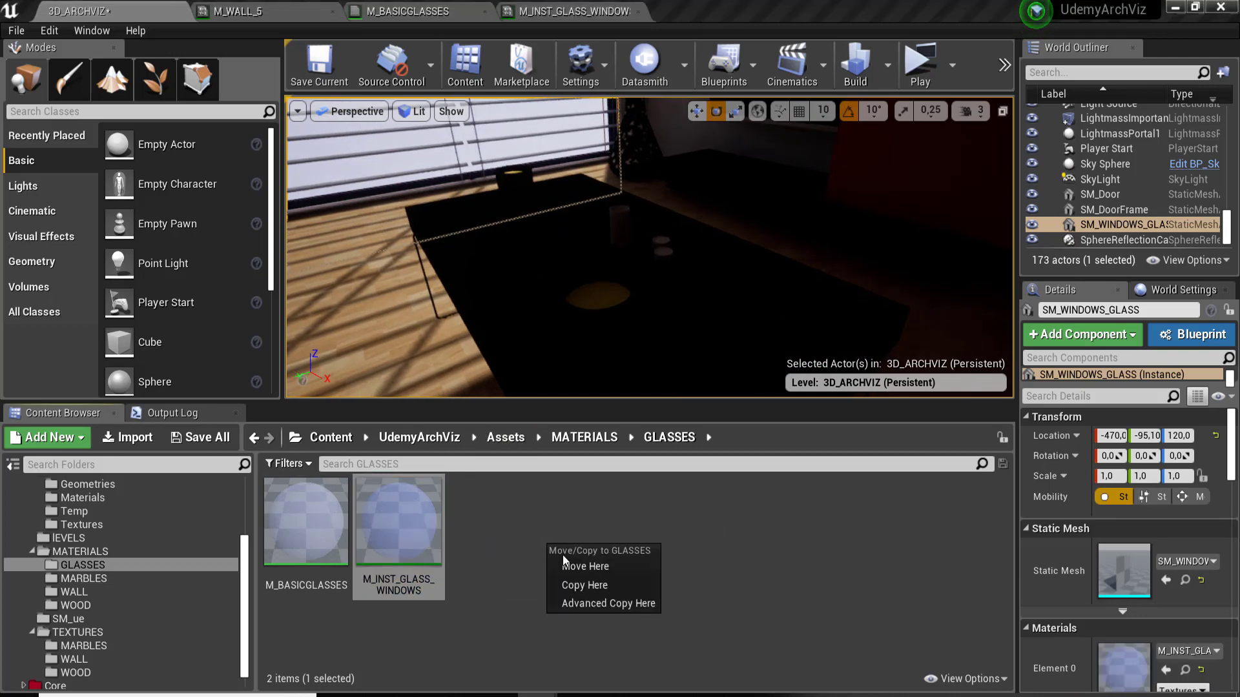
click(585, 582)
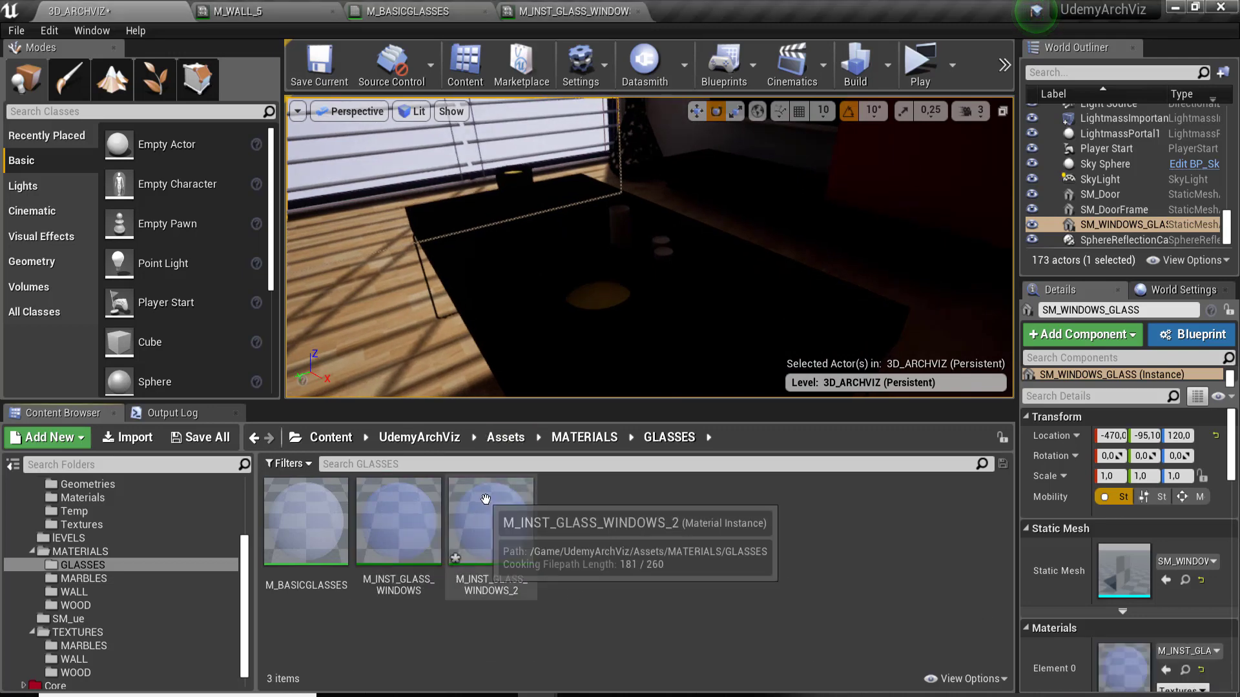
click(482, 517)
double_click(482, 516)
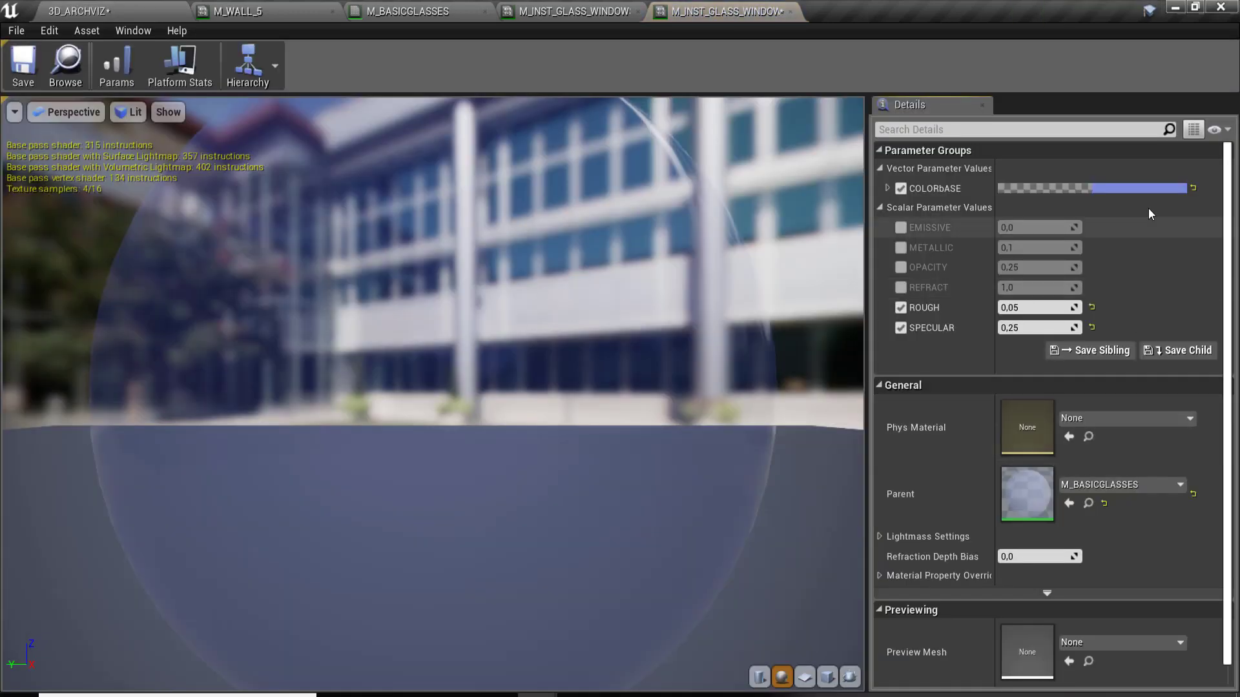
Give the copy a red COLORBASE and OPACITY 0,35, then return to 3D_ARCHVIZ
click(1131, 188)
drag(894, 335, 948, 335)
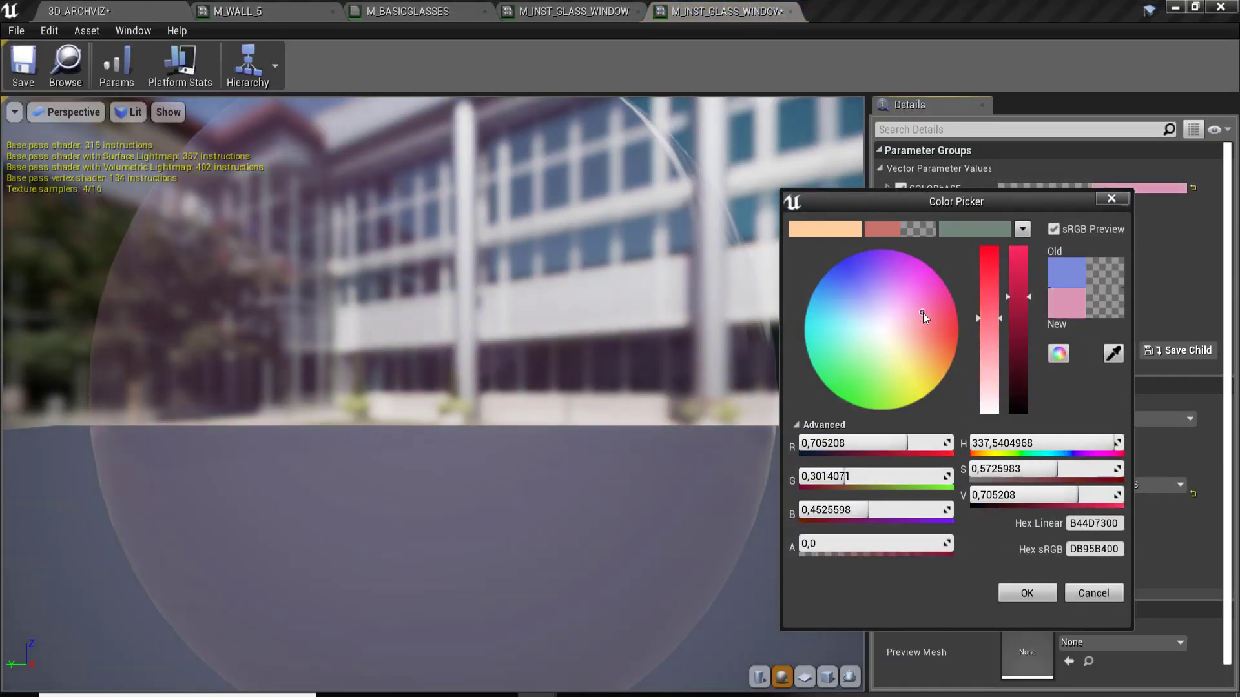
drag(1019, 317, 1044, 365)
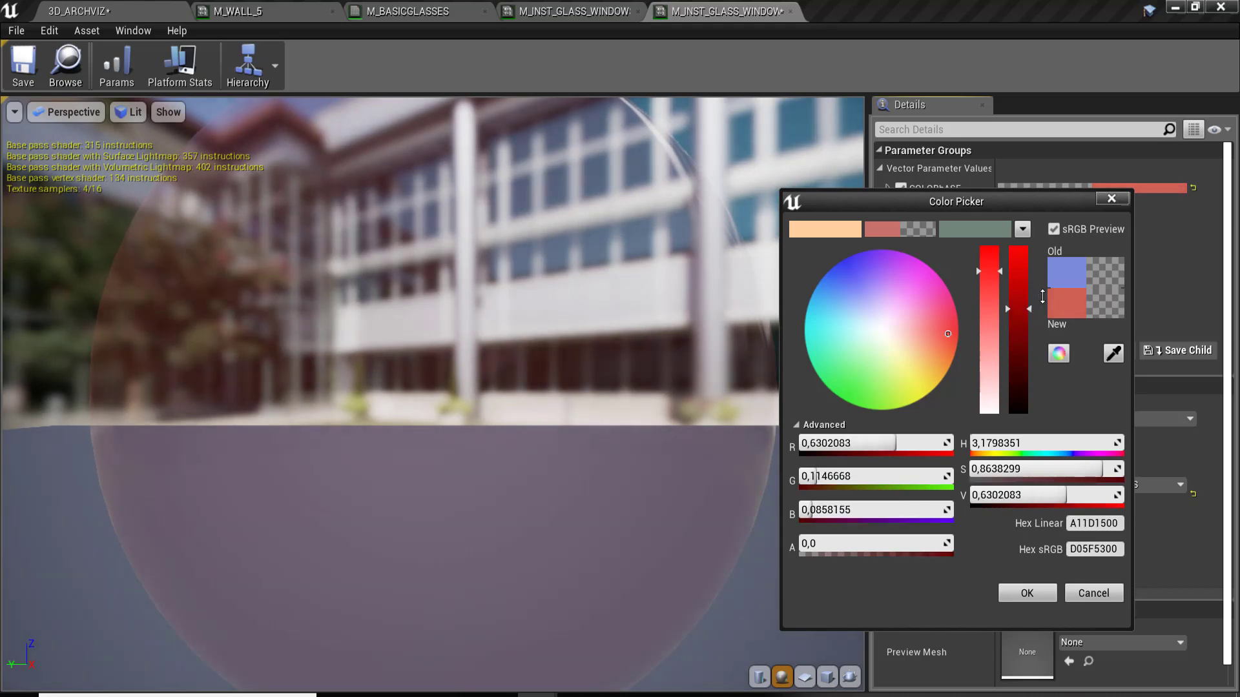
click(1027, 592)
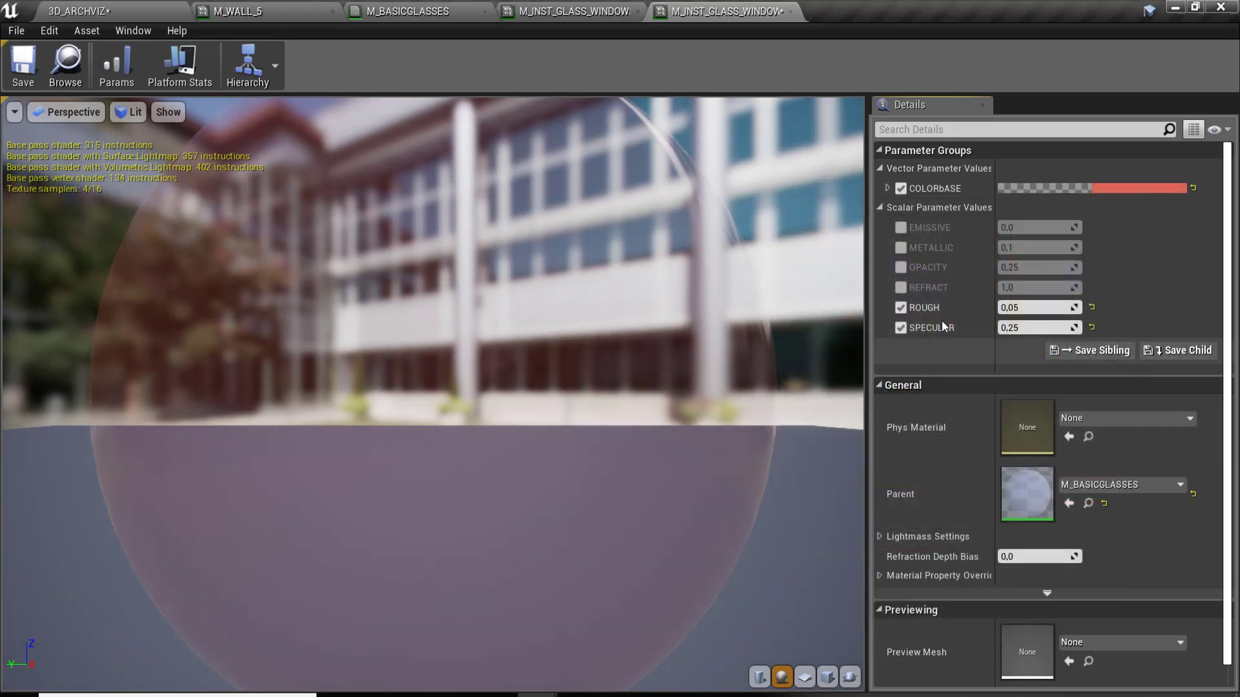
click(998, 269)
text(0.35)
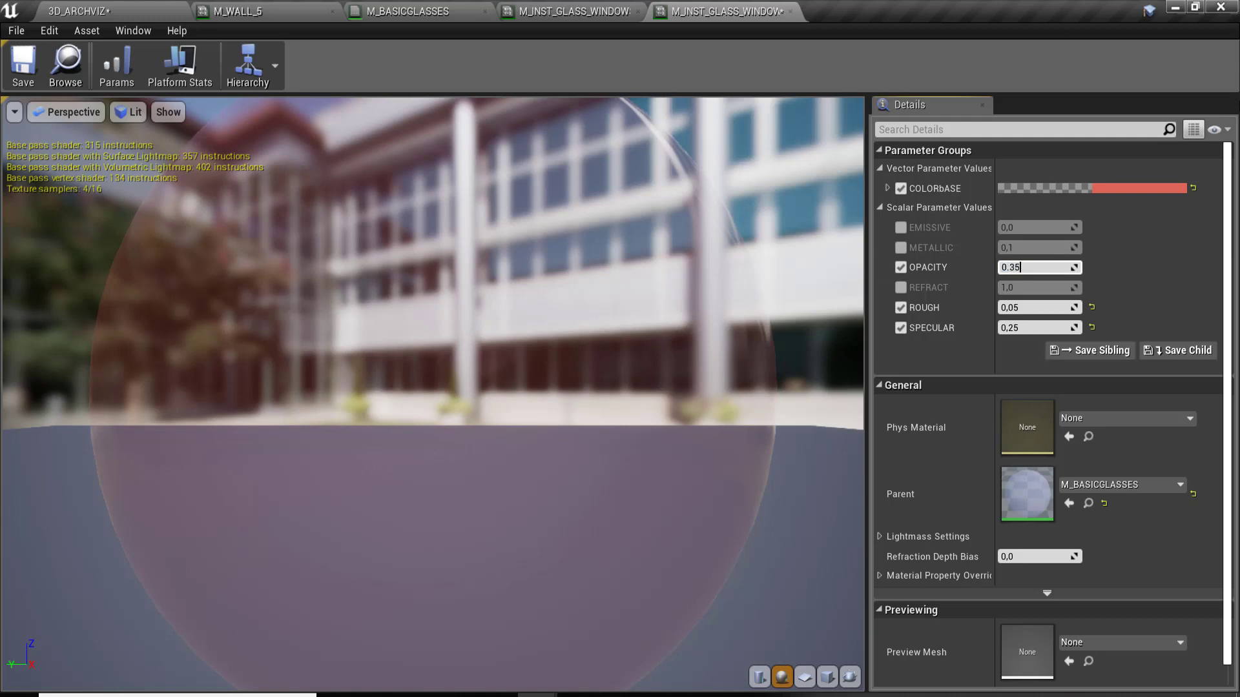
key(Return)
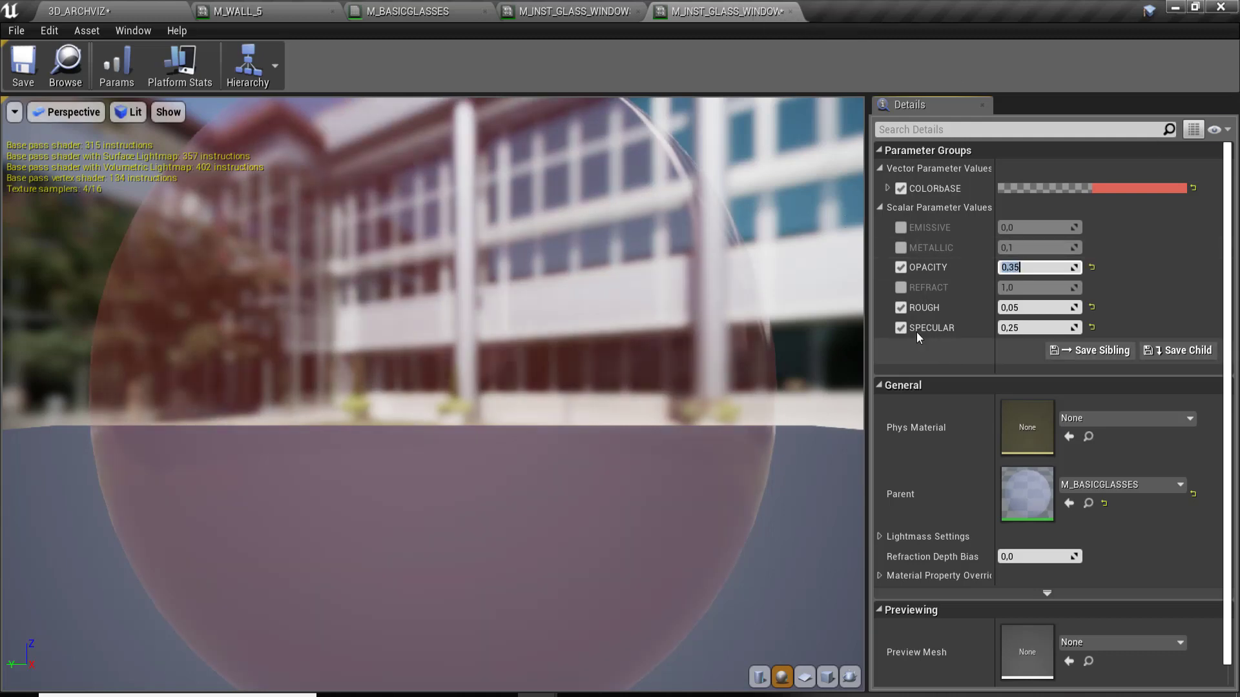
drag(553, 269, 124, 147)
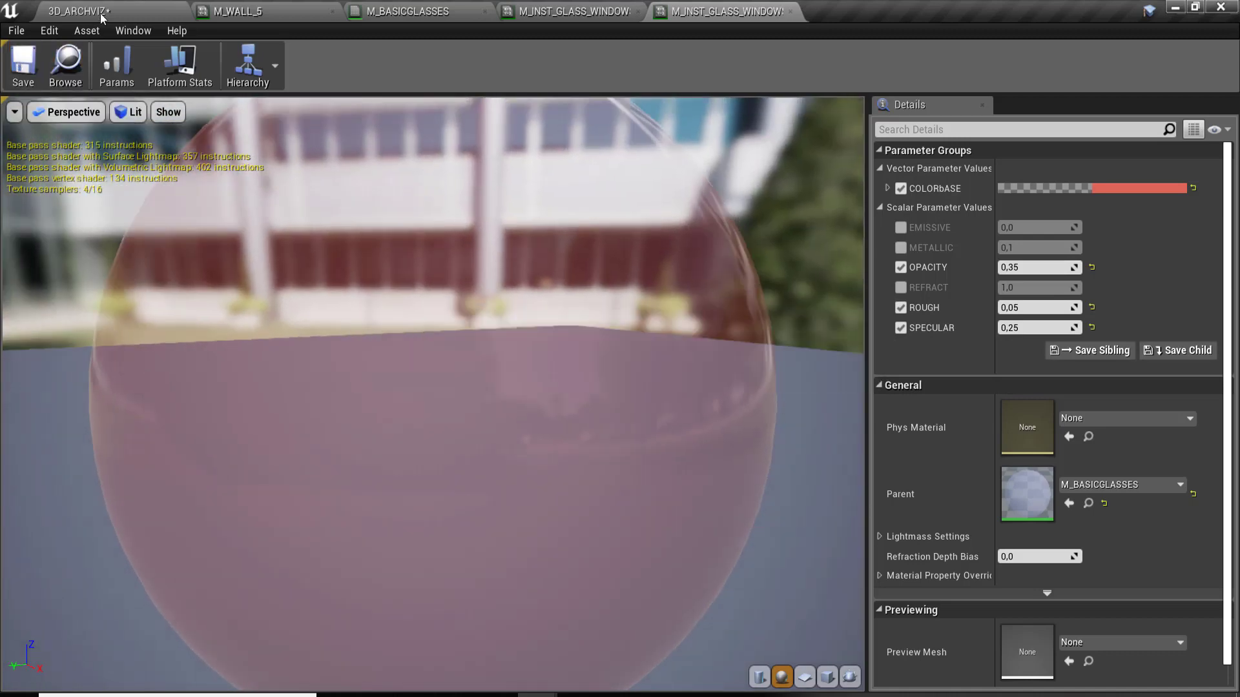
click(81, 11)
Apply the red M_INST_GLASS_WINDOWS_2 instance to Element 0 of the drinking glass 3D_Corso147
click(591, 323)
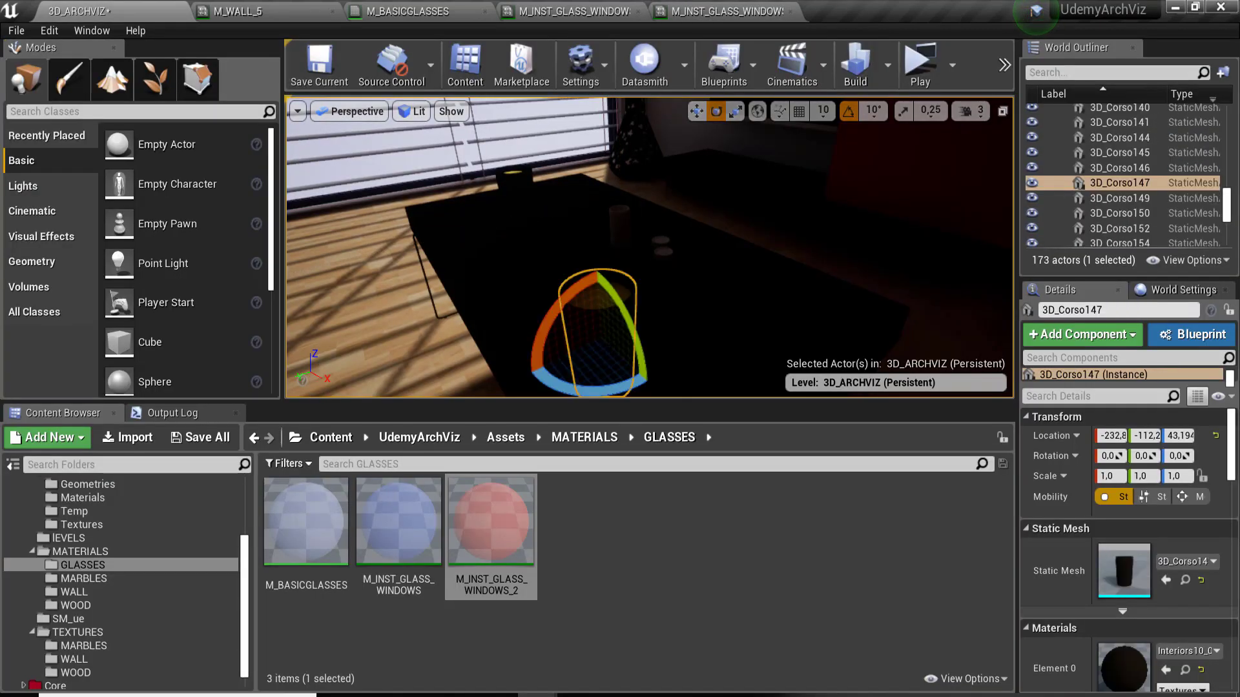
drag(502, 521, 1124, 668)
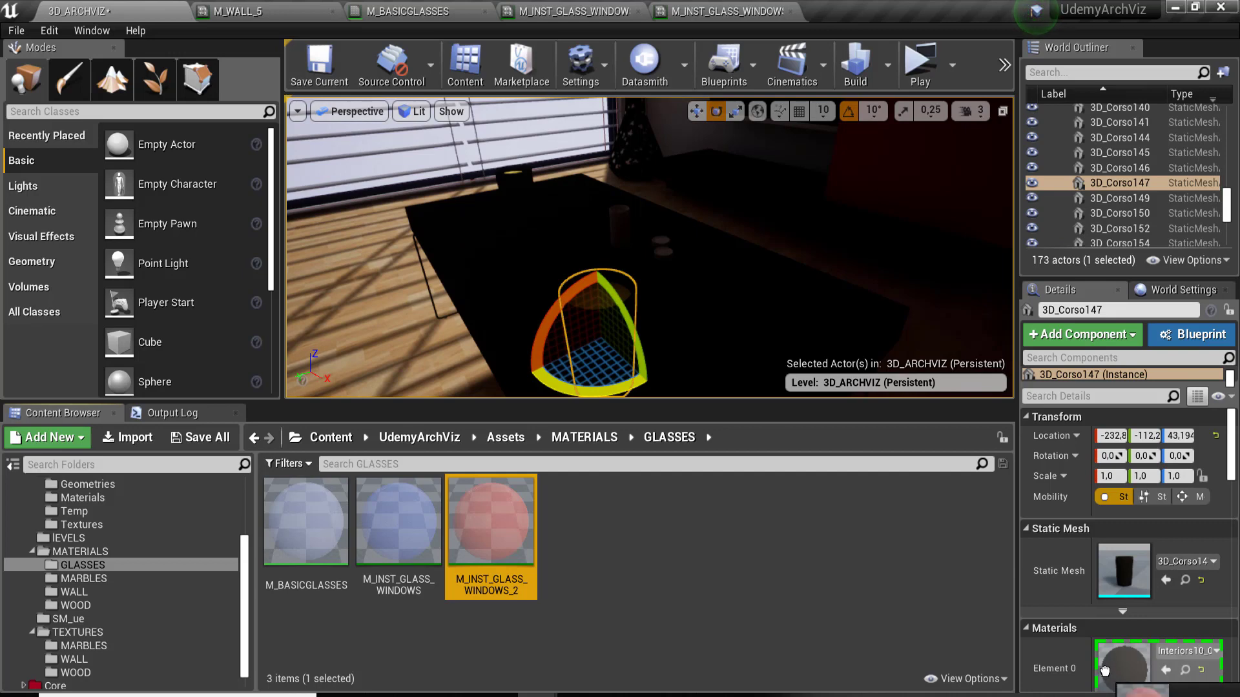
key(f)
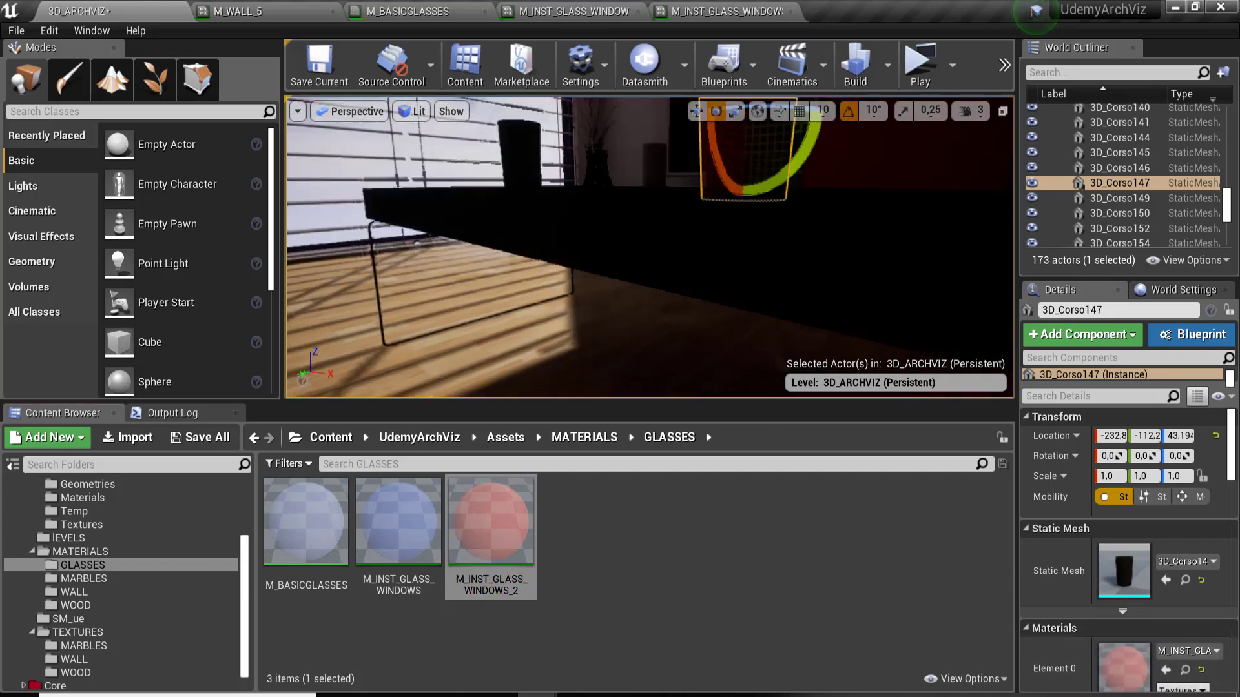
alt+drag(646, 259, 549, 258)
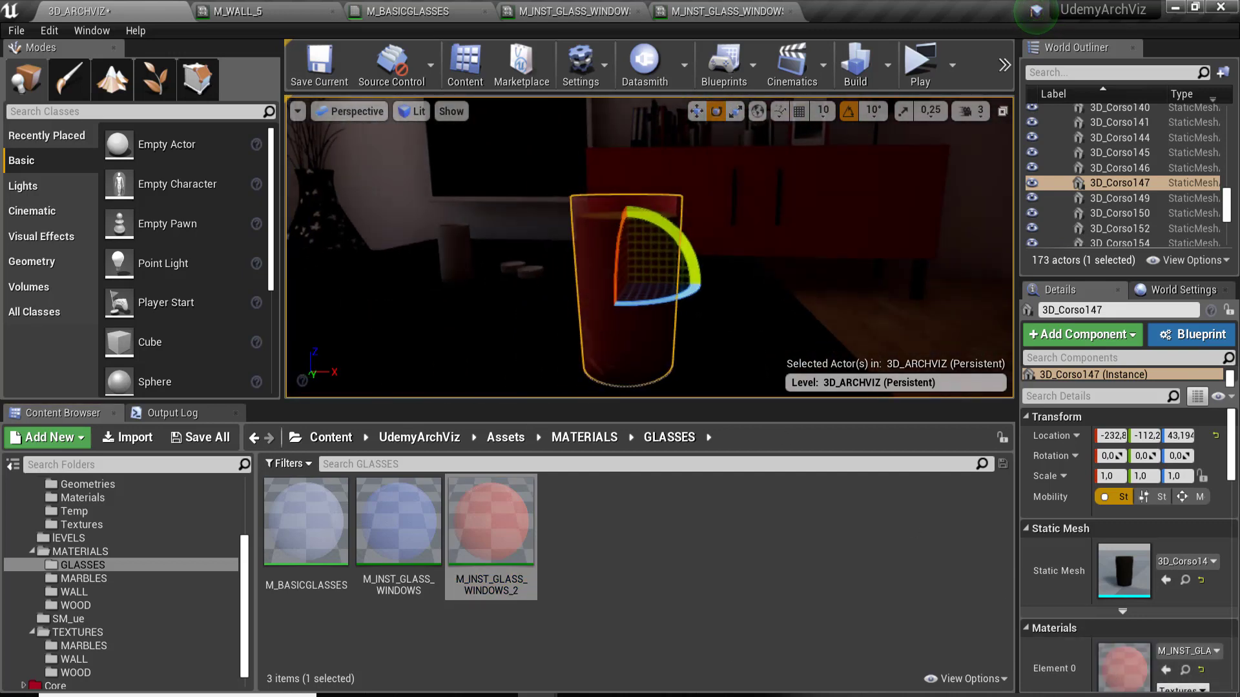
alt+drag(646, 334, 552, 333)
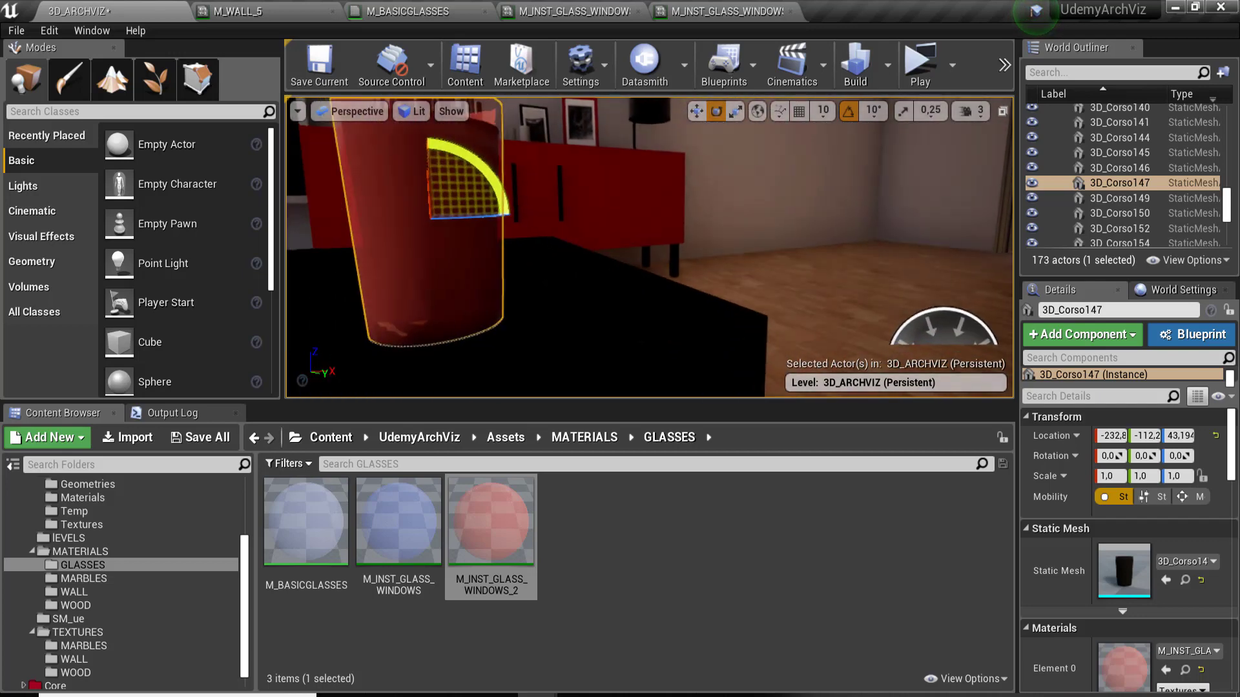
Enable REFRACT at 1,15 in M_INST_GLASS_WINDOWS_2 and save the instance
double_click(482, 528)
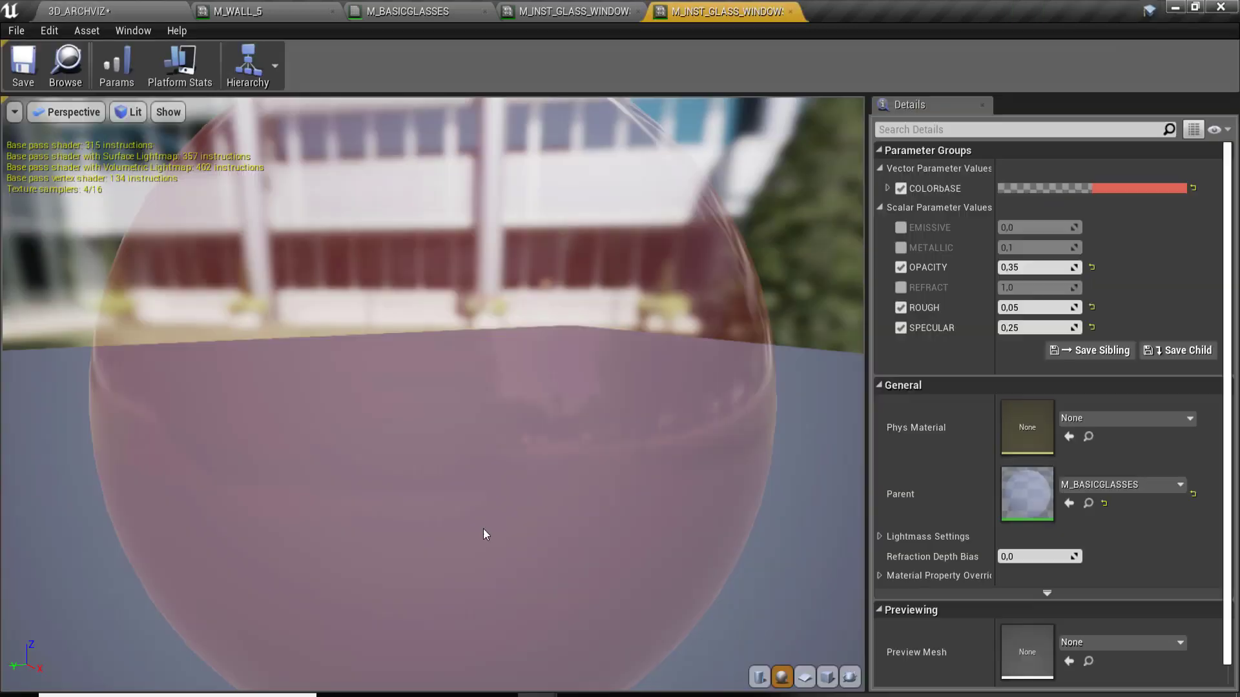
click(901, 287)
click(1052, 291)
text(1.15)
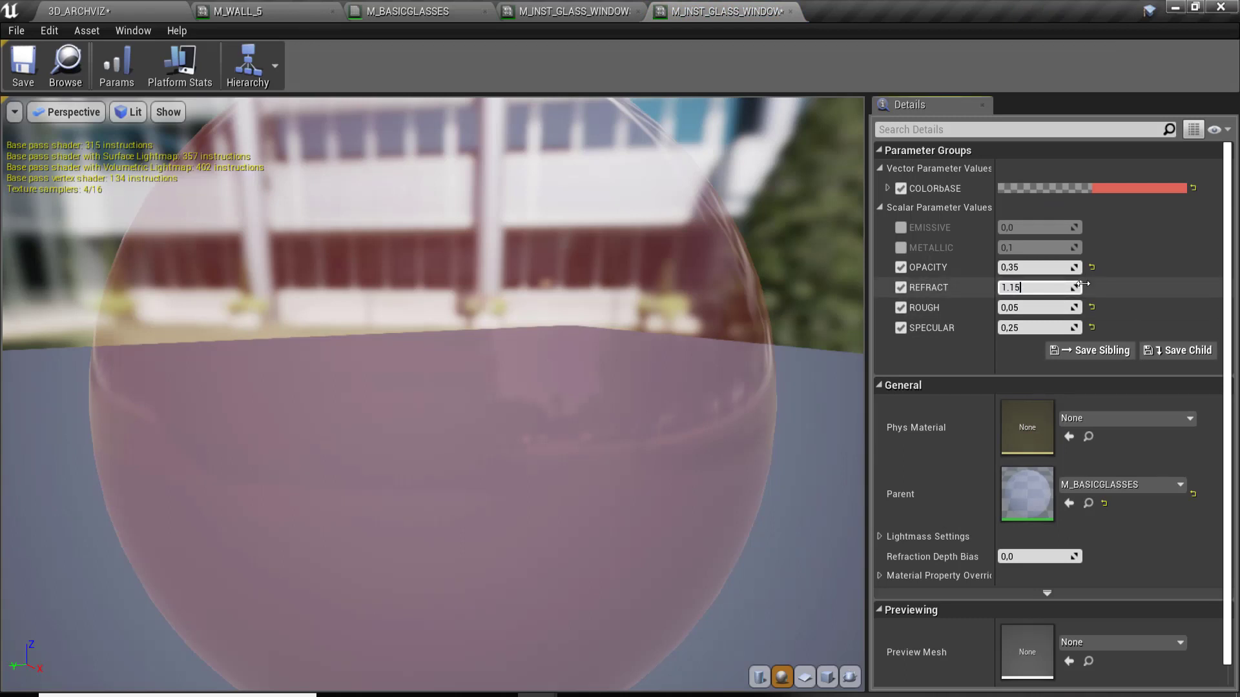
key(Return)
click(23, 64)
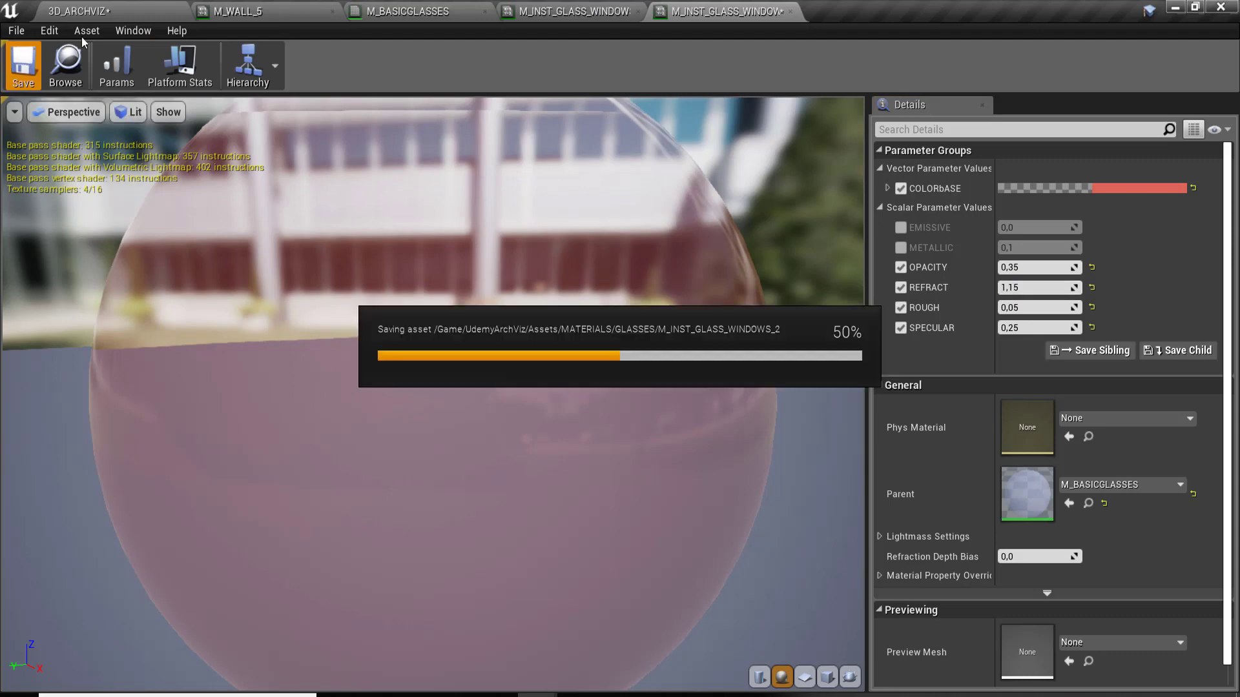
click(79, 12)
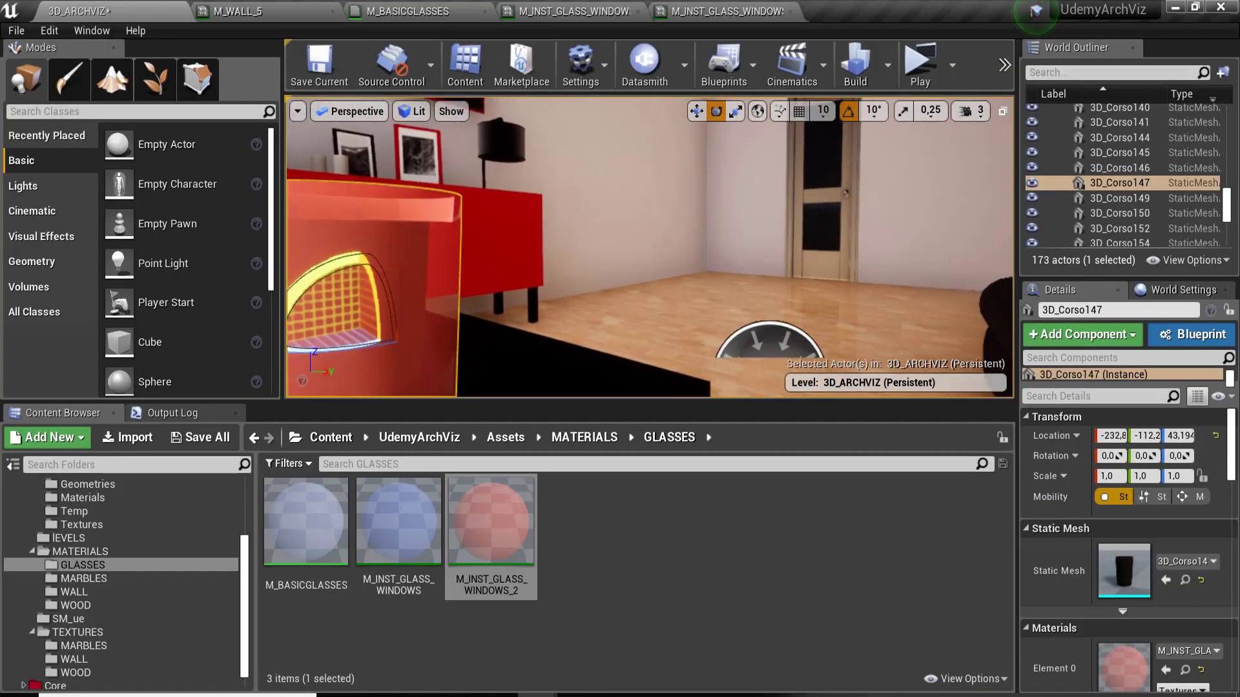
key(f)
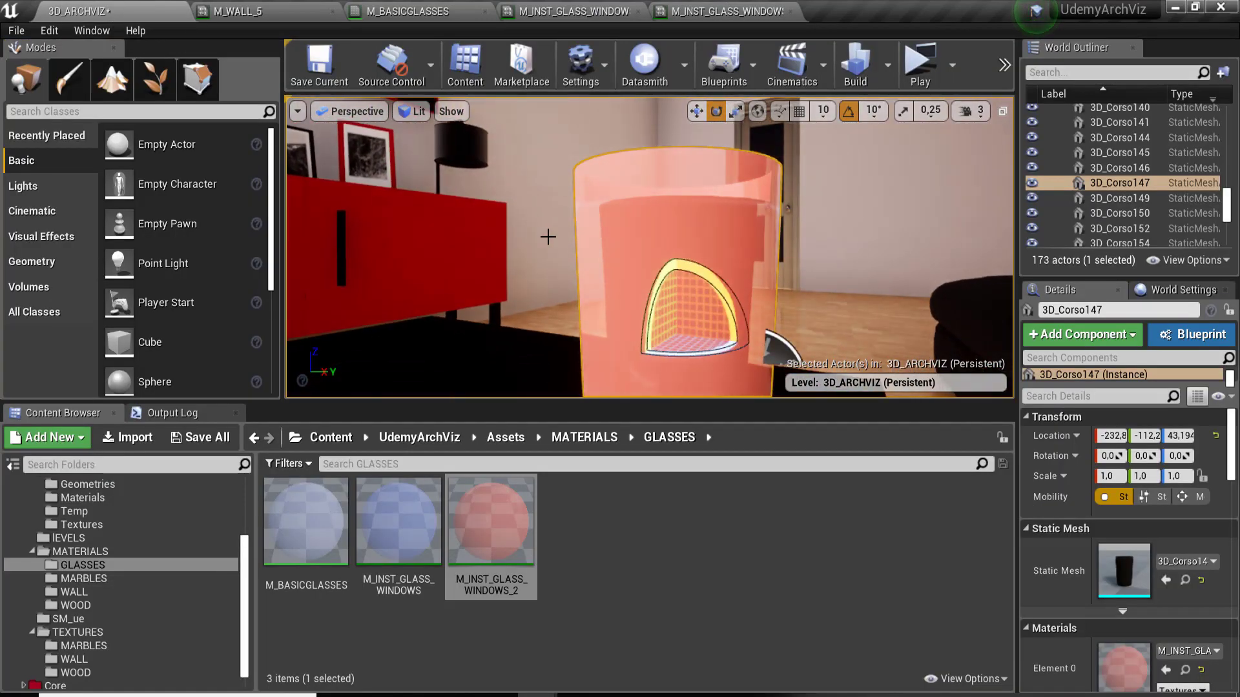
right_drag(646, 258, 645, 304)
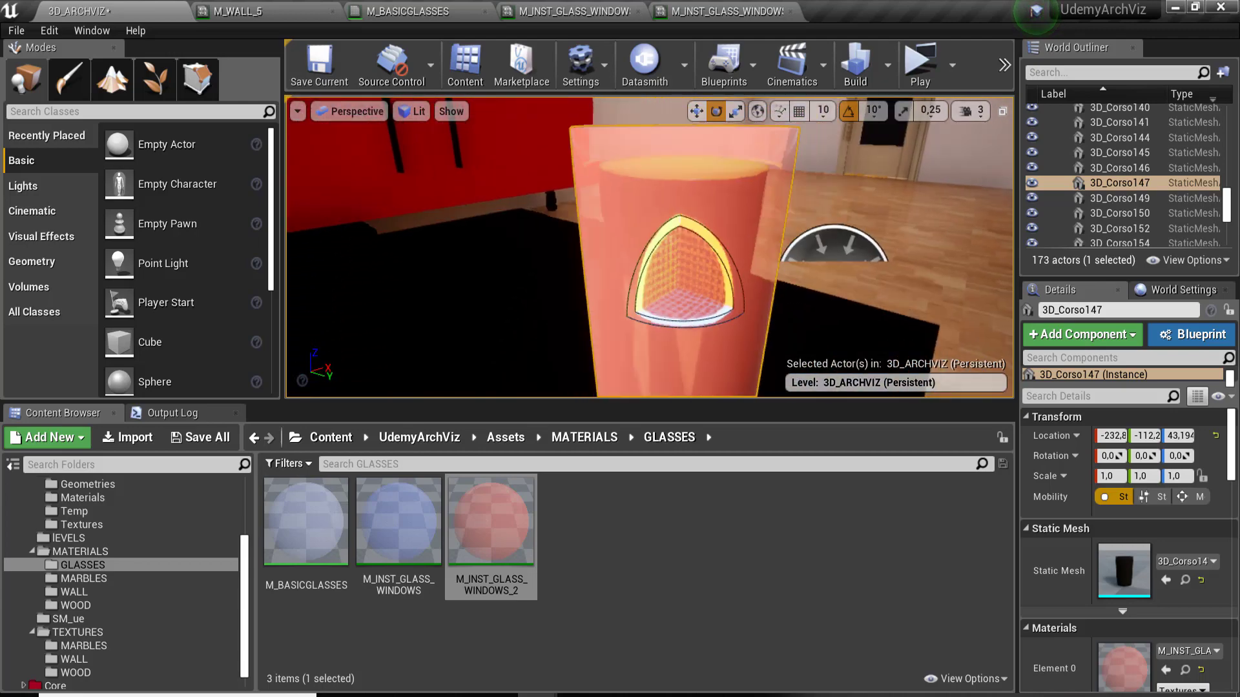
alt+drag(589, 202, 589, 202)
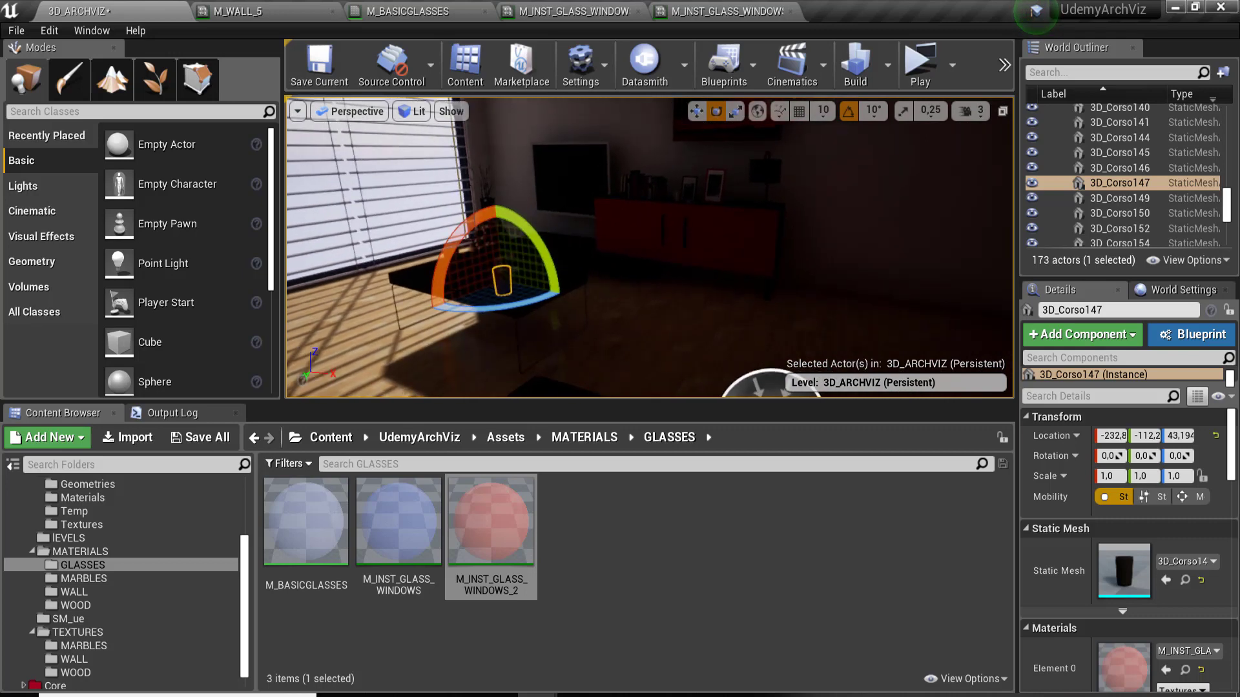
alt+drag(618, 324, 618, 323)
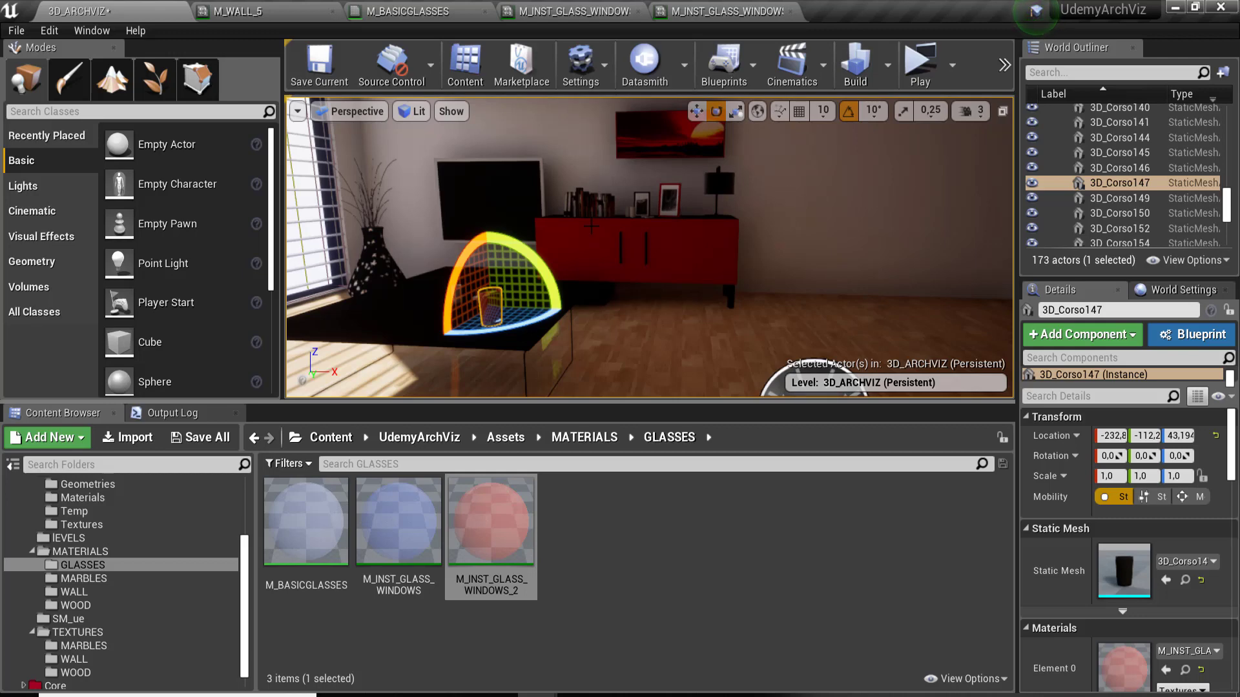
right_drag(716, 153, 715, 161)
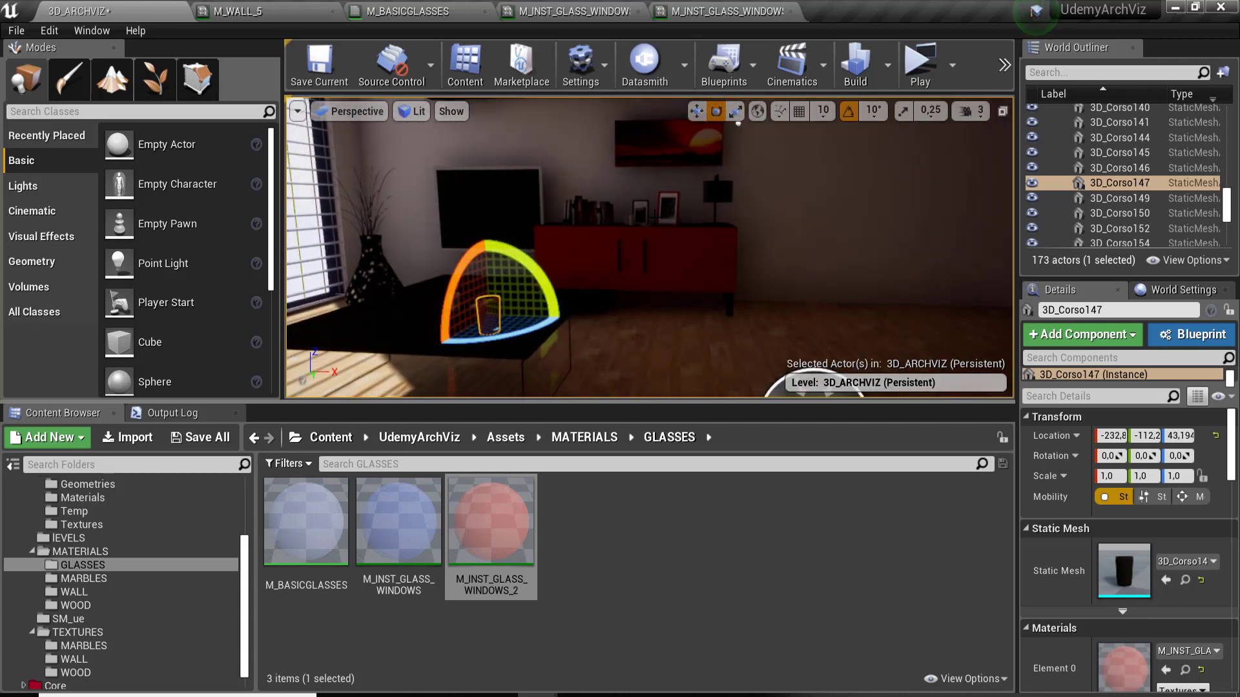